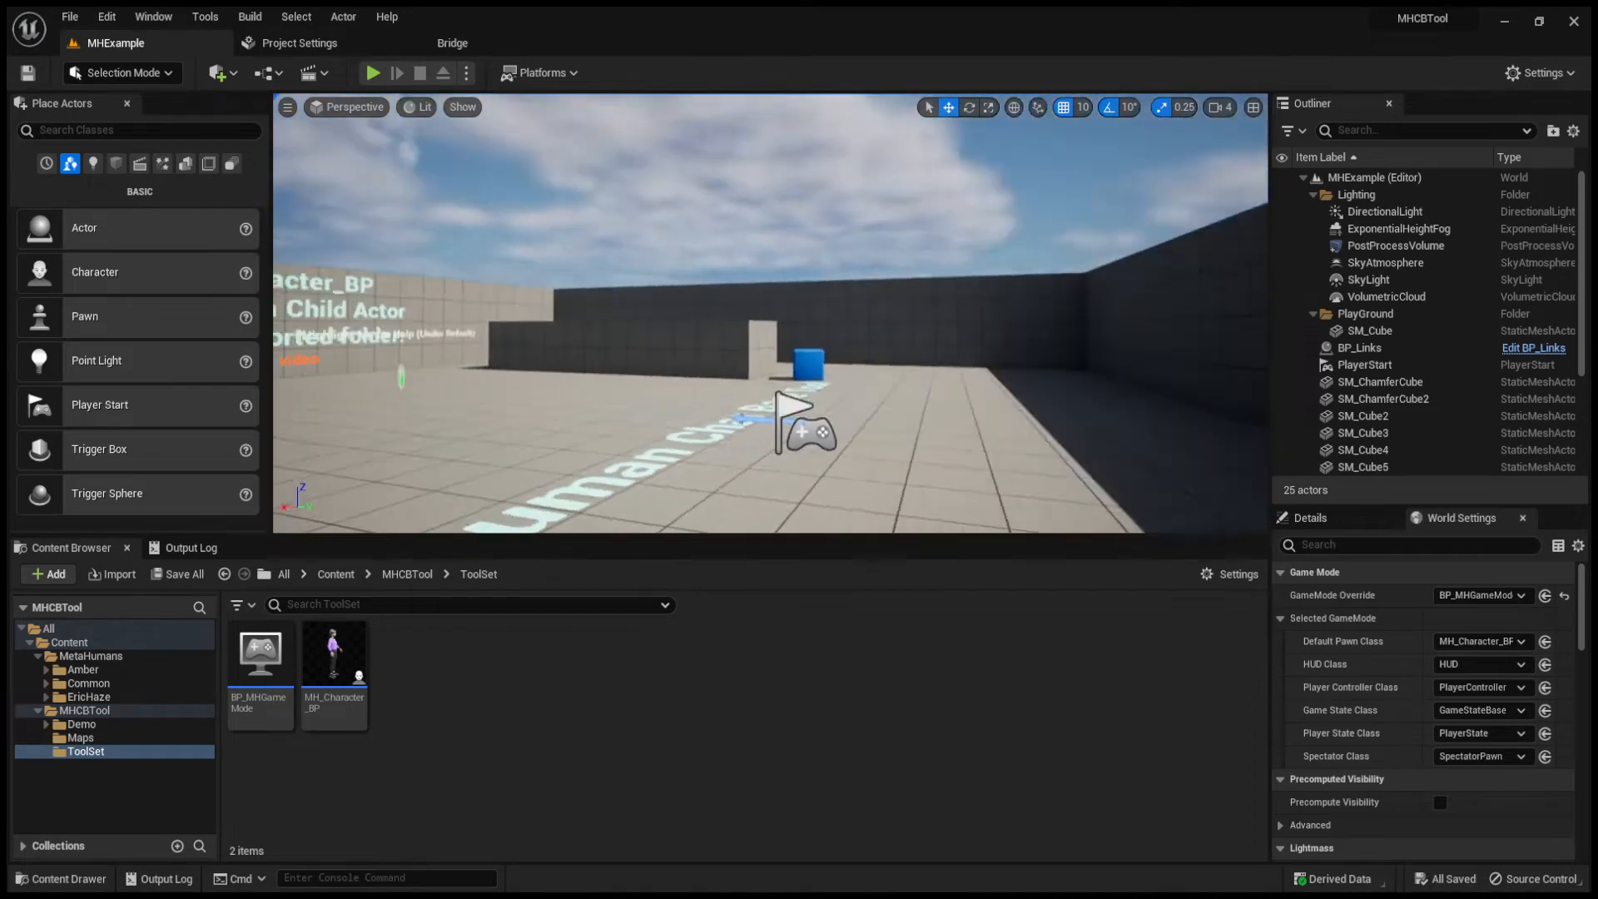
Inspect the BP_Links actor's details in the level, and return to the world's game mode settings
right_click_drag(930, 423, 608, 399)
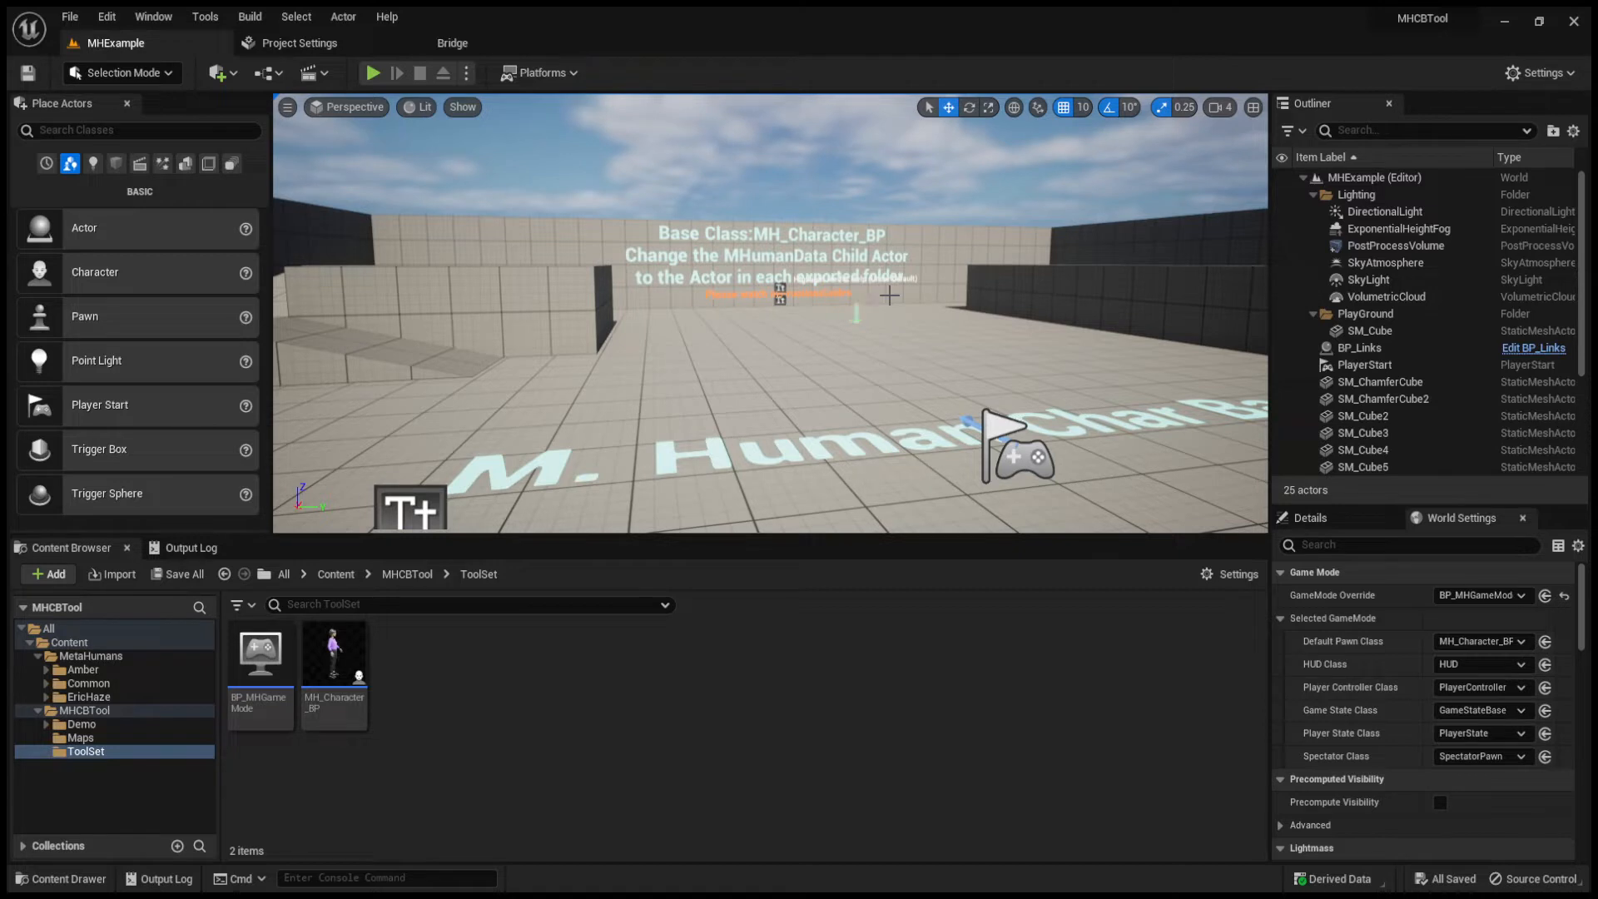
right_click_drag(895, 308, 924, 299)
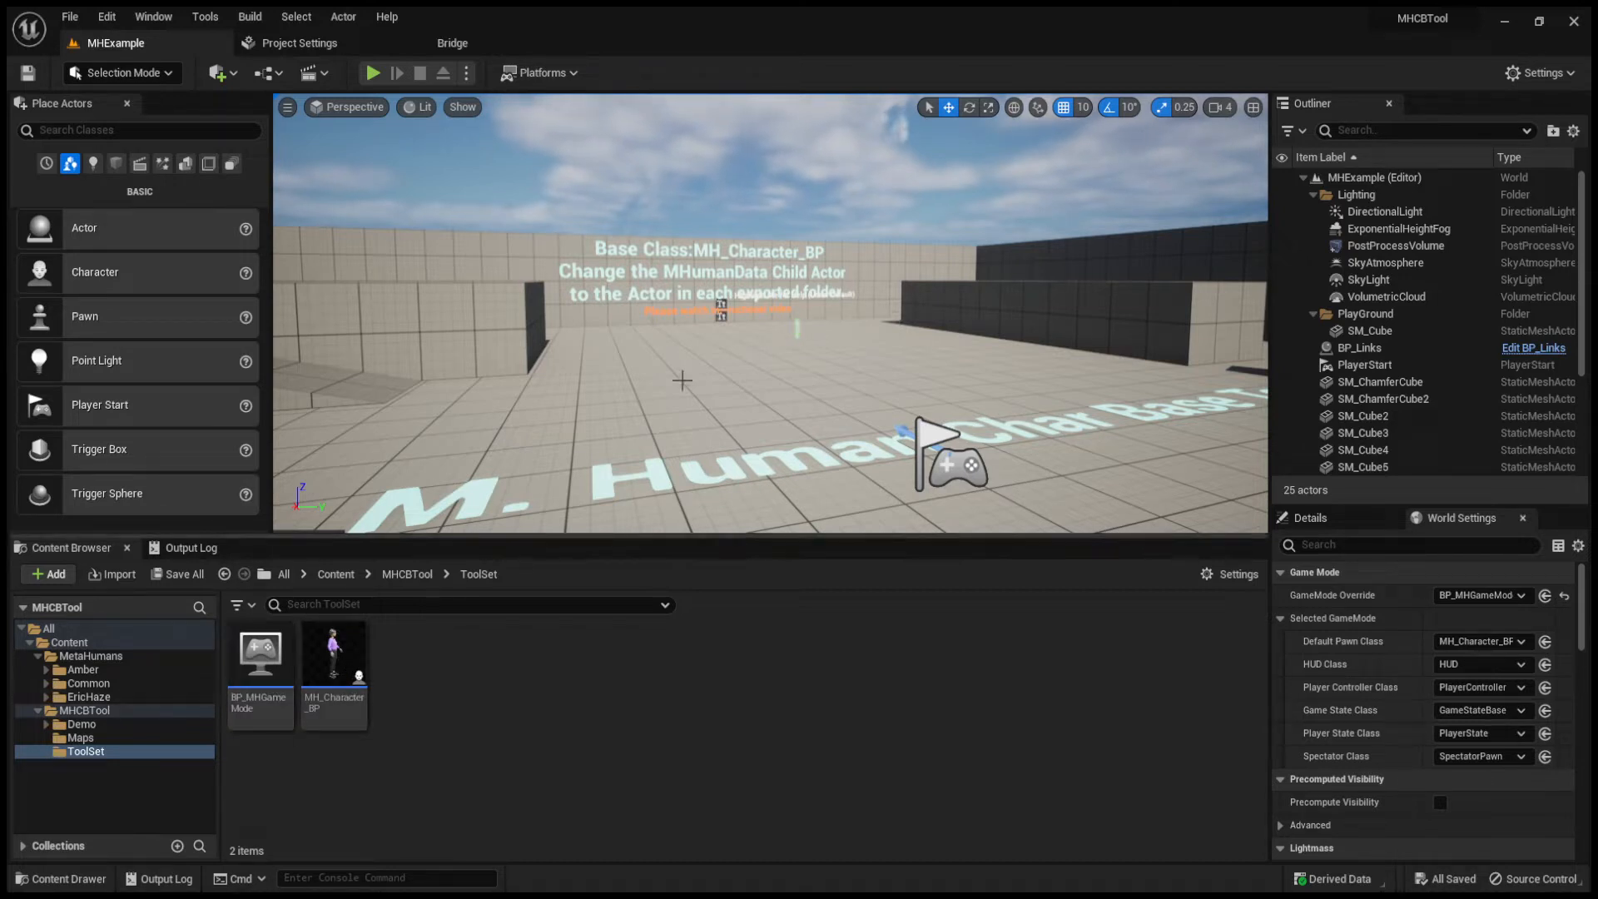
left_click(795, 330)
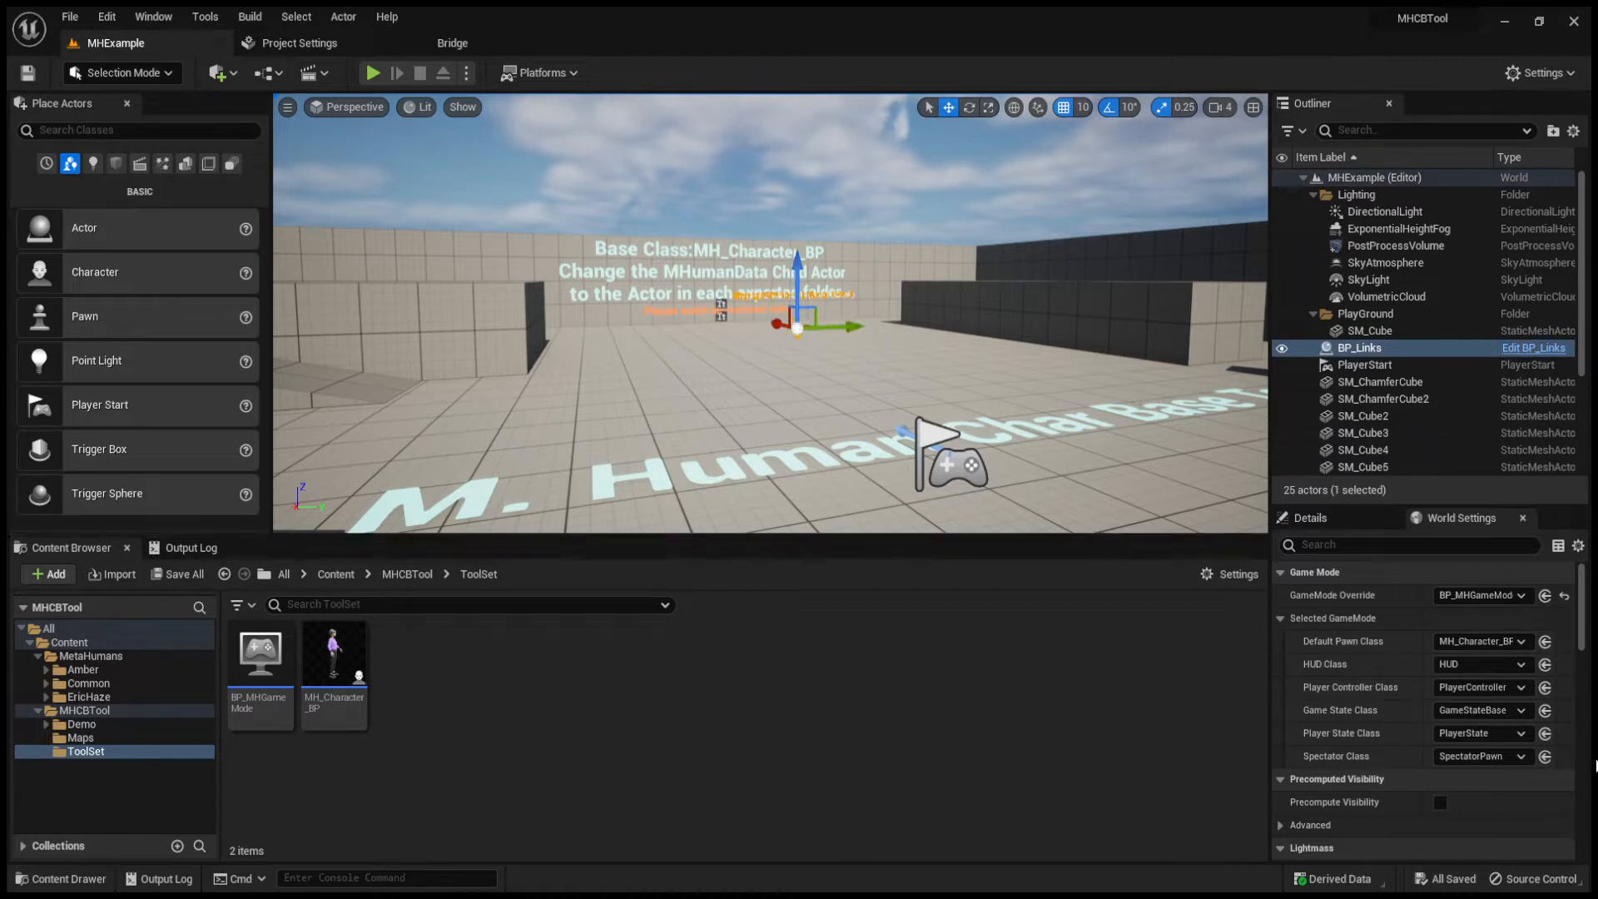
left_click(1319, 518)
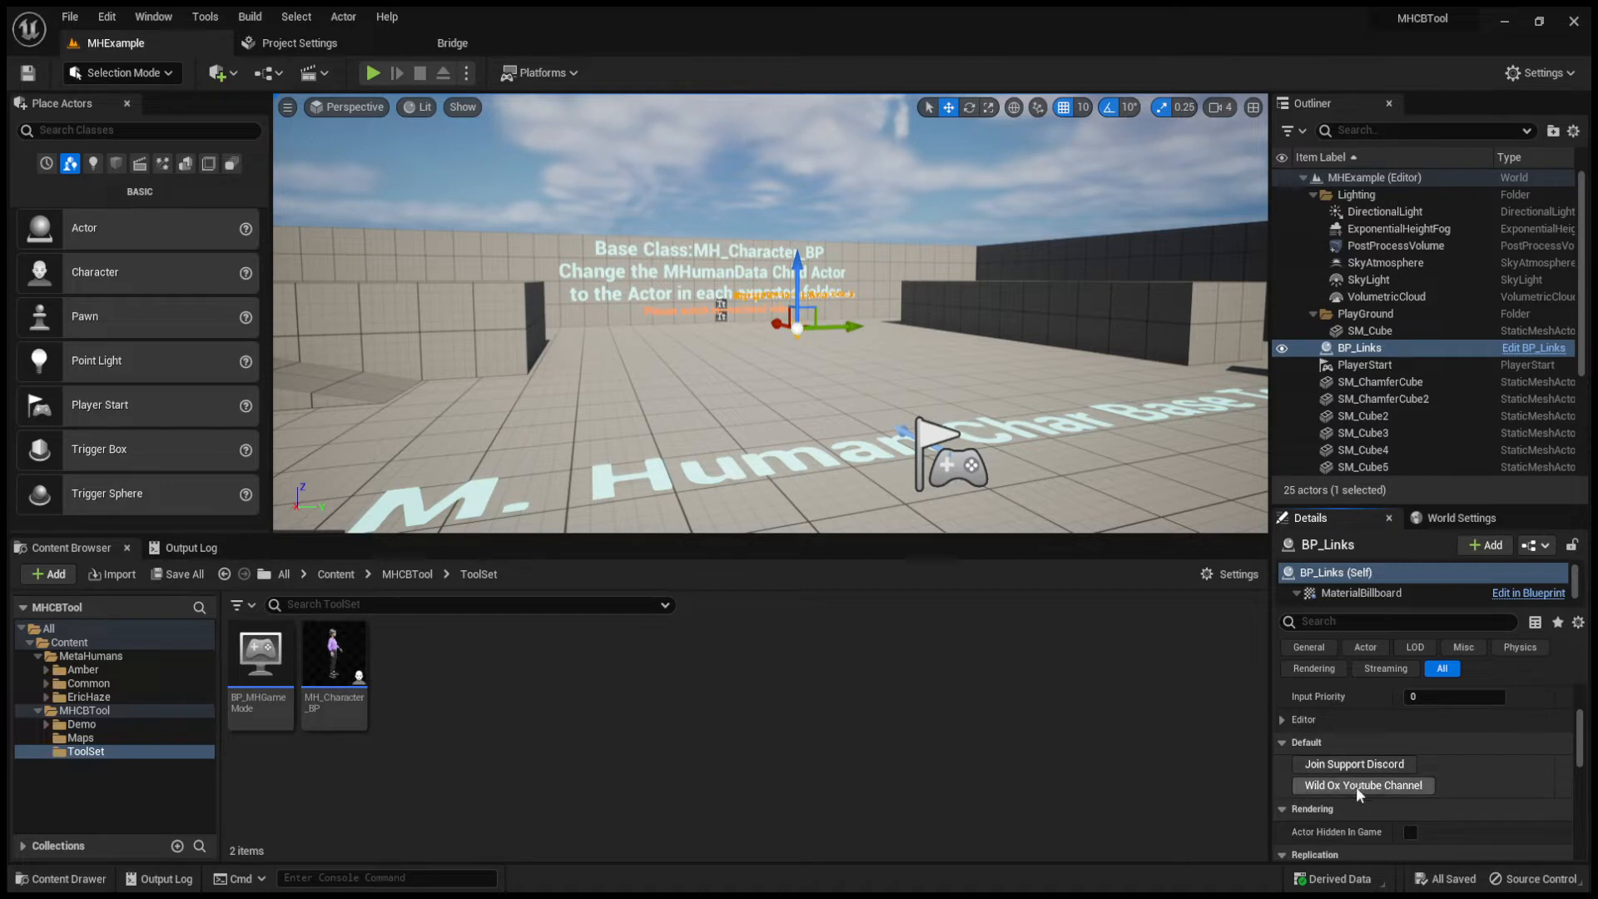
left_click(1440, 521)
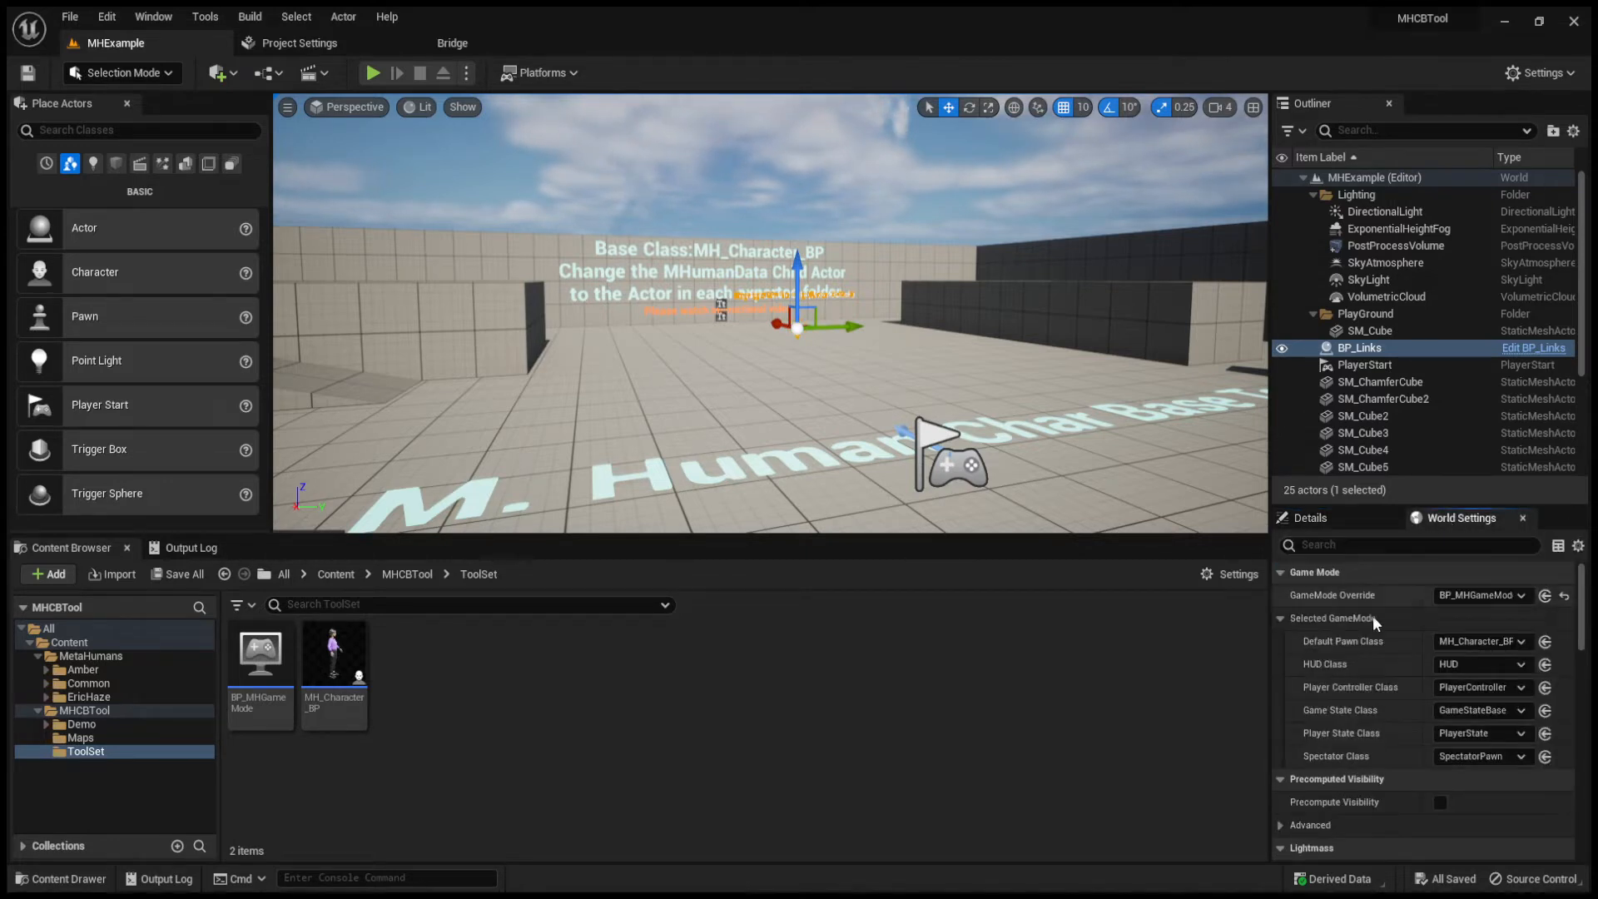
Open the MHExample level from the MHCBTool Maps folder
left_click(81, 709)
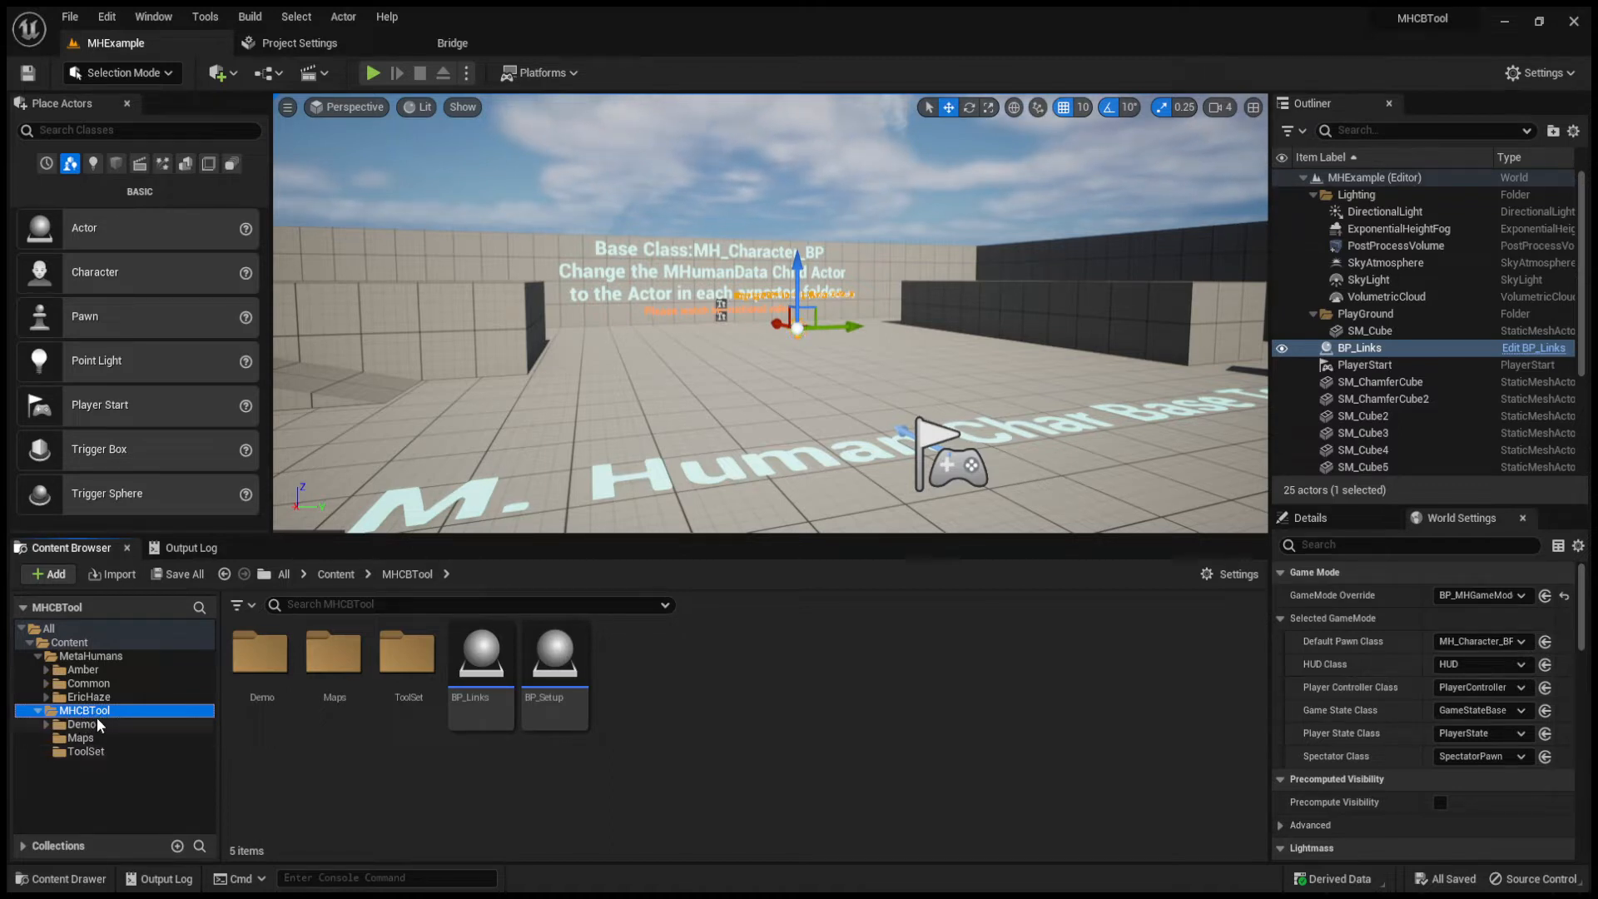
left_click(90, 738)
double_click(261, 657)
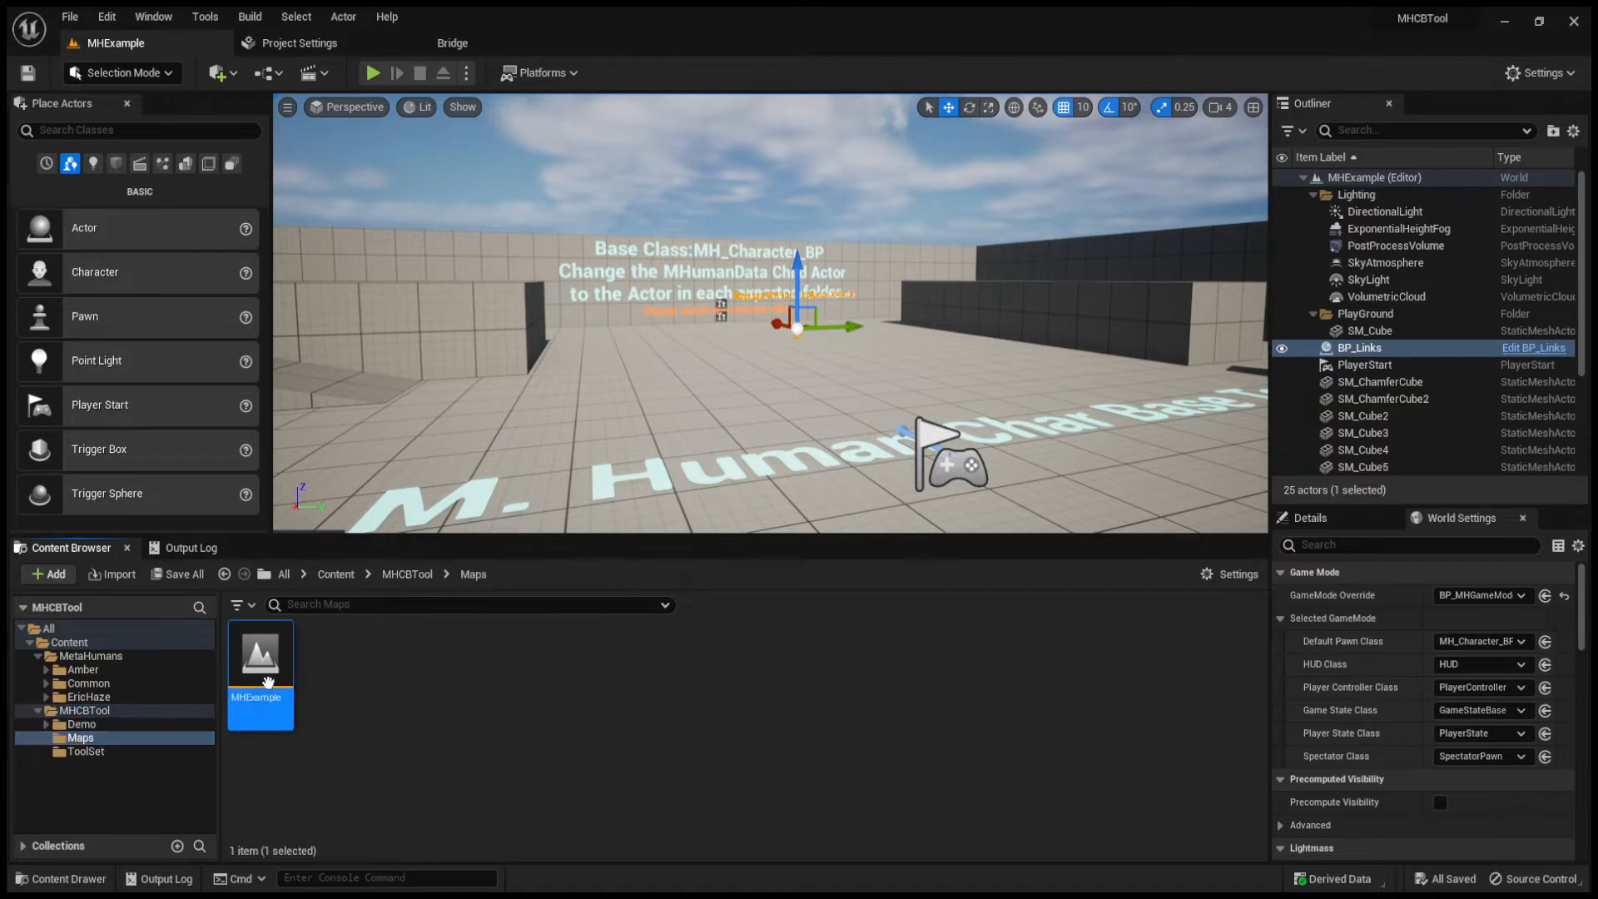
right_click_drag(654, 413, 724, 403)
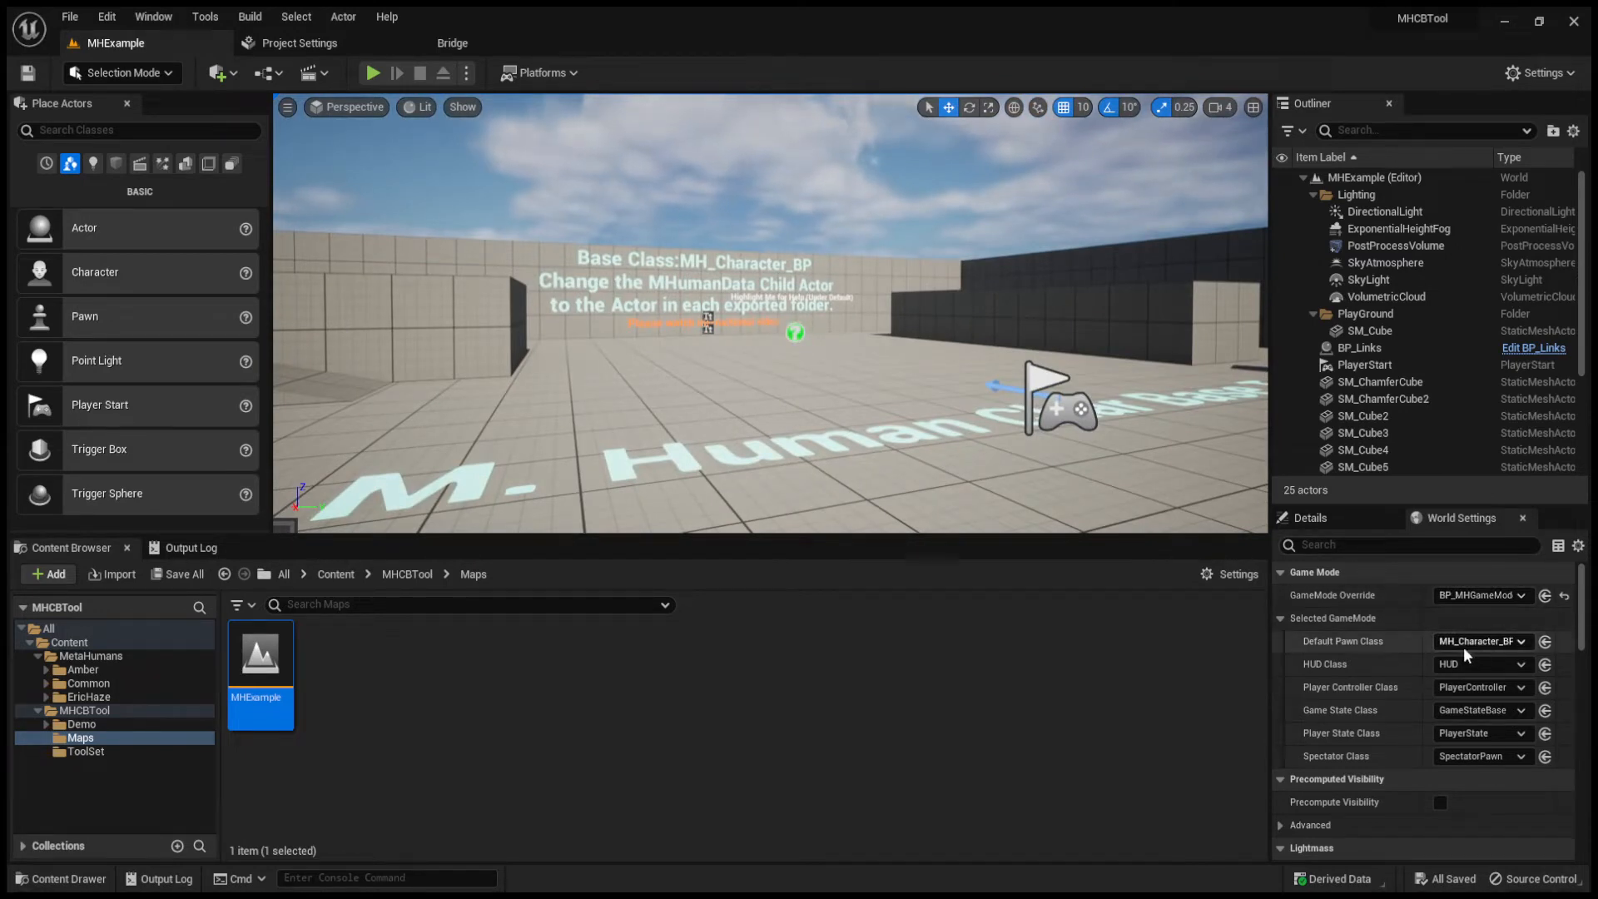
Open the MH_Character_BP blueprint from the ToolSet folder and review the movement and jump input logic in its Event Graph
left_click(107, 751)
left_click(333, 682)
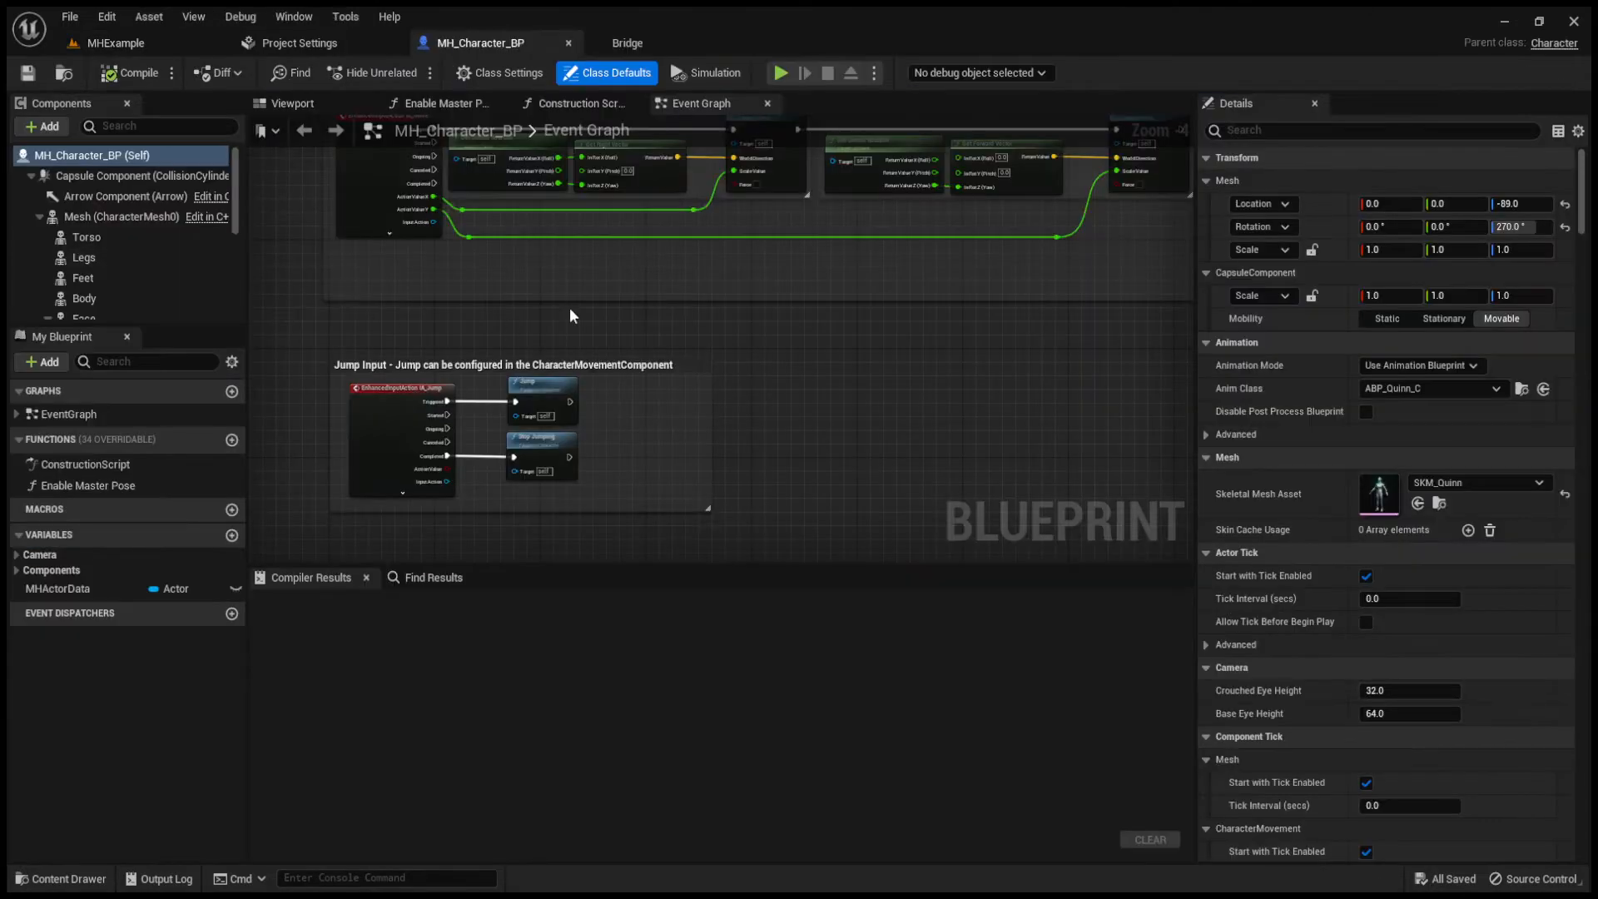
right_click_drag(711, 291, 777, 493)
scroll(421, 348, "up", 3)
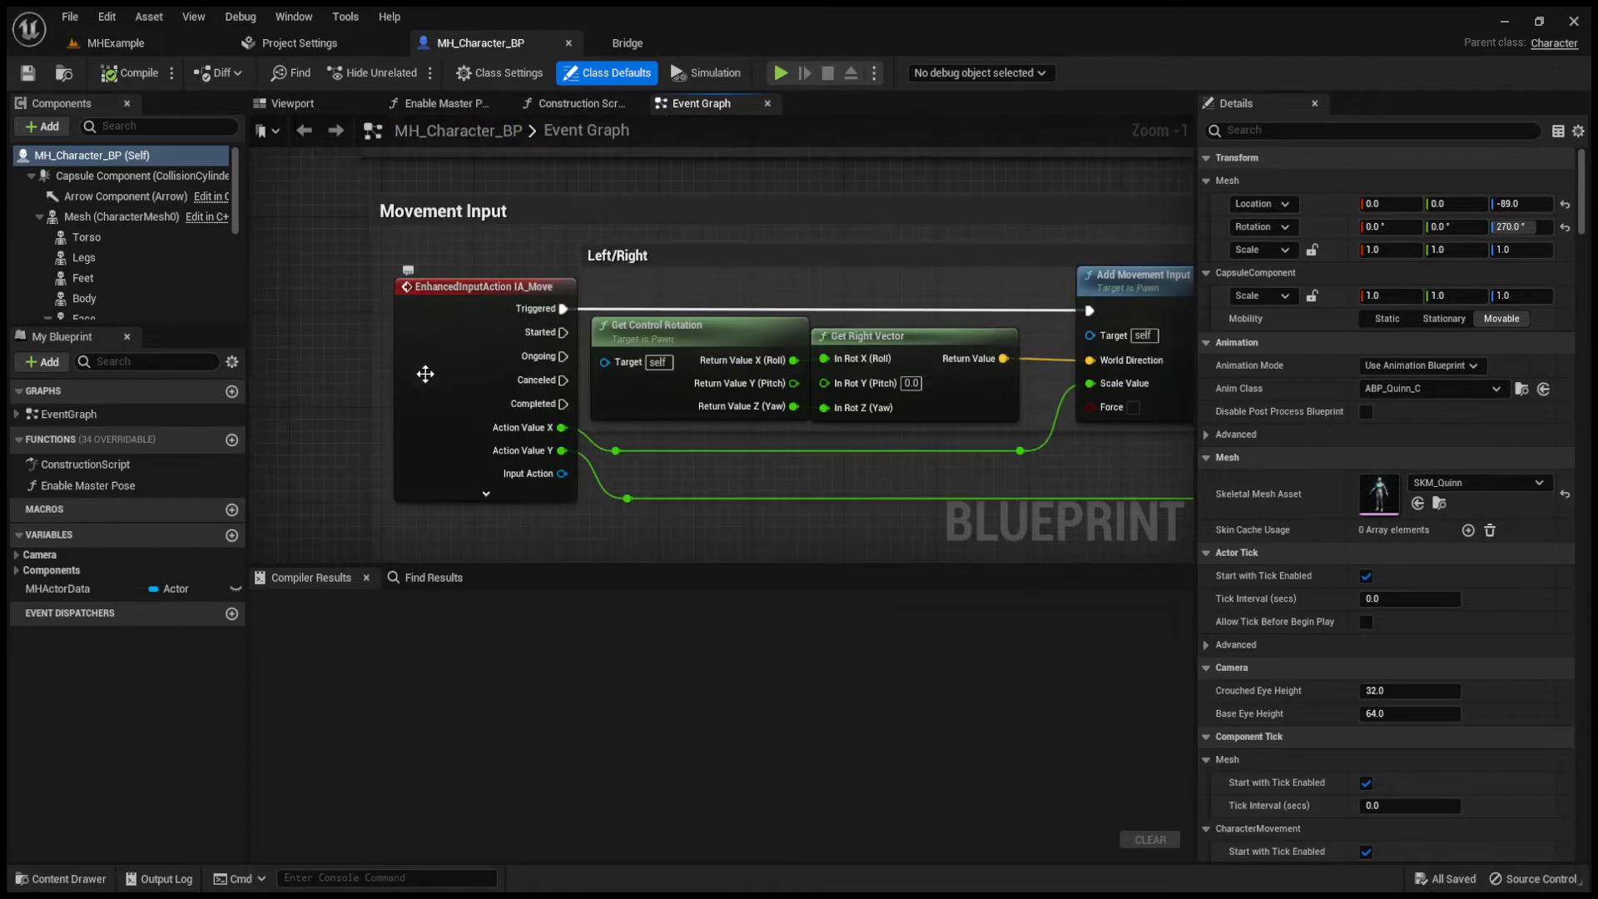
scroll(341, 282, "down", 3)
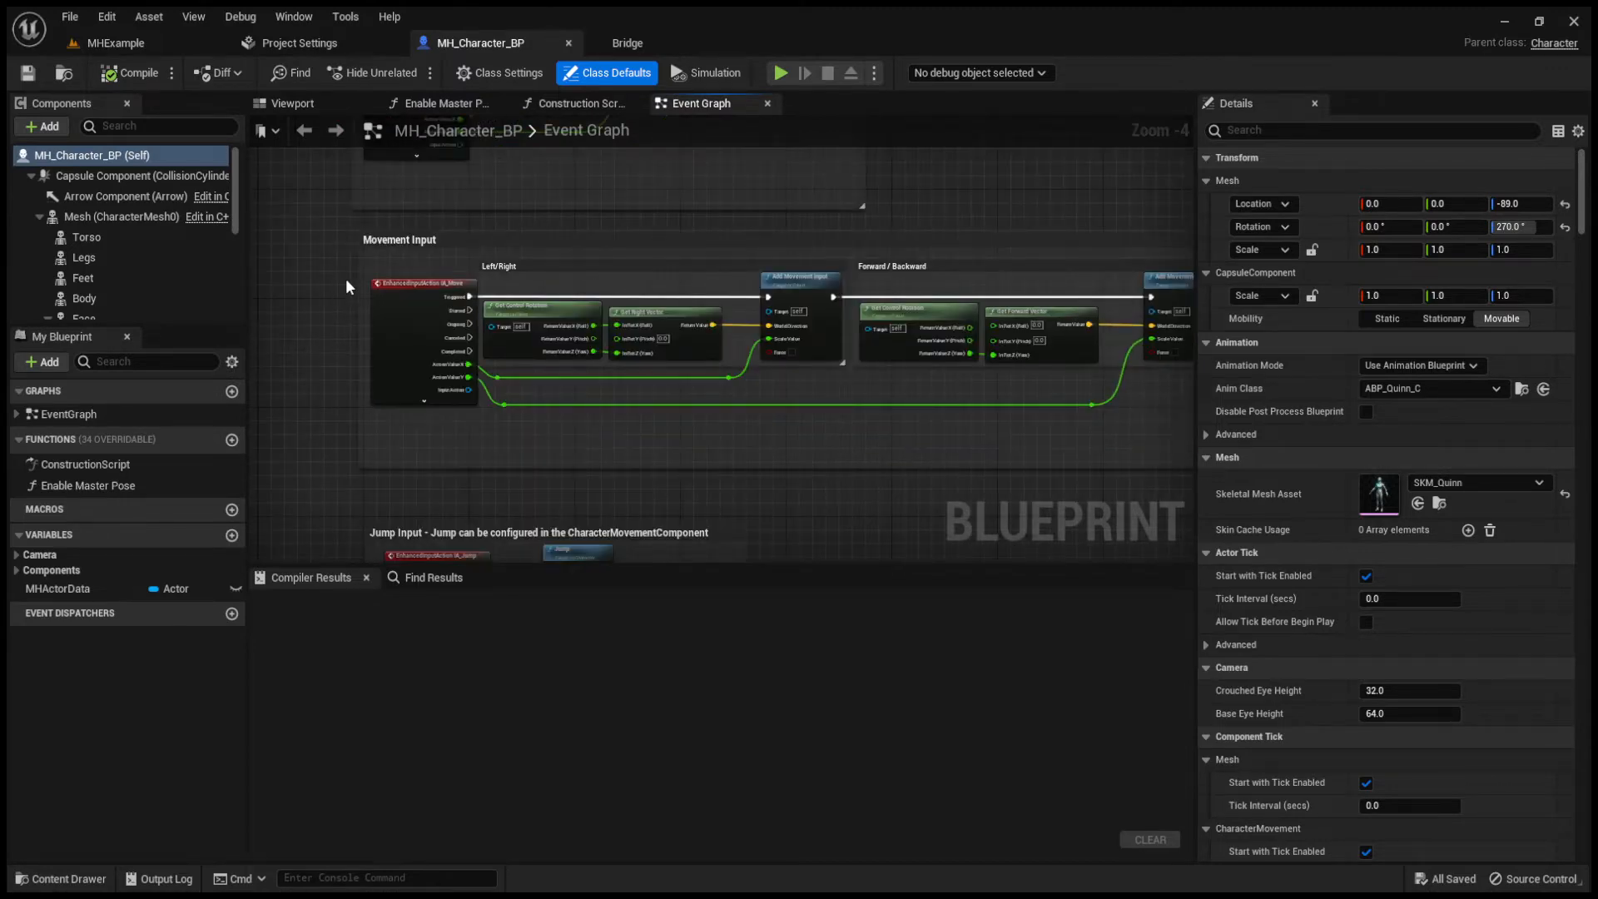
mouse_move(346, 282)
right_mouse_down()
mouse_move(343, 685)
mouse_move(340, 283)
right_mouse_up()
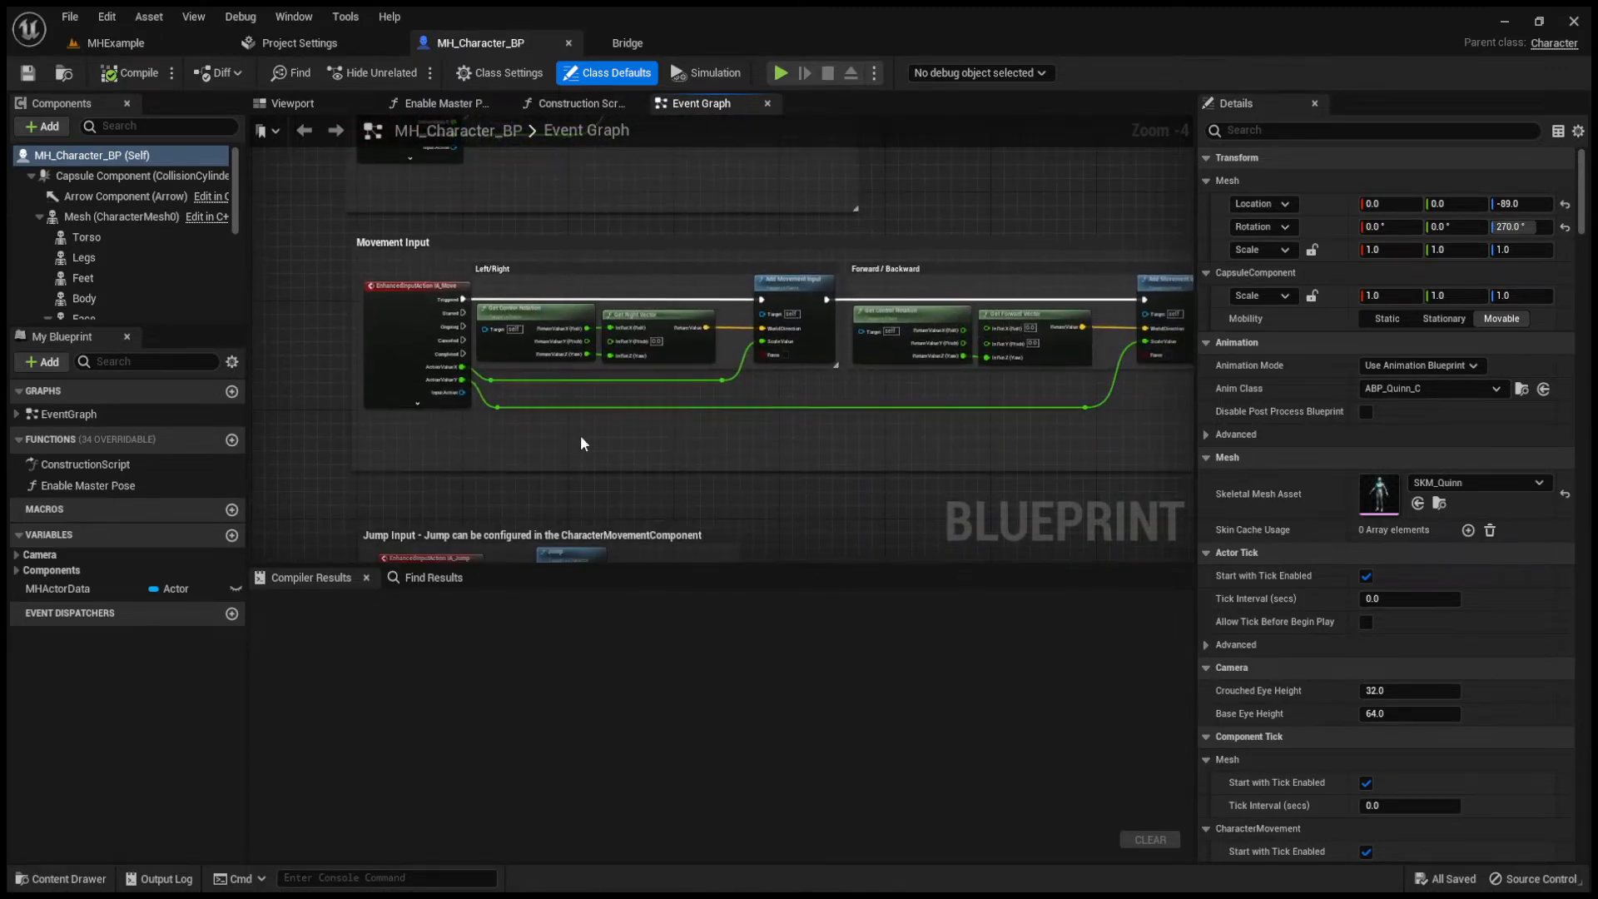
right_click_drag(583, 442, 699, 302)
Examine the beginning of the Construction Script and the settings of the MHumanData component it references
left_click(574, 104)
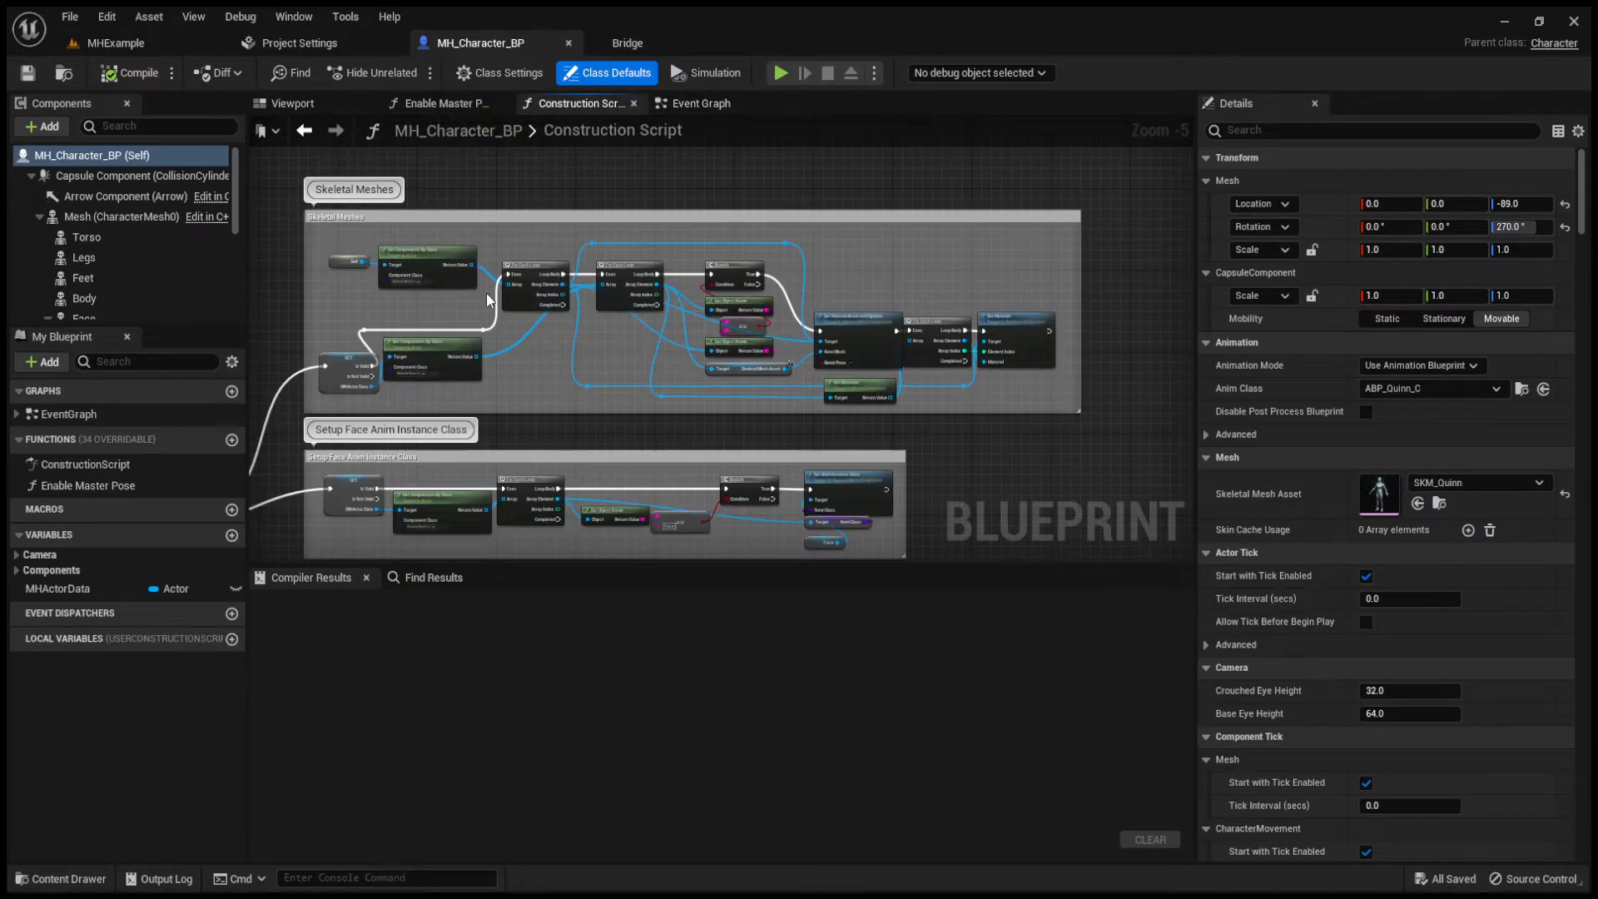
scroll(283, 301, "down", 1)
right_click_drag(283, 302, 519, 215)
scroll(342, 367, "up", 3)
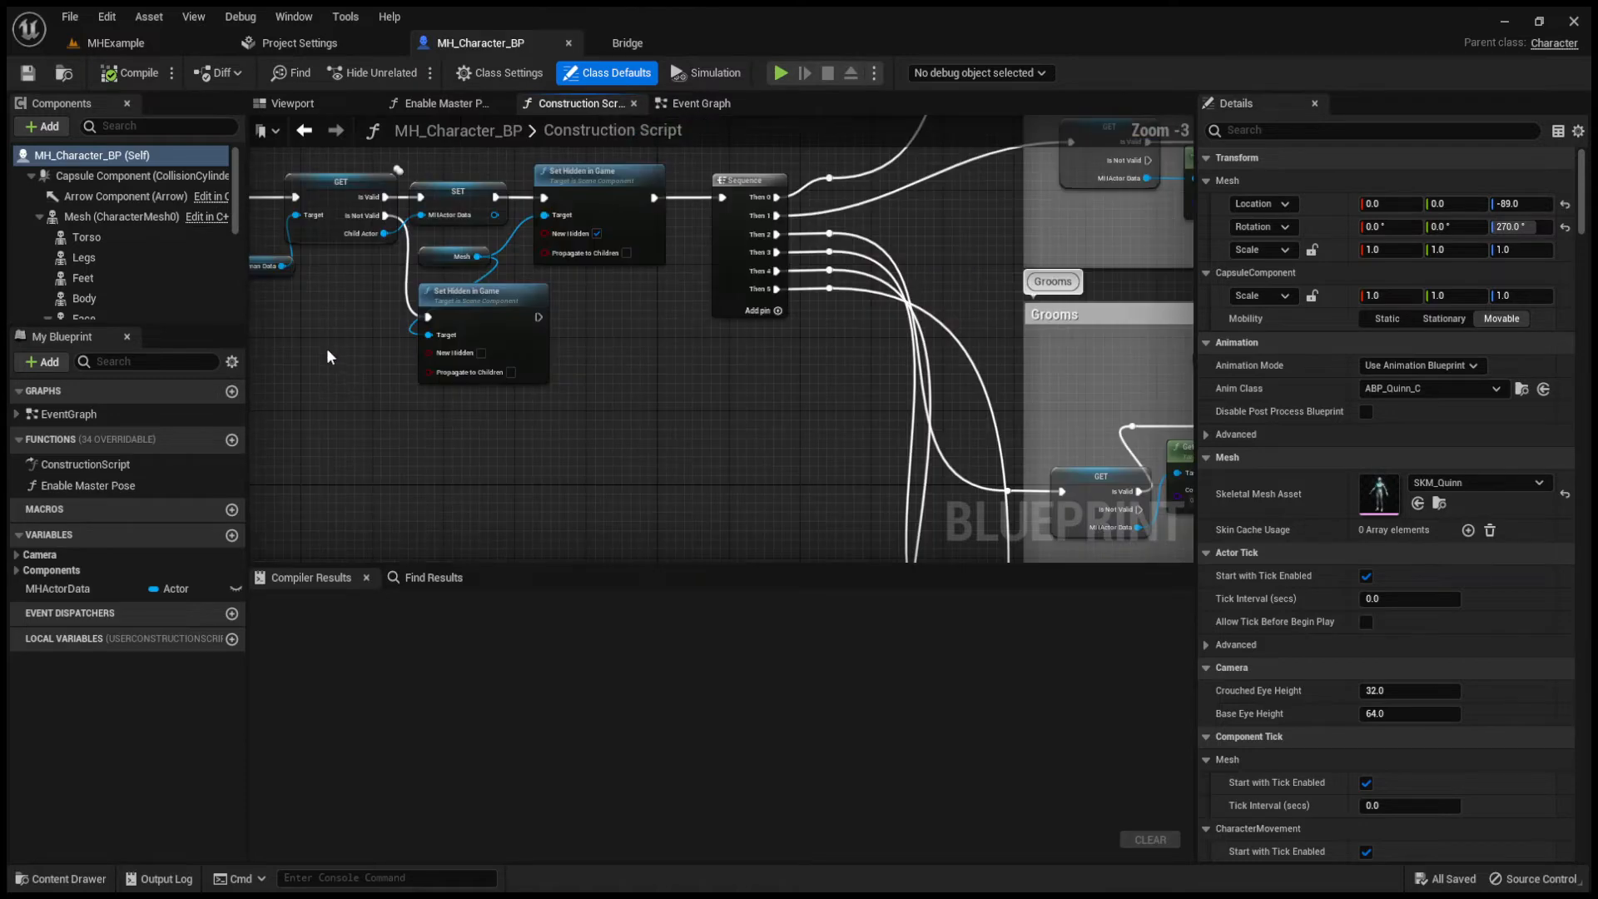
right_click_drag(329, 356, 467, 408)
left_click(370, 319)
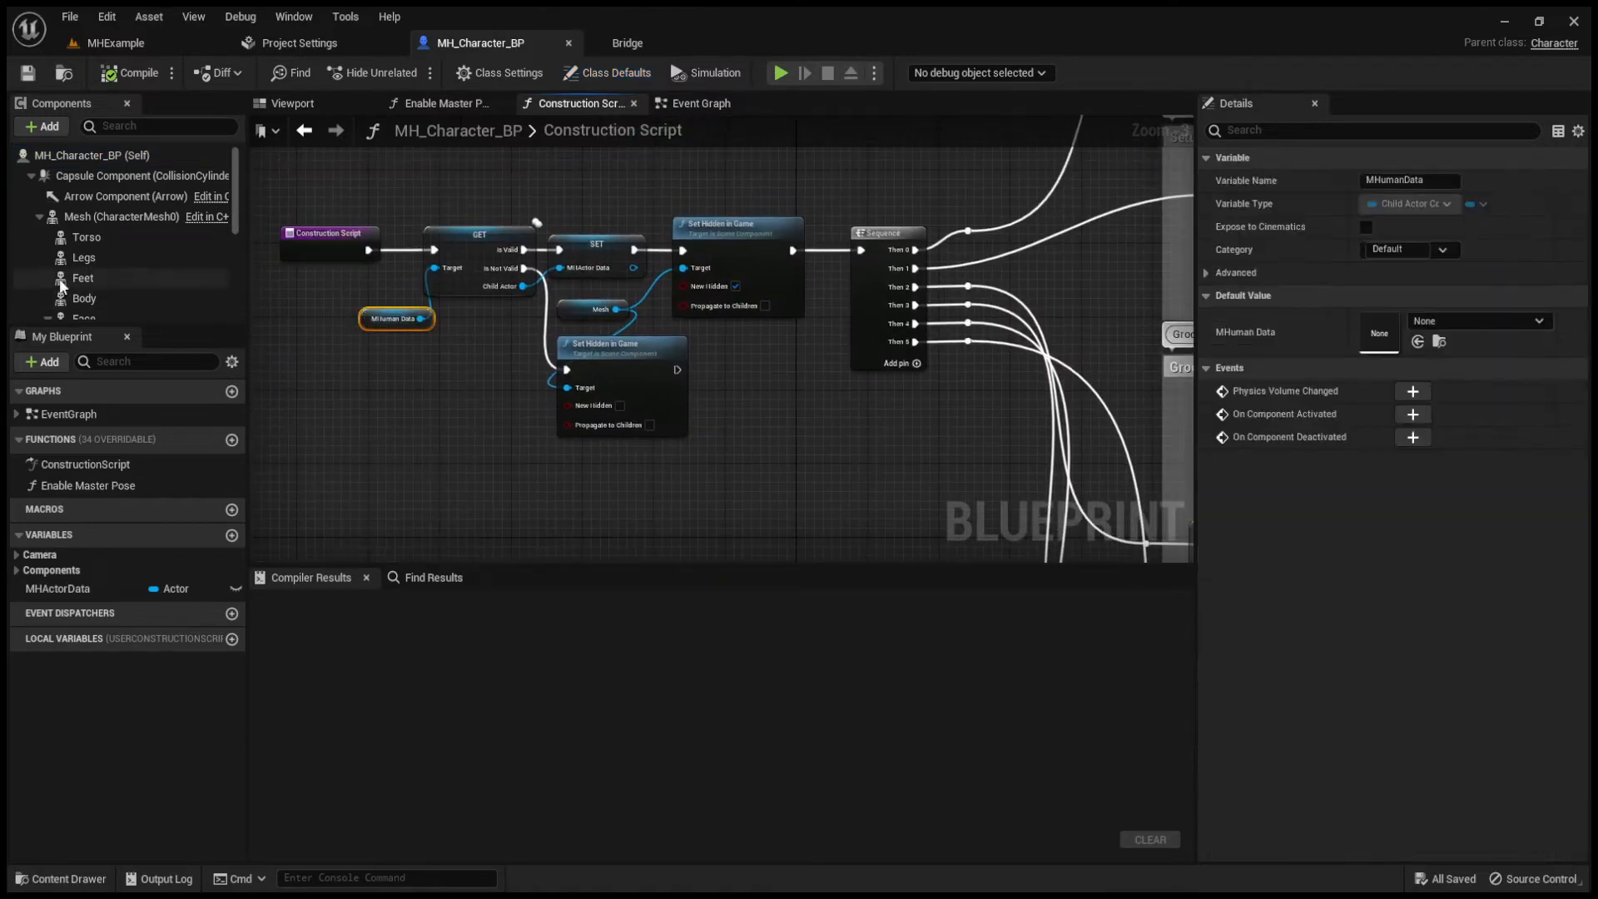
scroll(66, 287, "down", 5)
left_click(96, 261)
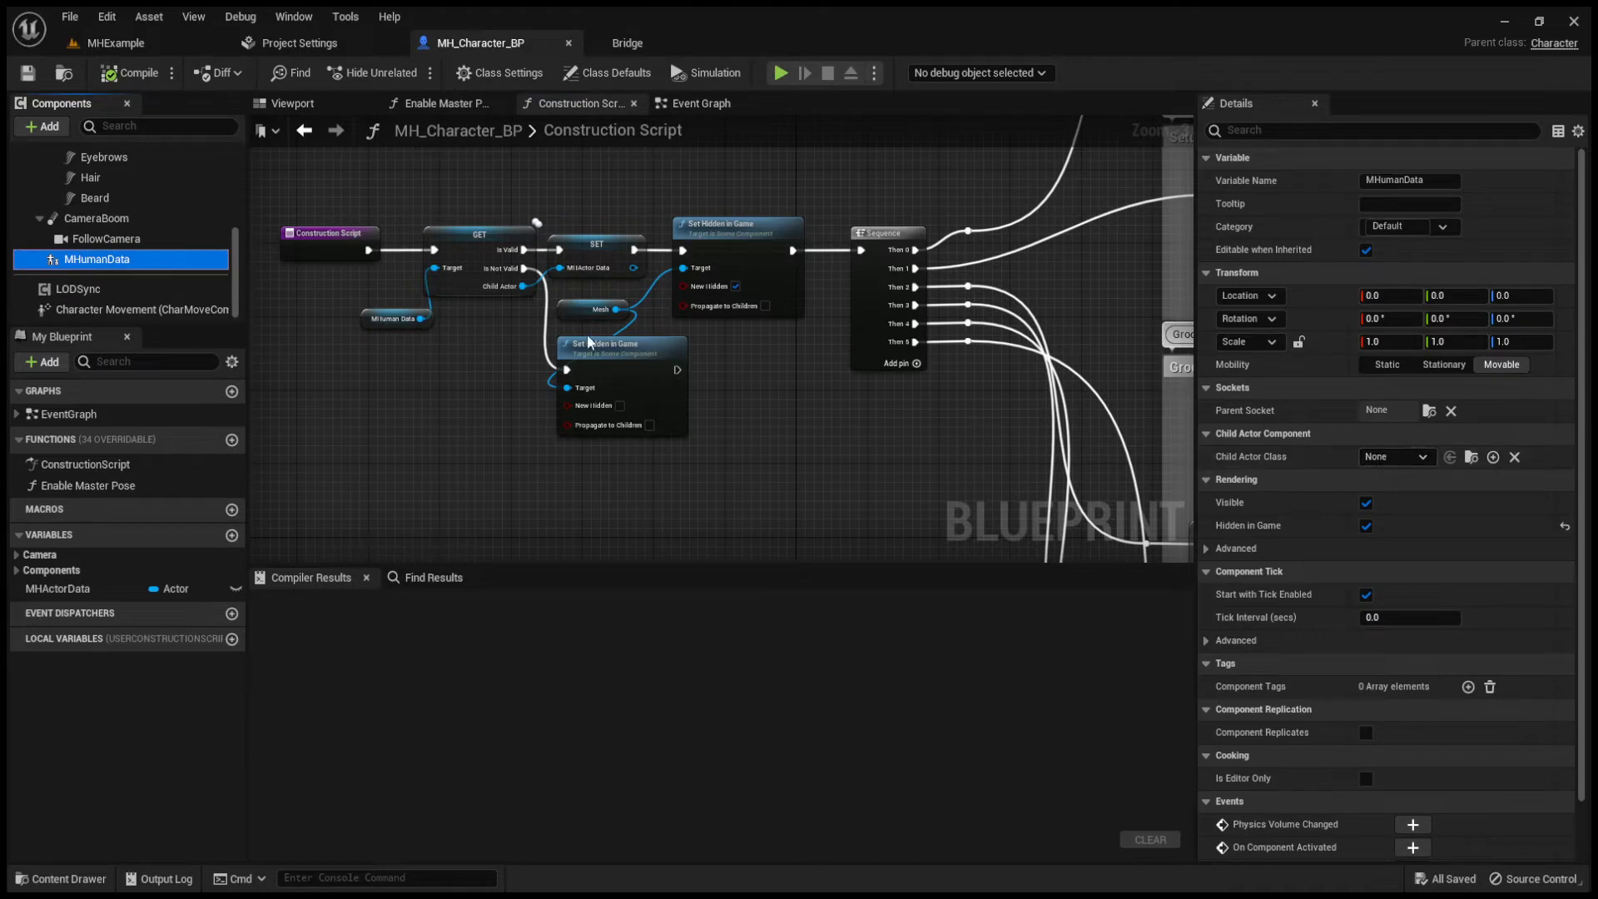
Review the Construction Script's face animation, Grooms, Setup Poses and Dynamic Materials sections
right_click_drag(821, 379, 294, 233)
scroll(593, 443, "down", 1)
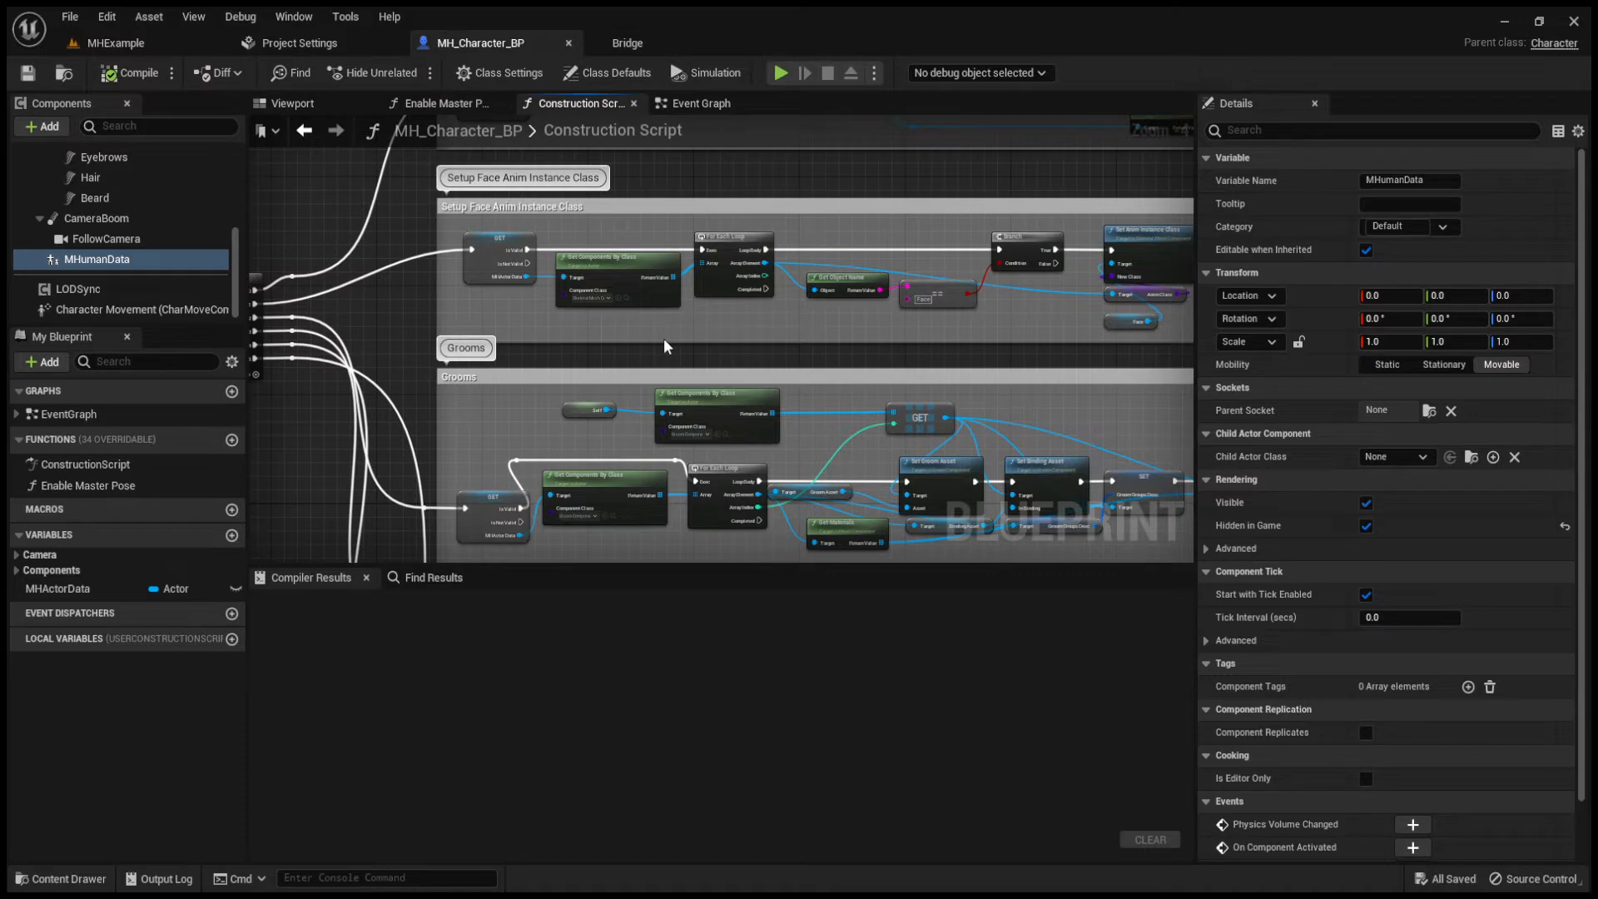
right_click_drag(849, 390, 807, 254)
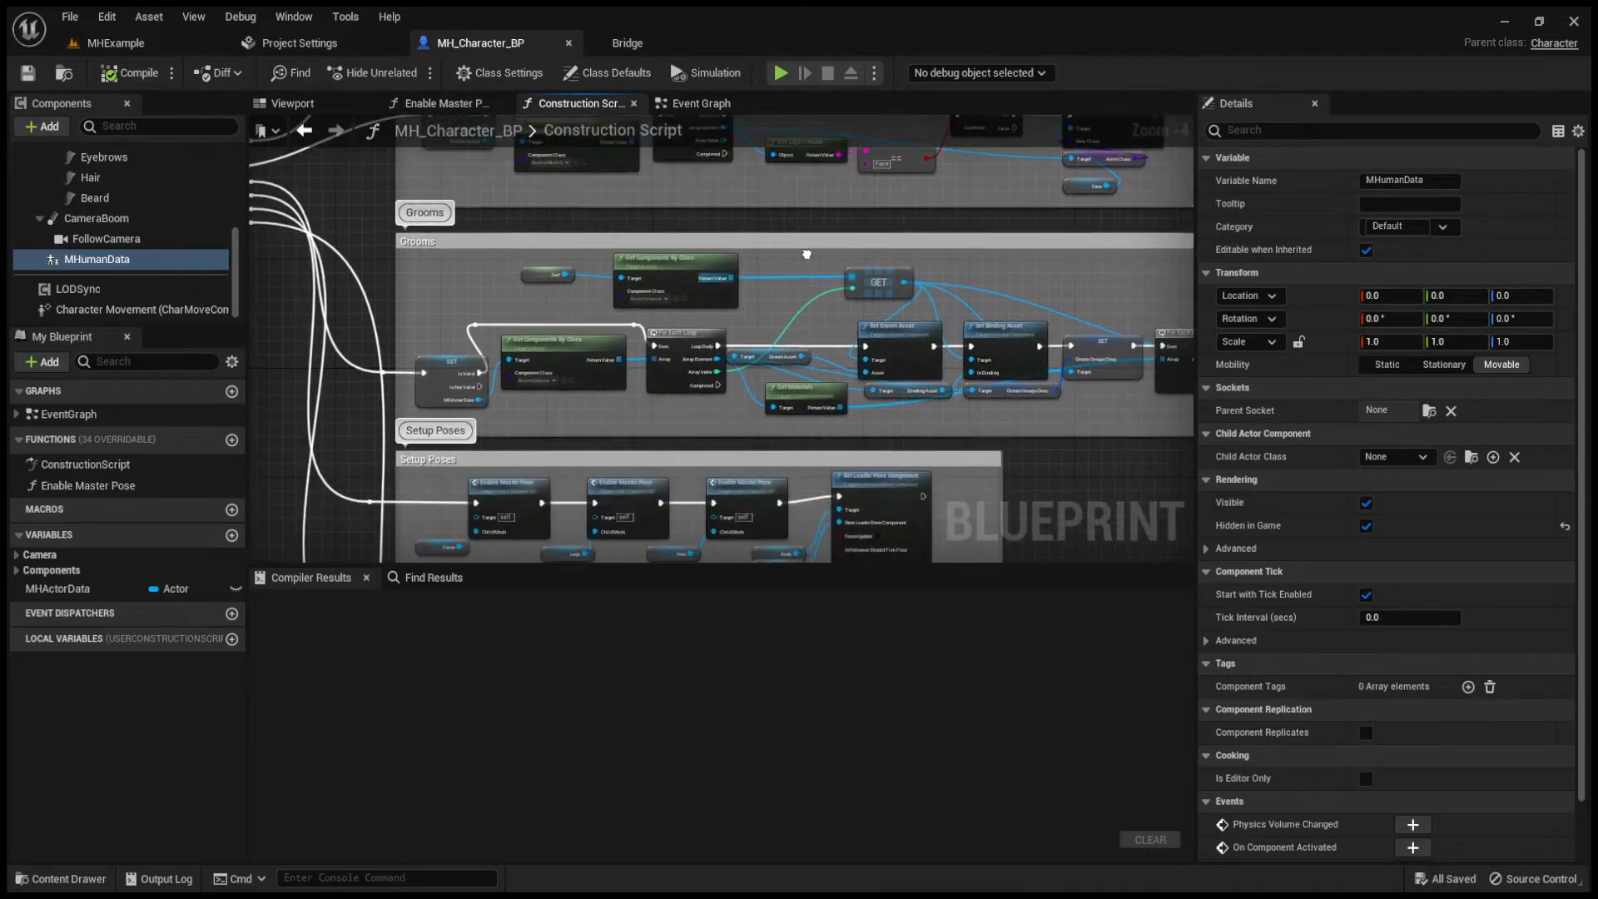
right_click_drag(924, 426, 876, 297)
right_click_drag(1006, 478, 1014, 360)
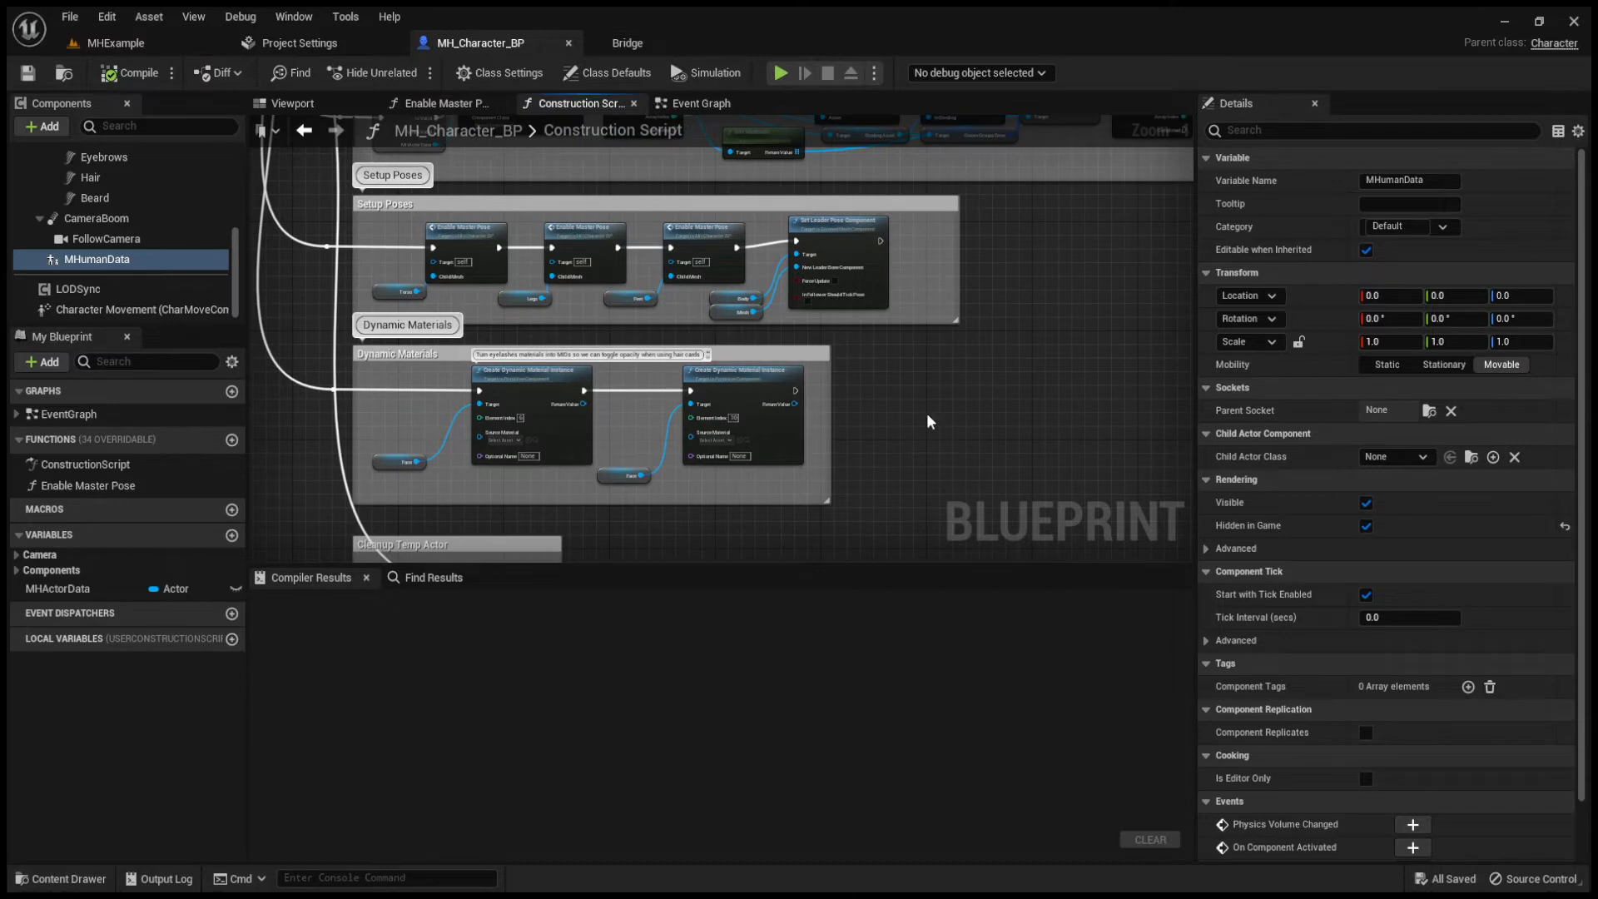
right_click_drag(927, 415, 974, 407)
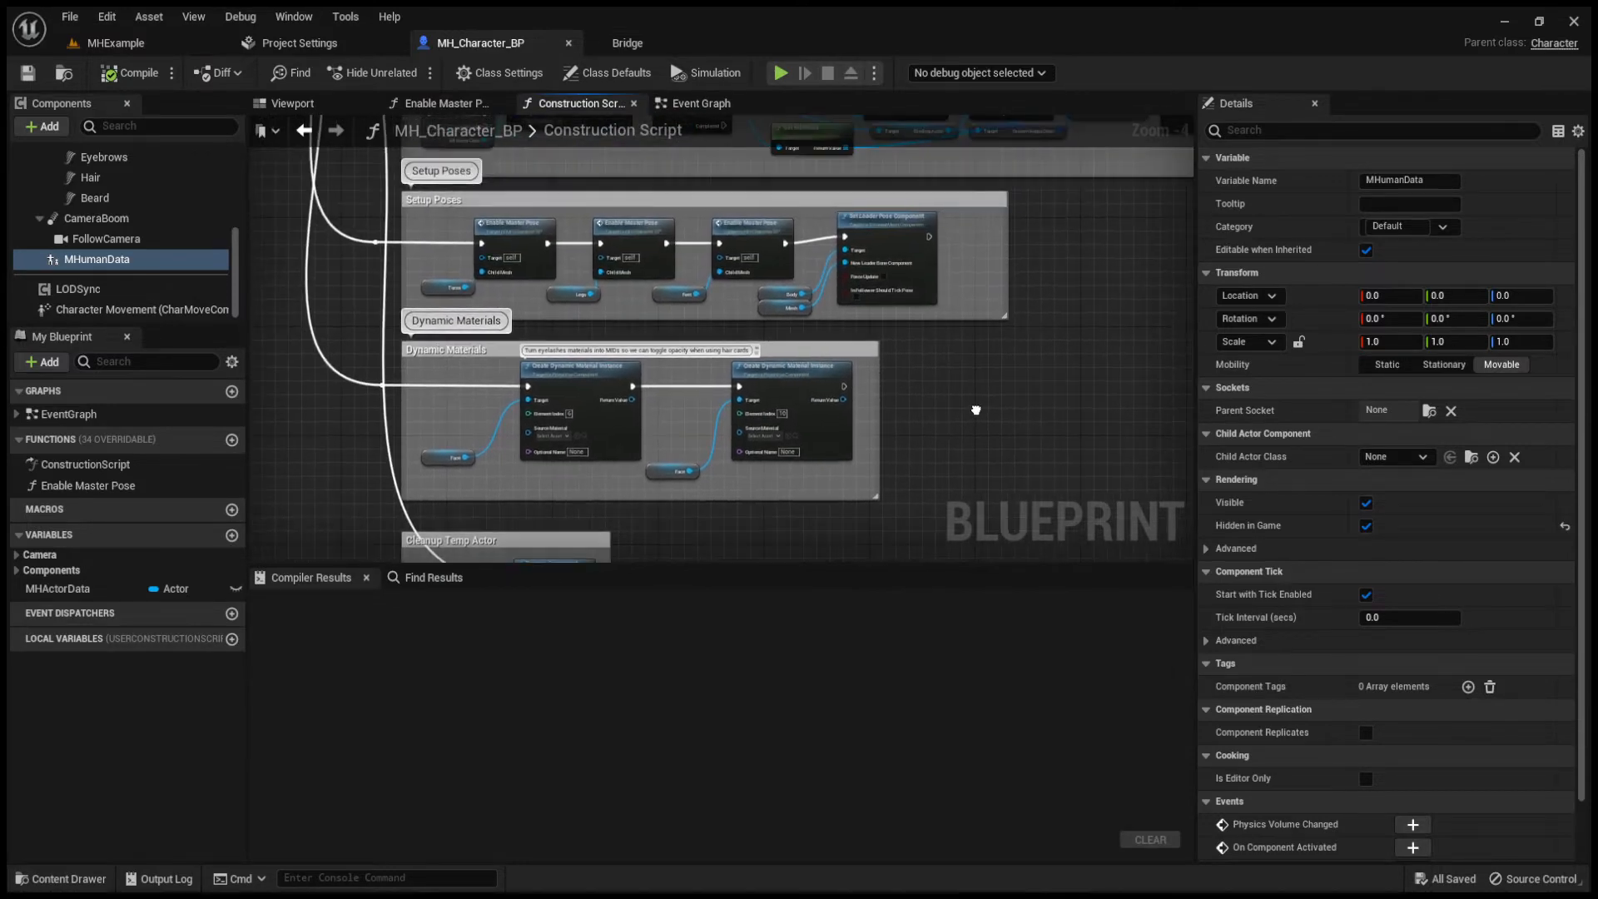
Check the LODSync component's settings and look over the whole Construction Script down to the Cleanup Temp Actor section
left_click(73, 289)
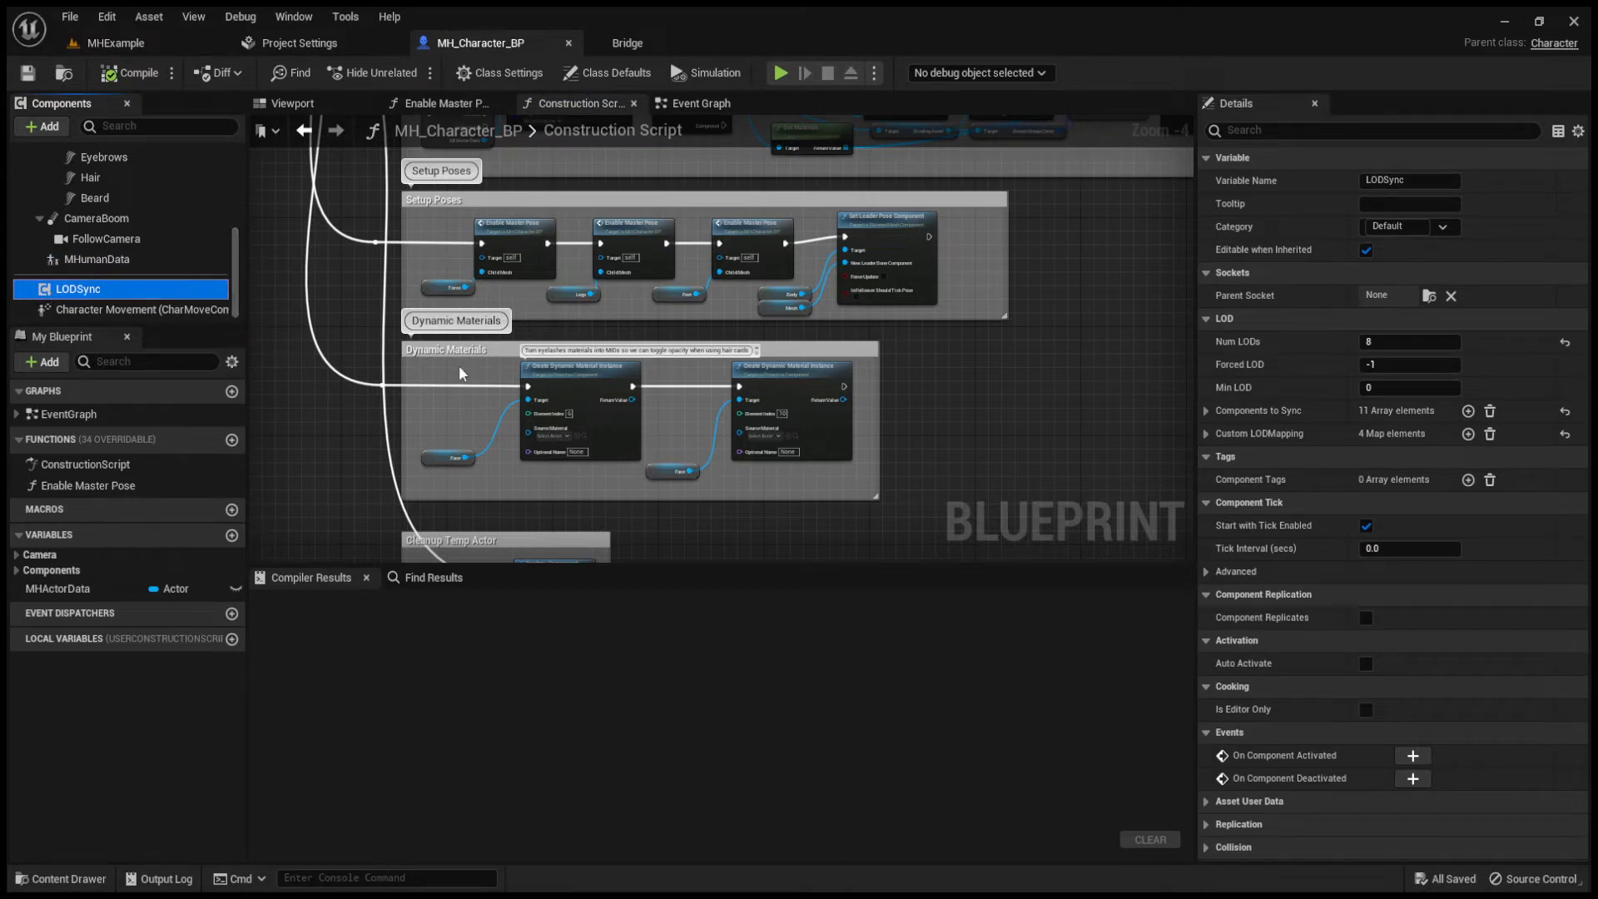
scroll(497, 375, "down", 2)
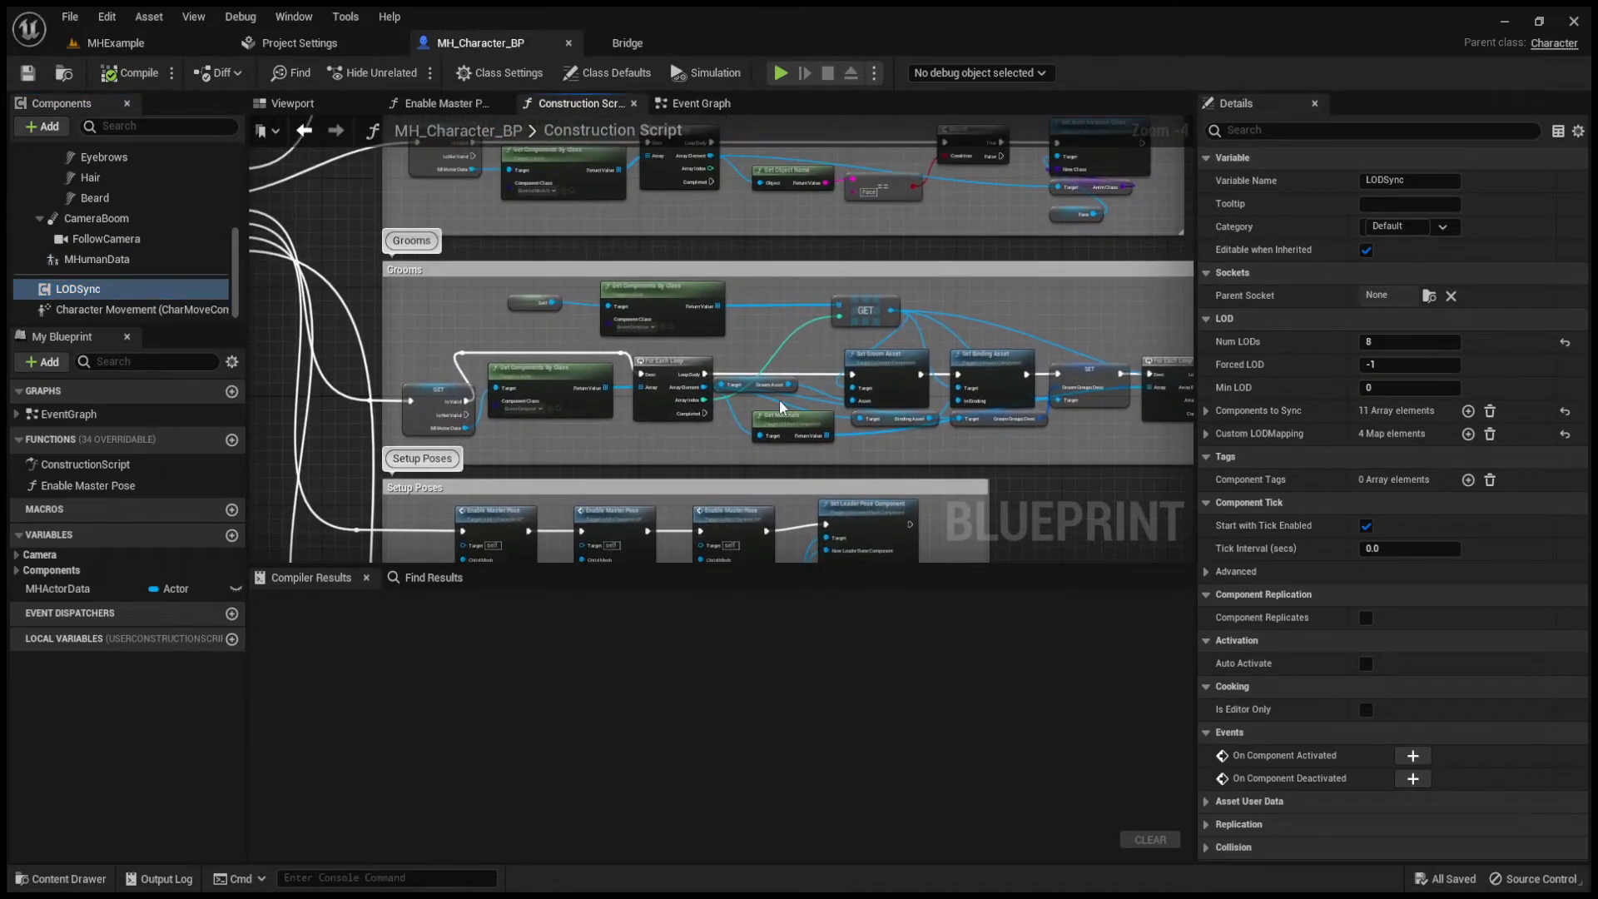
right_click_drag(487, 396, 639, 320)
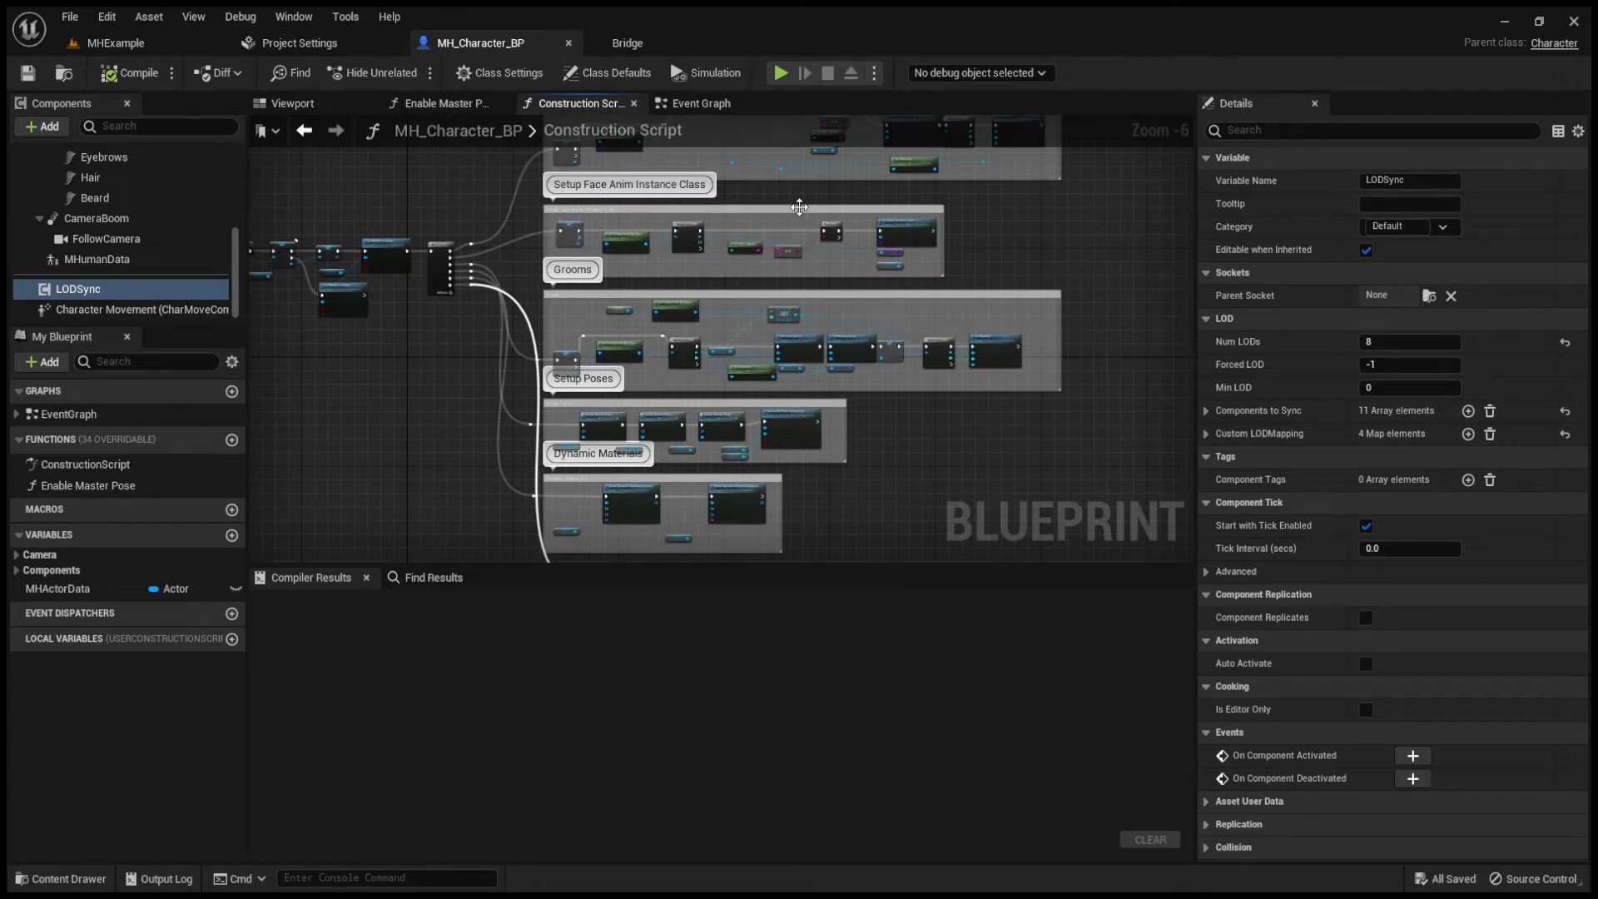
right_click_drag(808, 203, 778, 101)
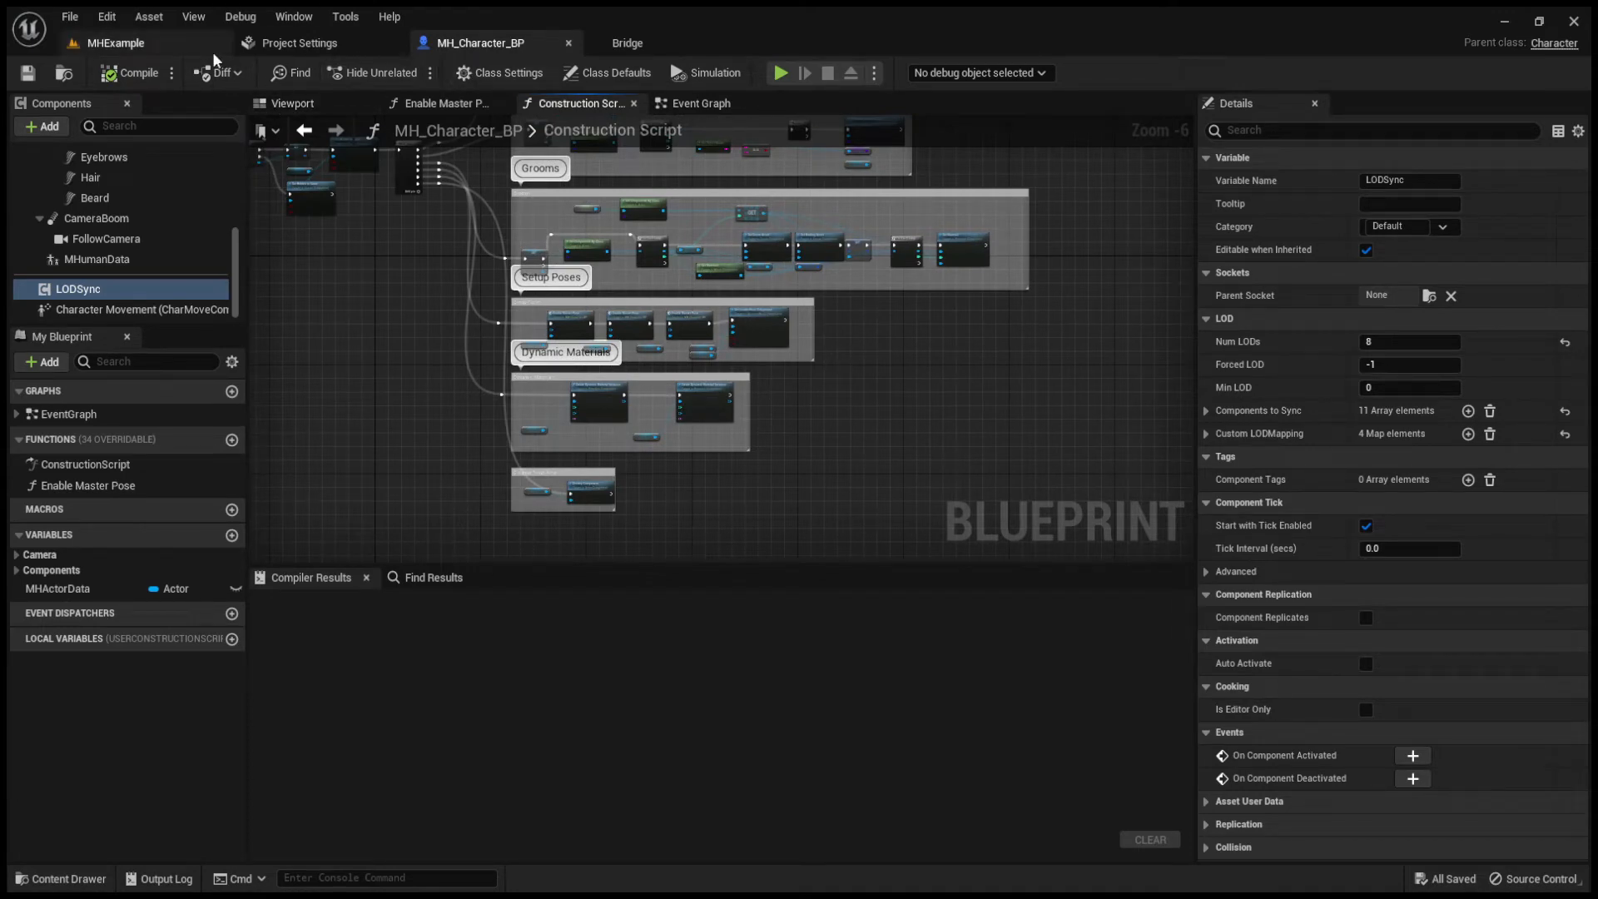
Play-test the MHExample level by walking the default character forward, and end the session
left_click(148, 46)
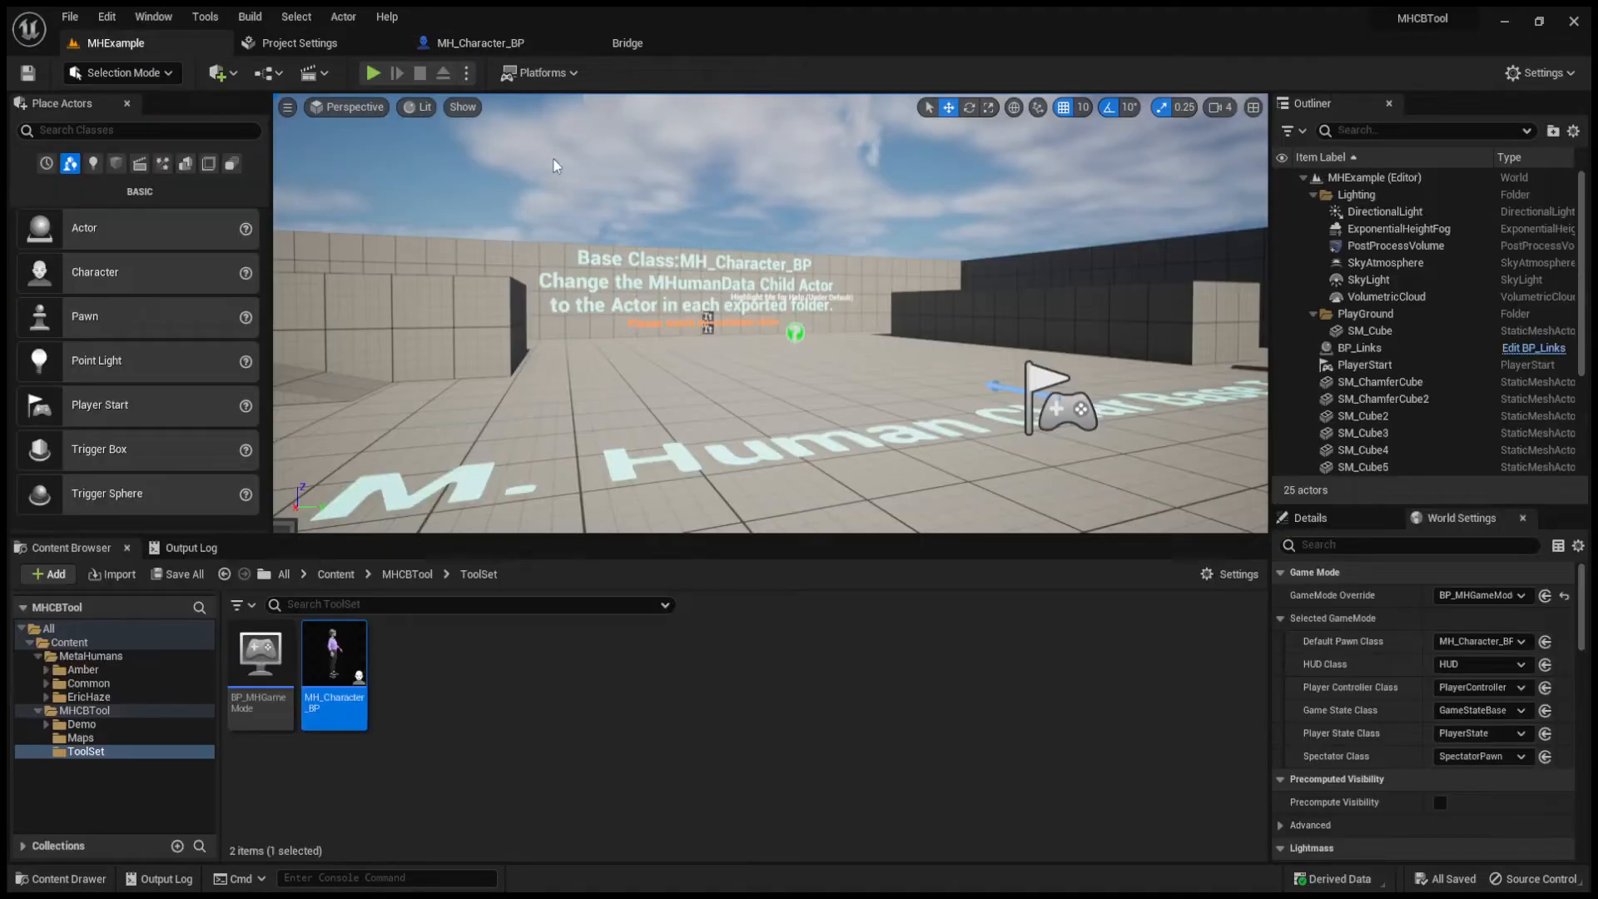
left_click(374, 73)
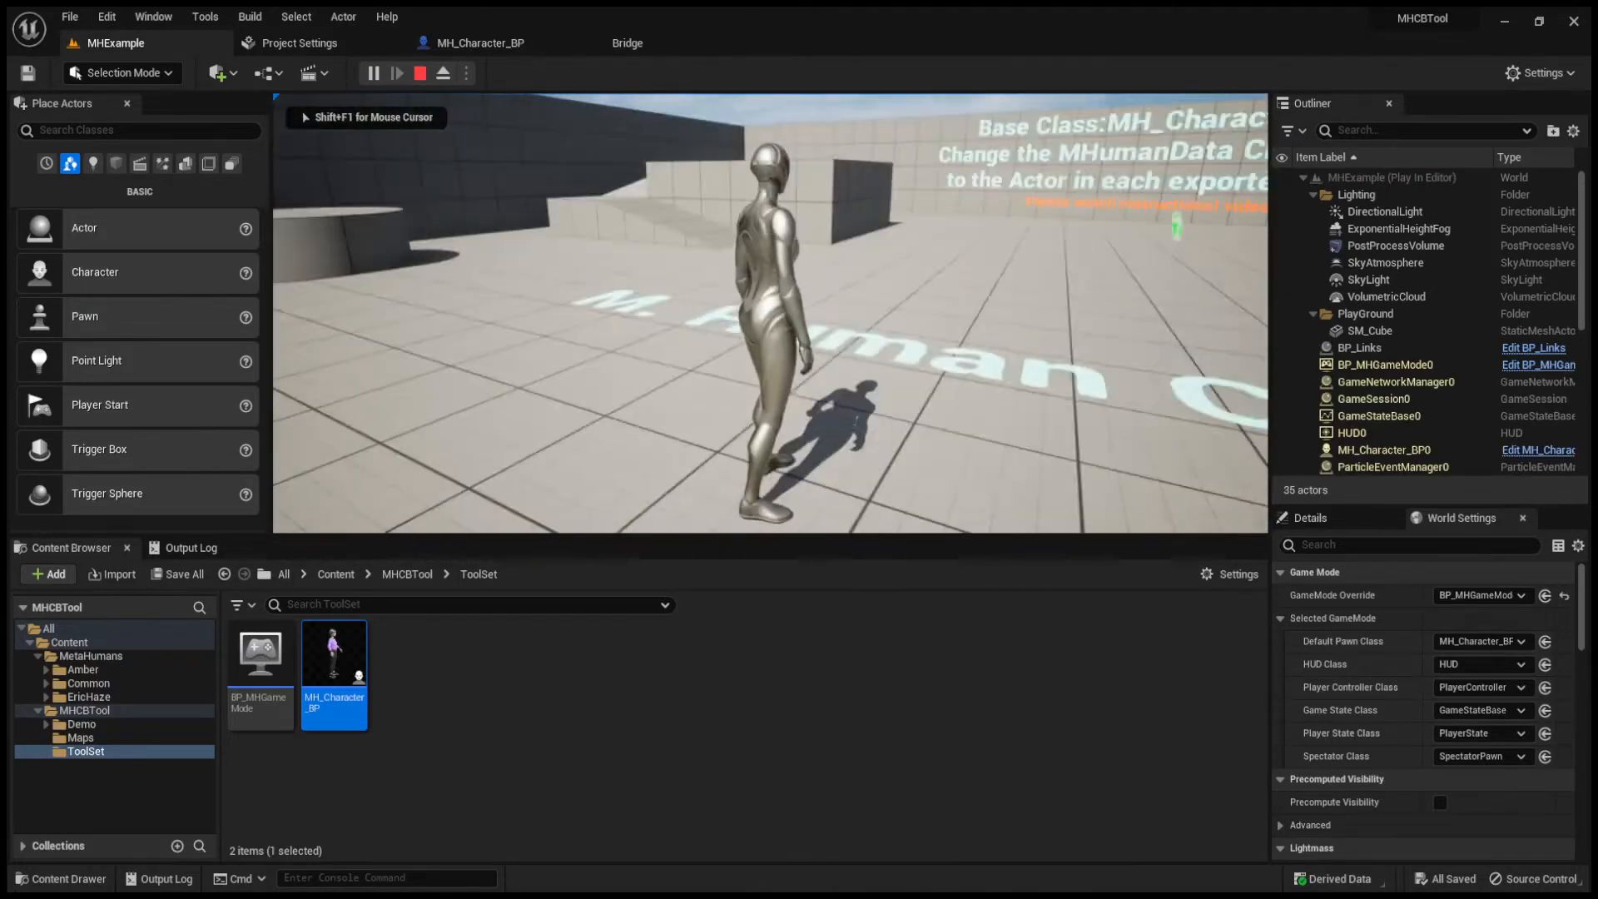
key("w")
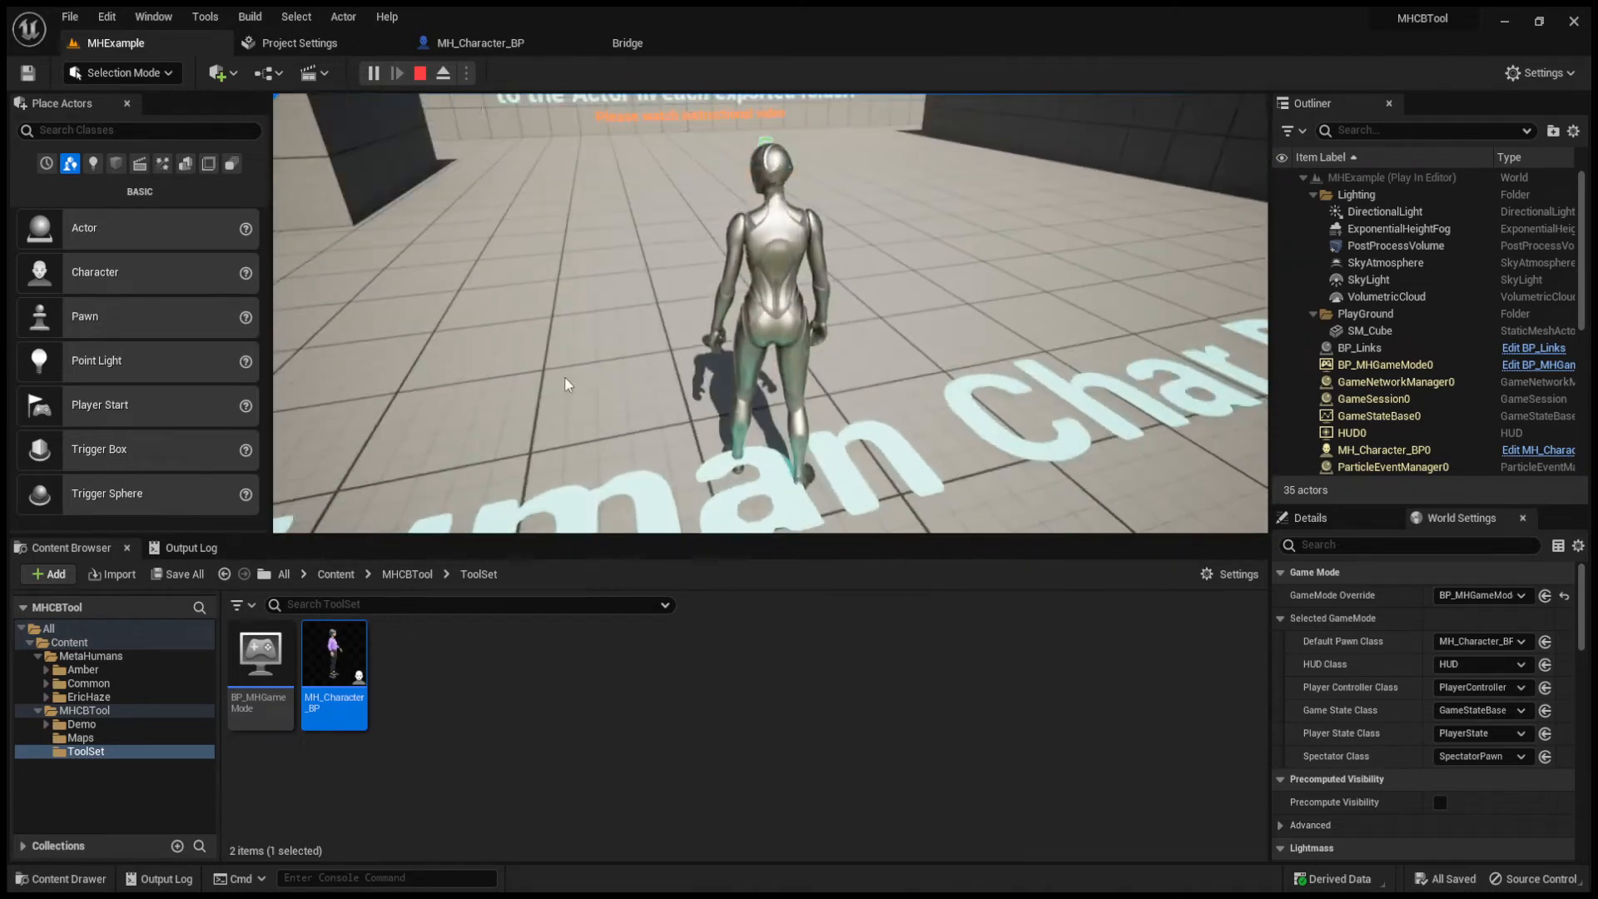
key("Escape")
Set the MHumanData component's Child Actor Class to BP_Amber in MH_Character_BP and compile the blueprint
left_click(467, 47)
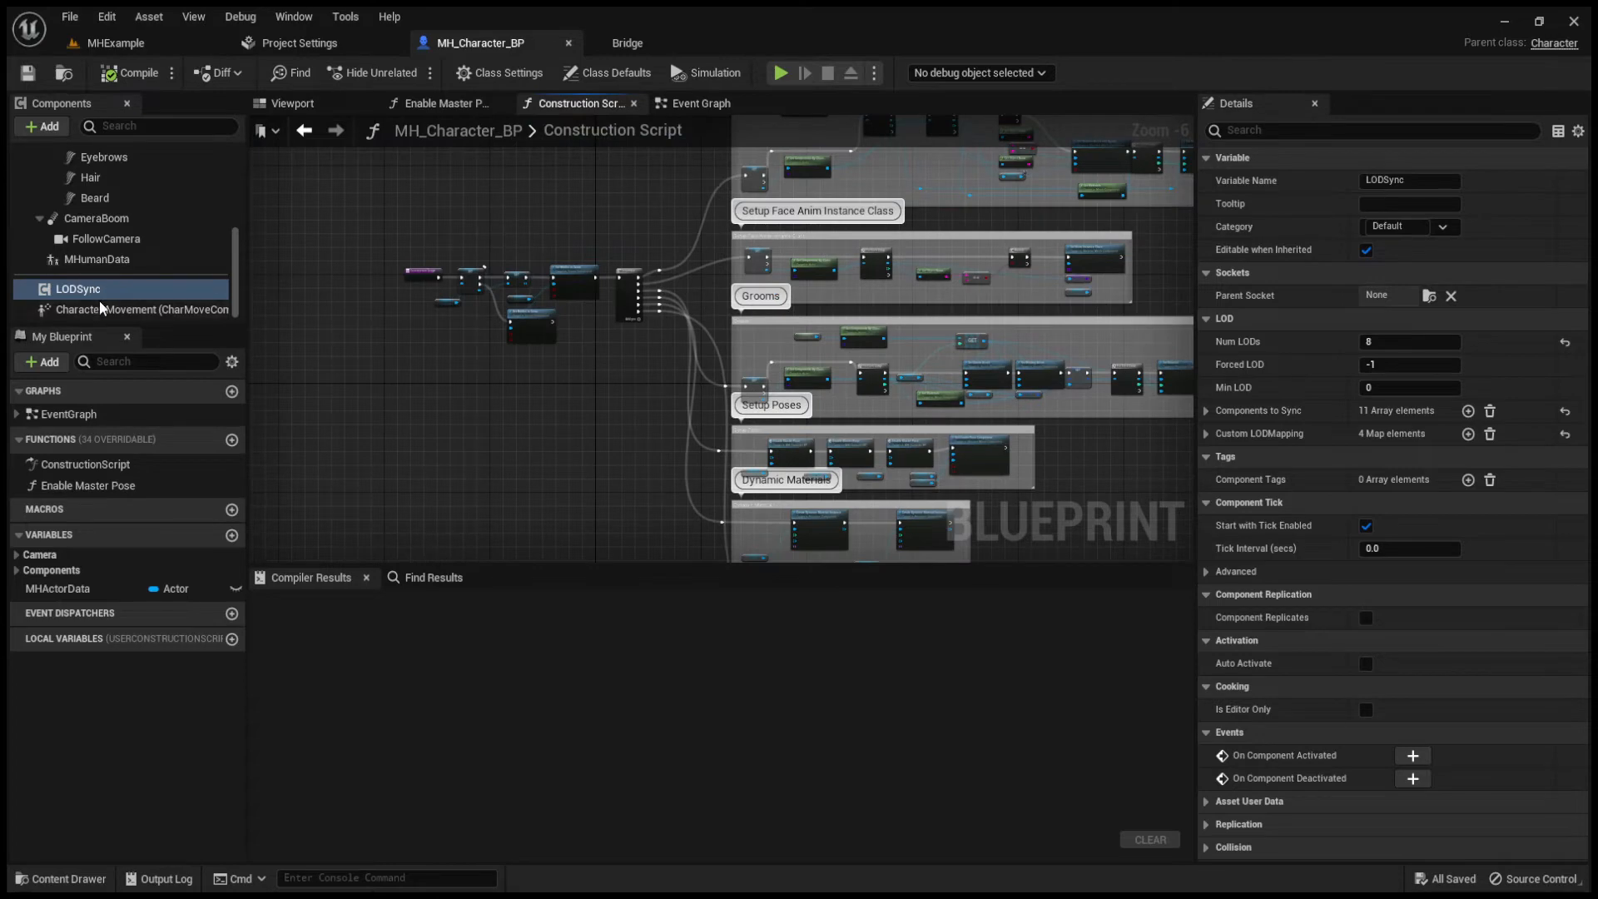
left_click(97, 259)
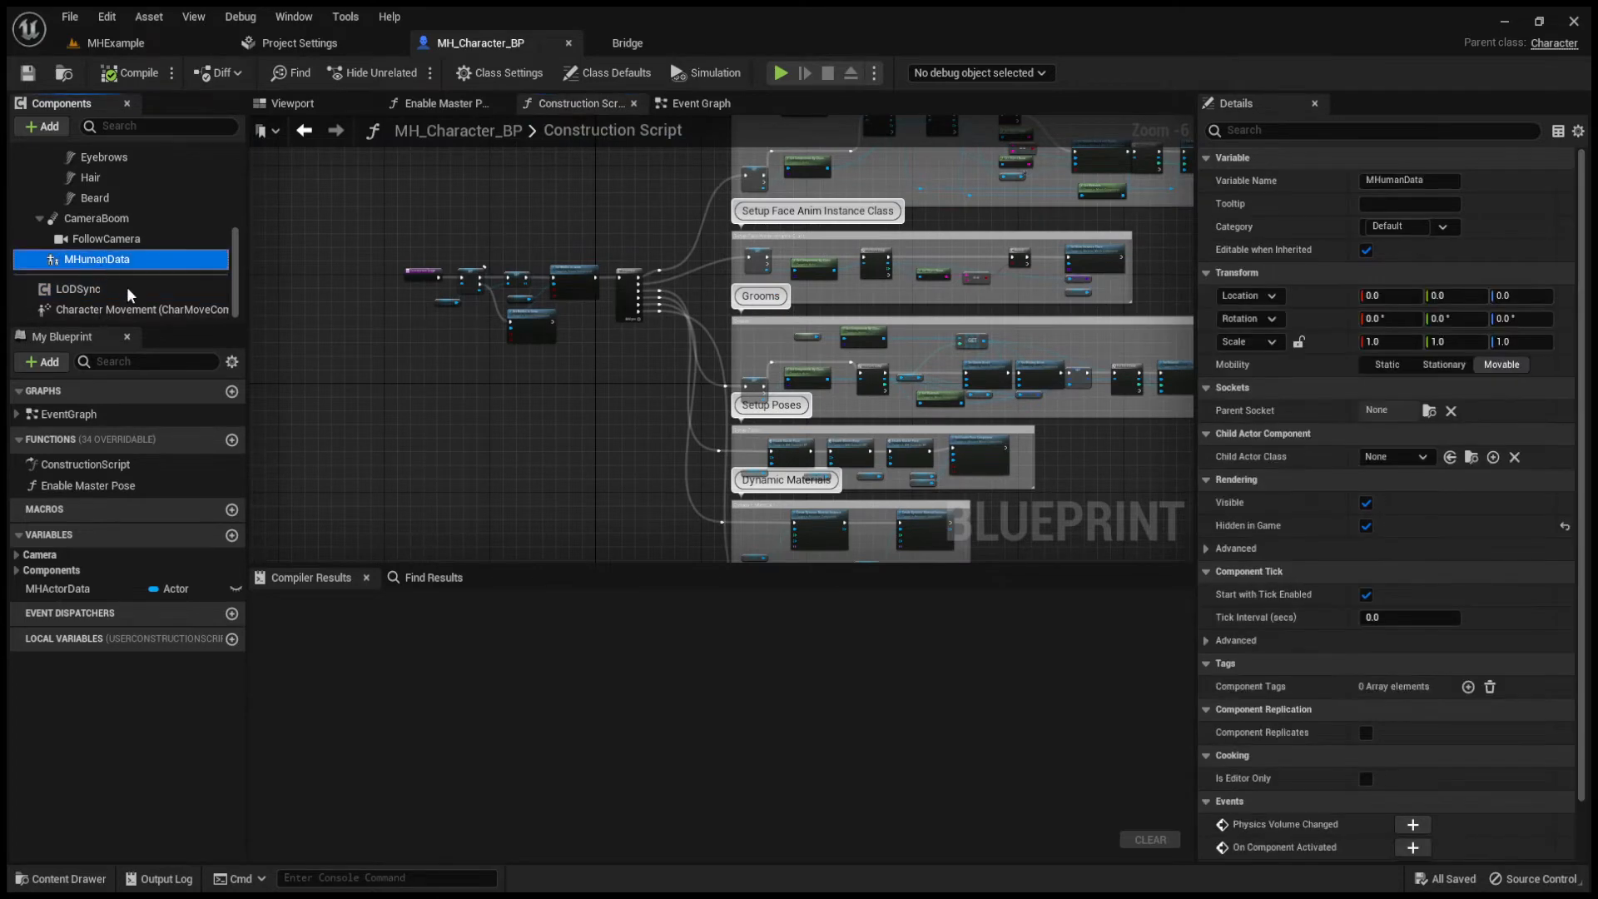
left_click(1395, 457)
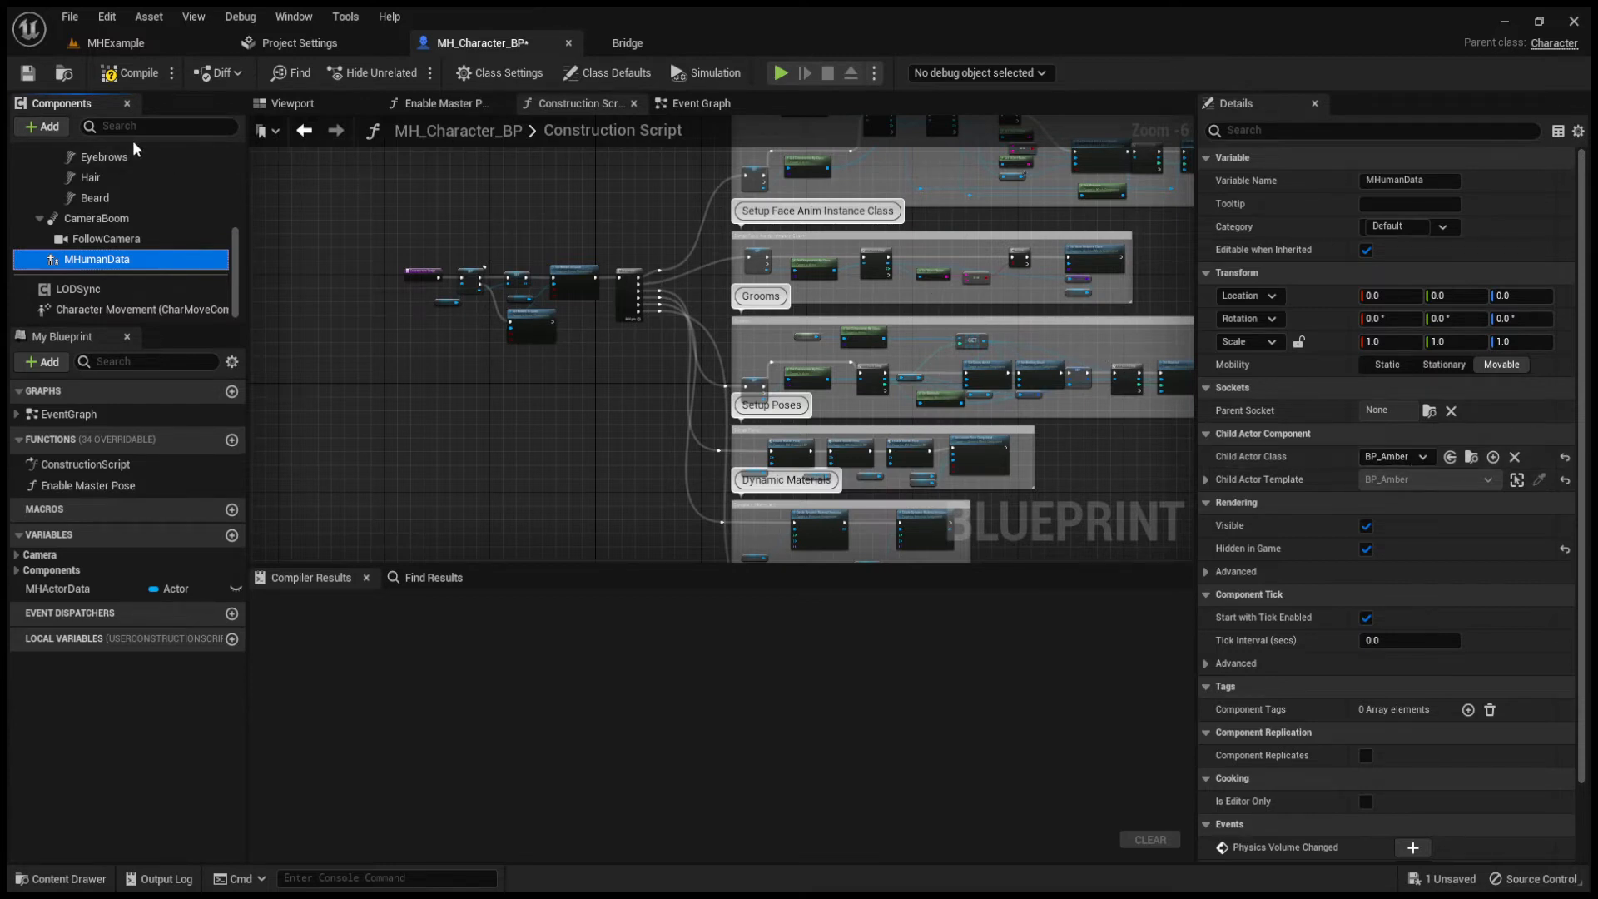
left_click(125, 74)
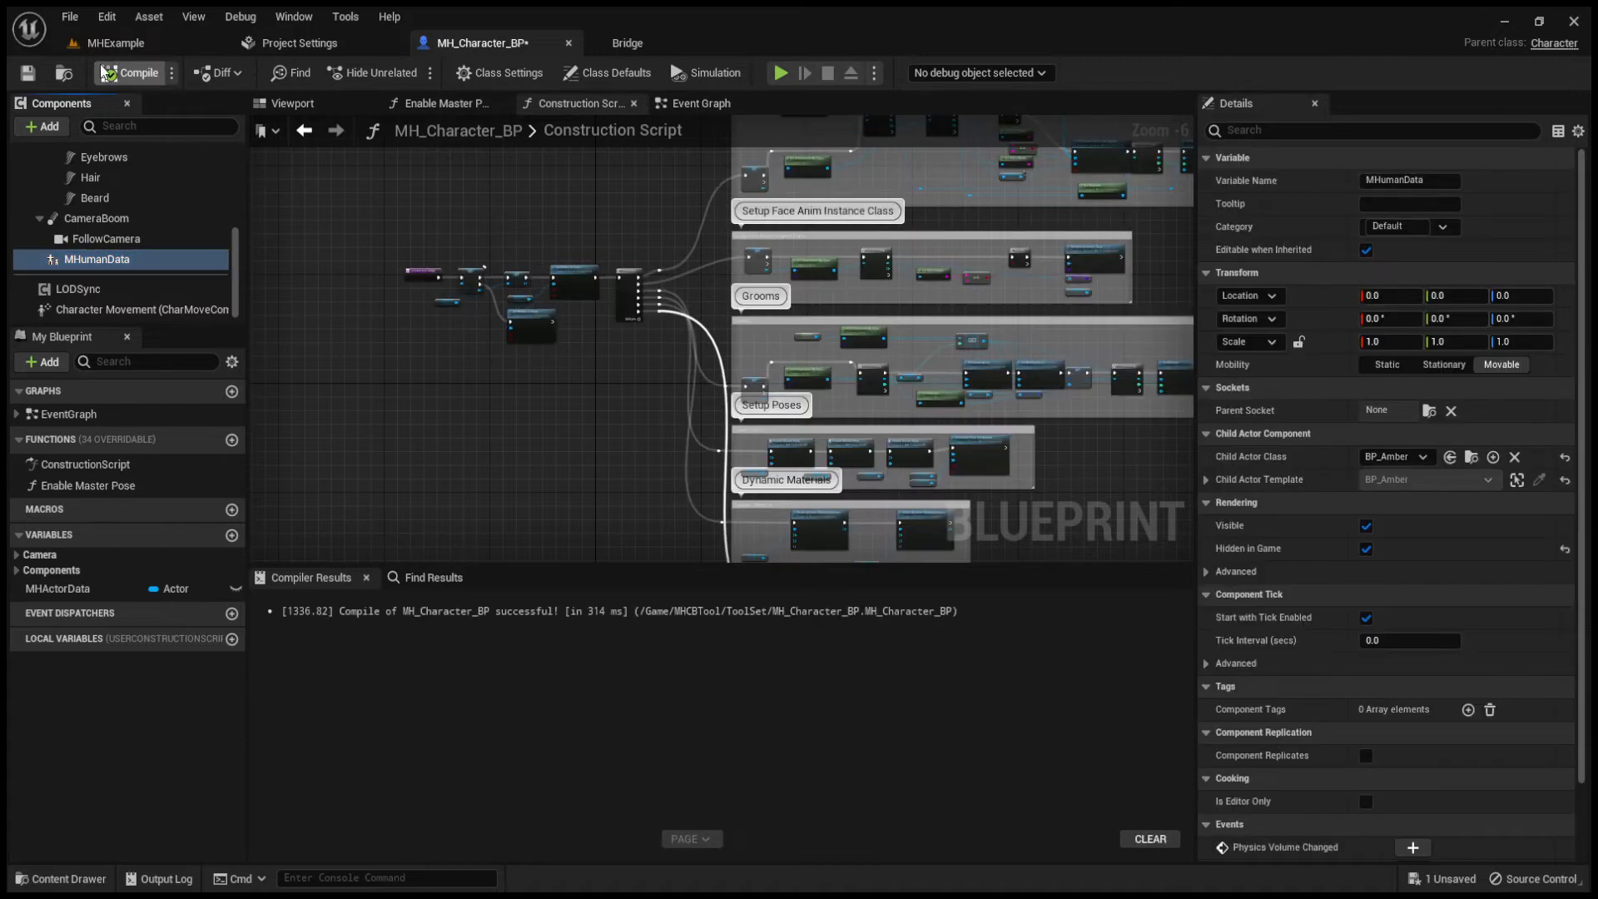
Play-test the MHExample level with the Amber character, running, jumping and turning across the playground, and end the session
left_click(104, 42)
left_click(373, 73)
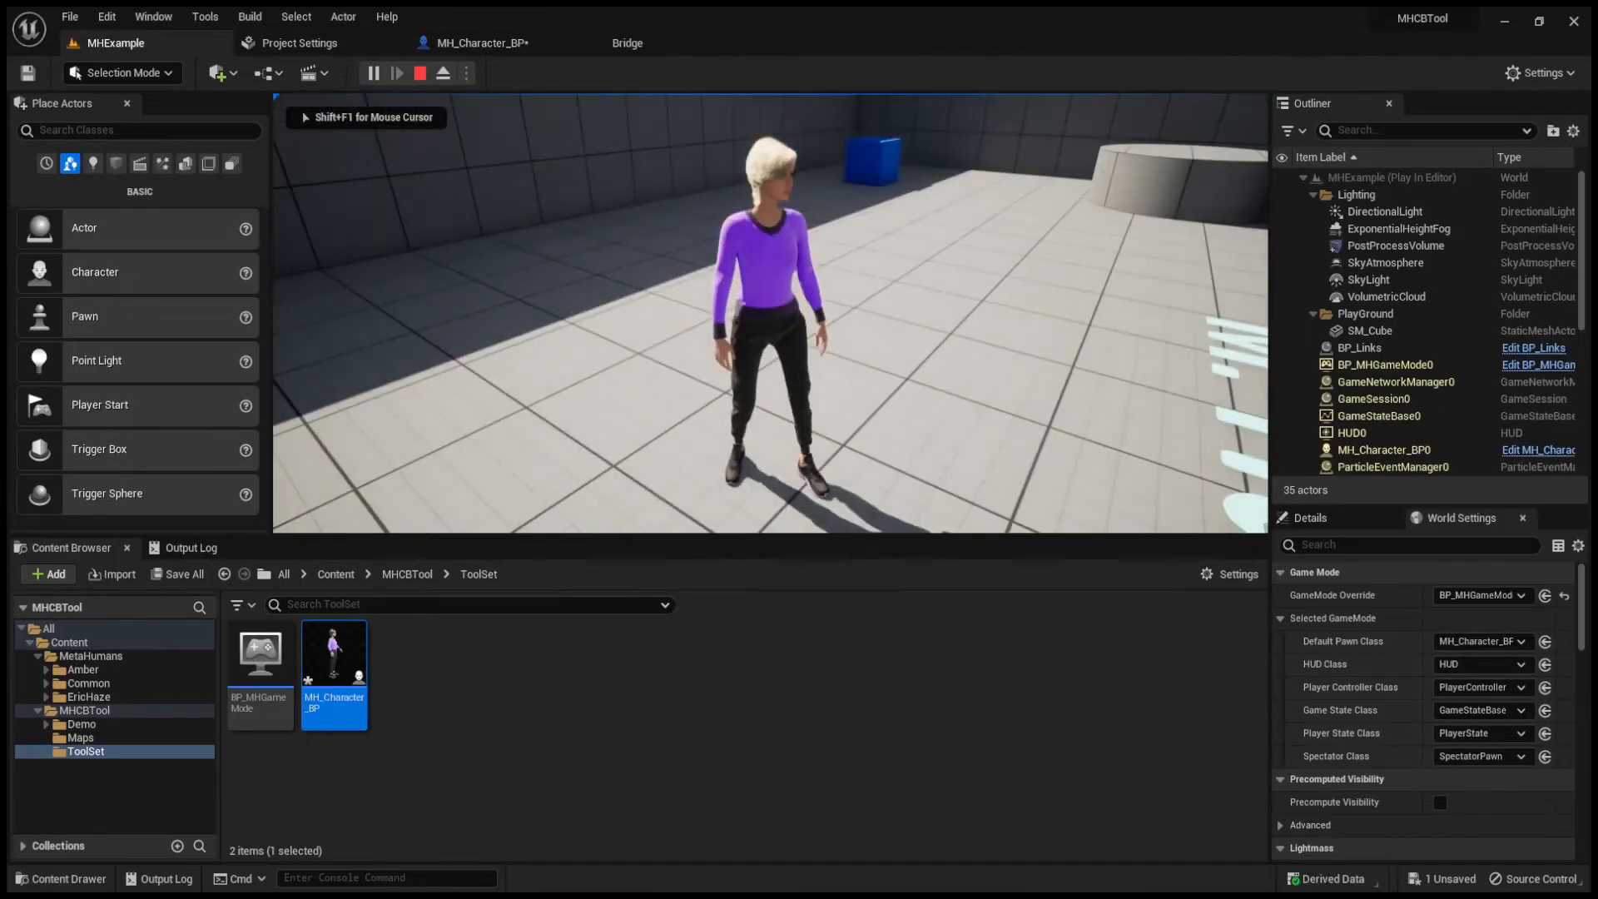
key("w")
key("space")
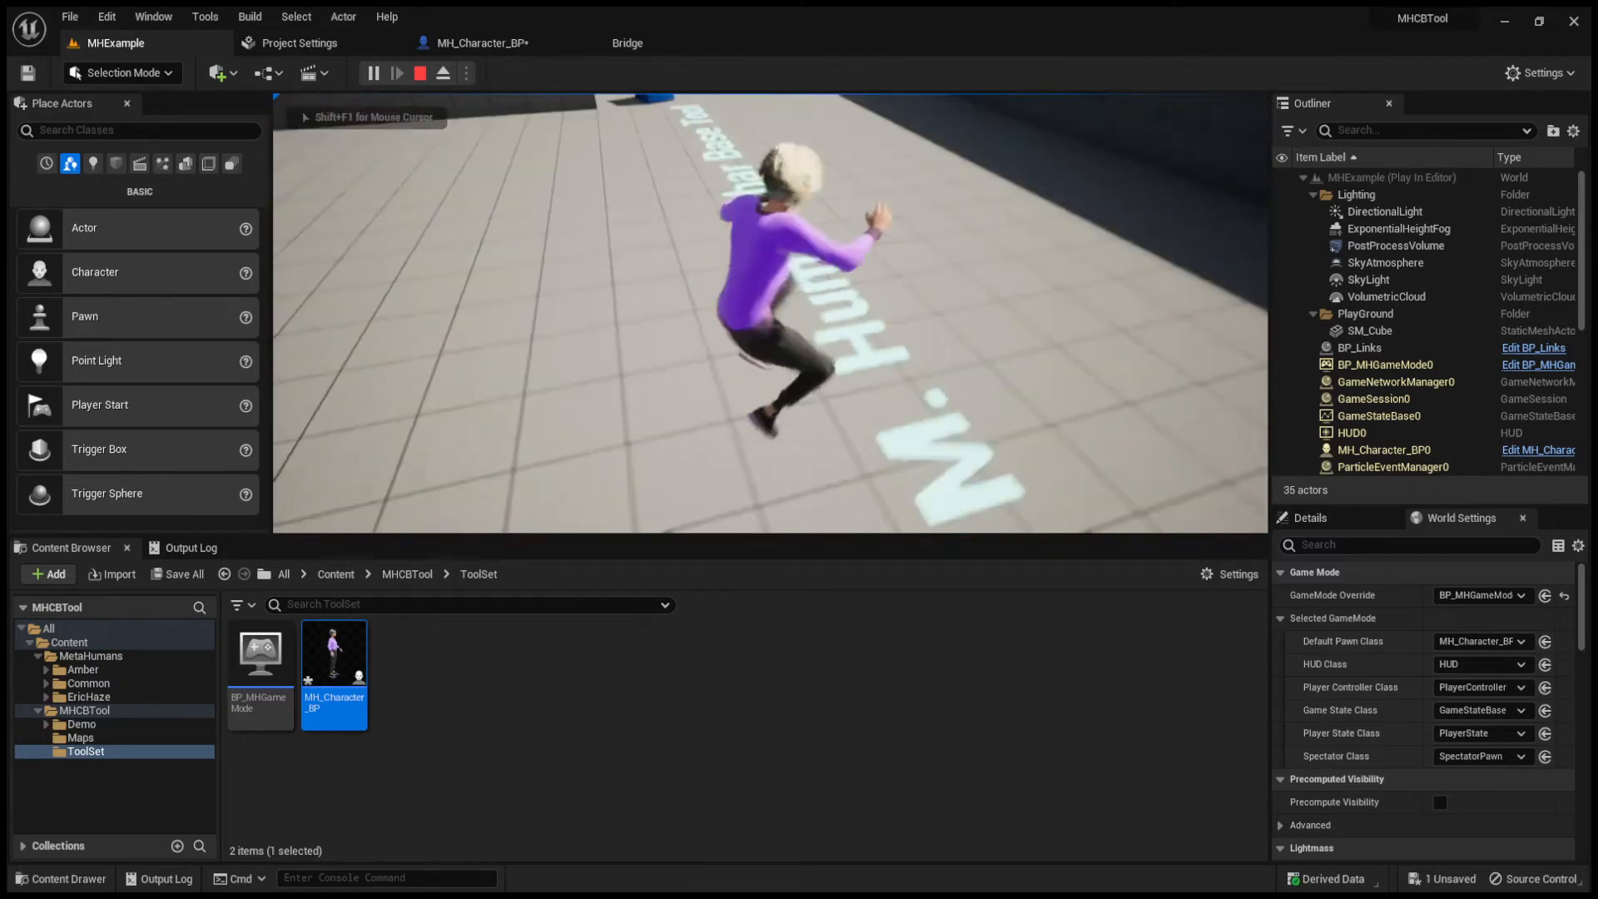
key("a")
key("d")
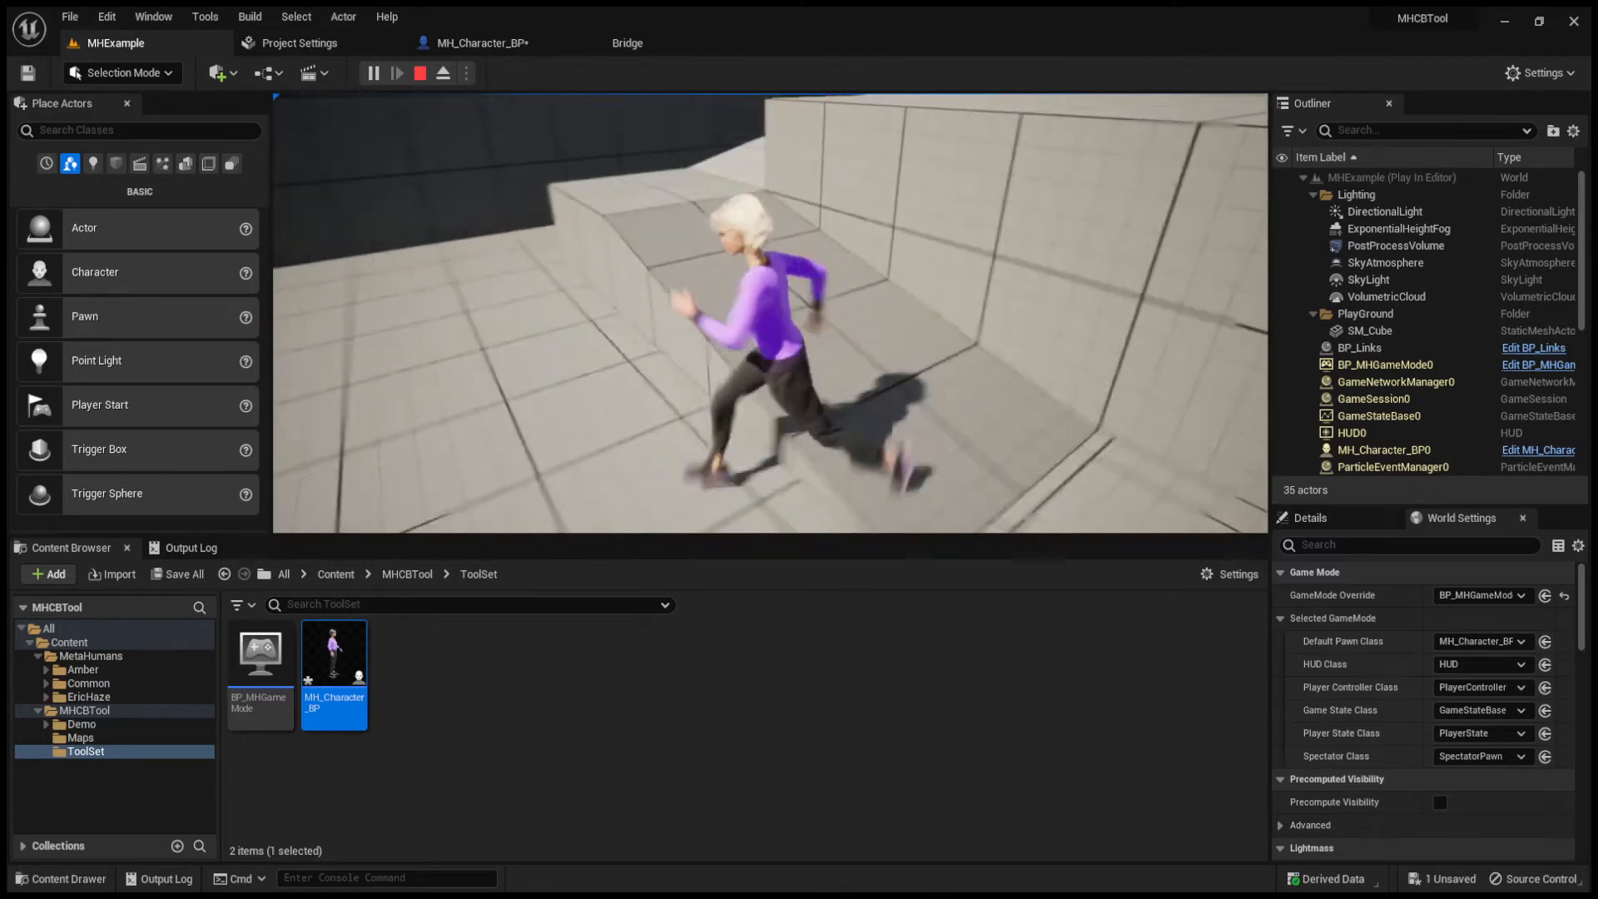
key("w")
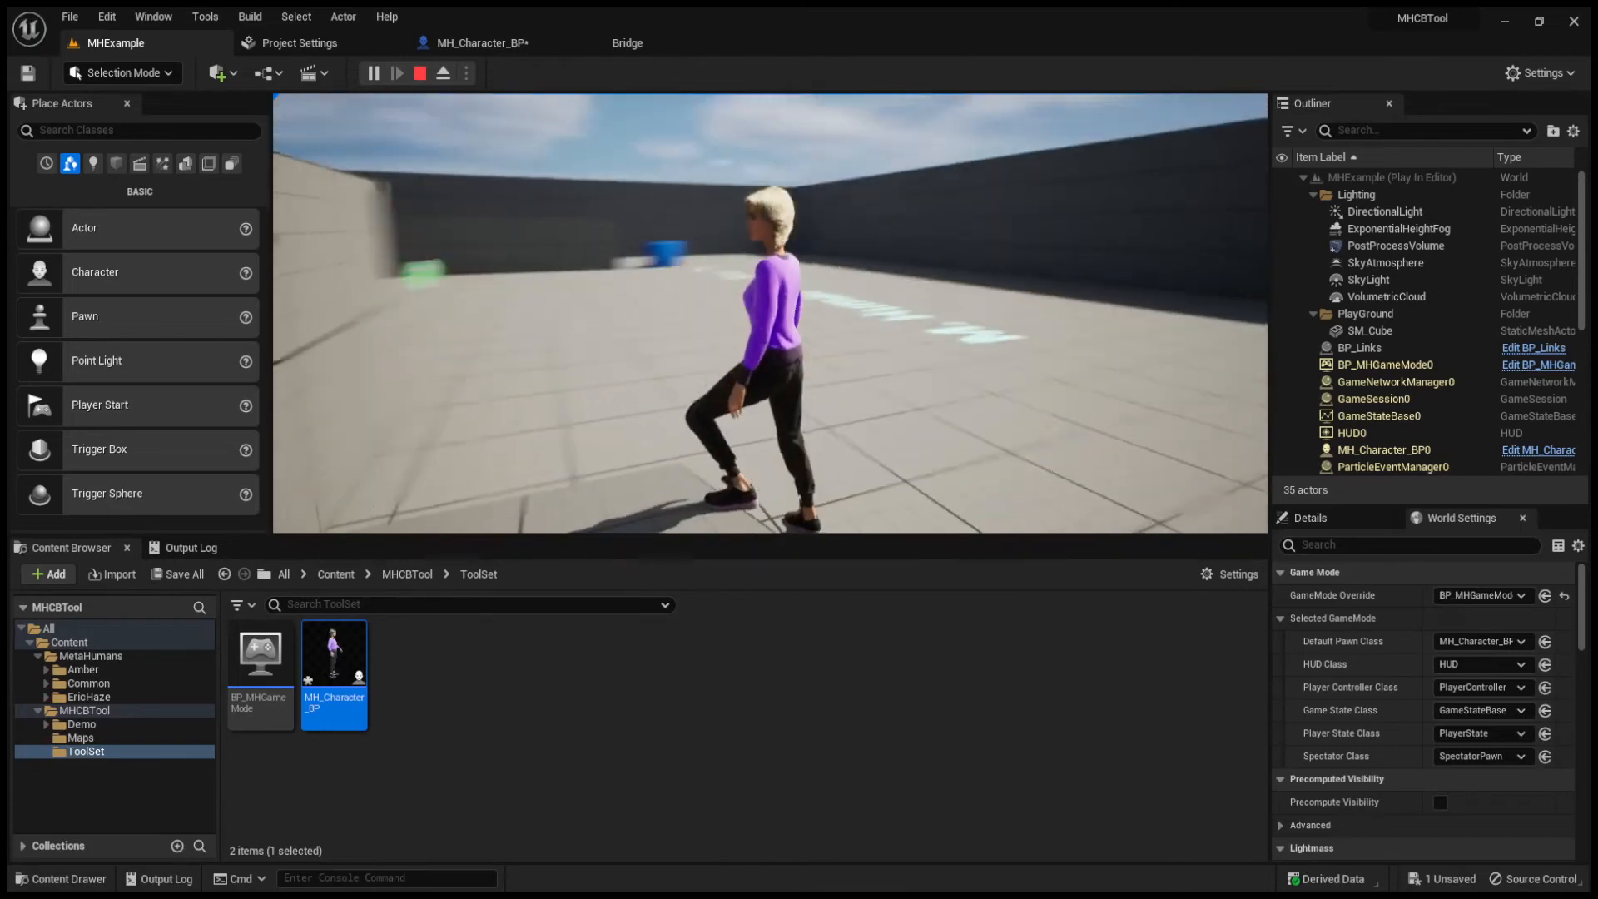
key("w")
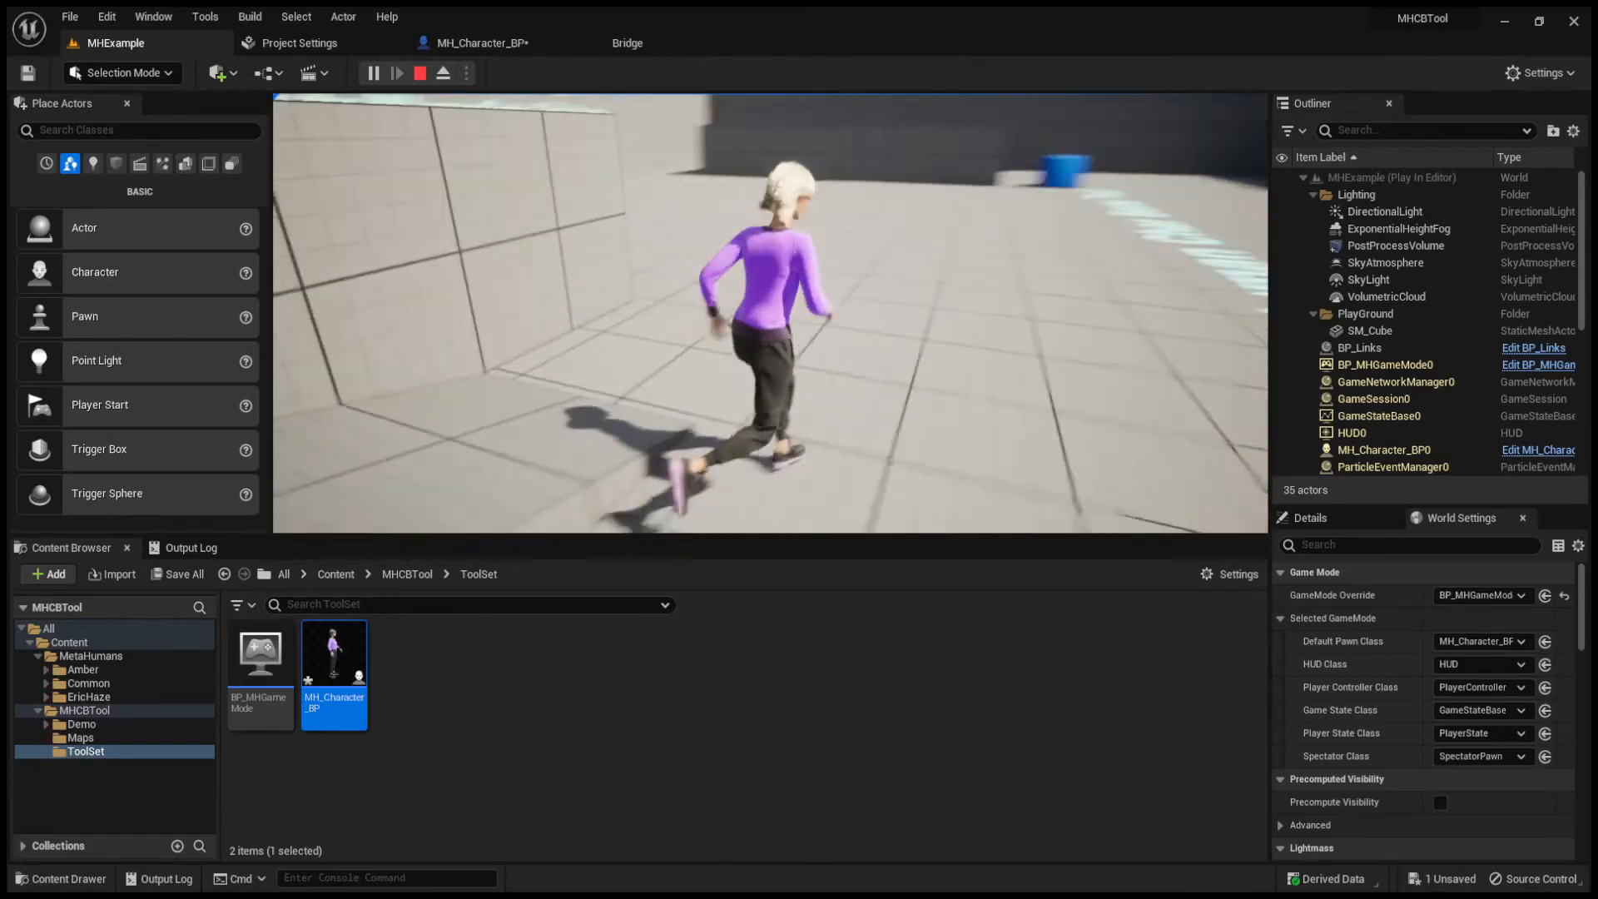
key("s")
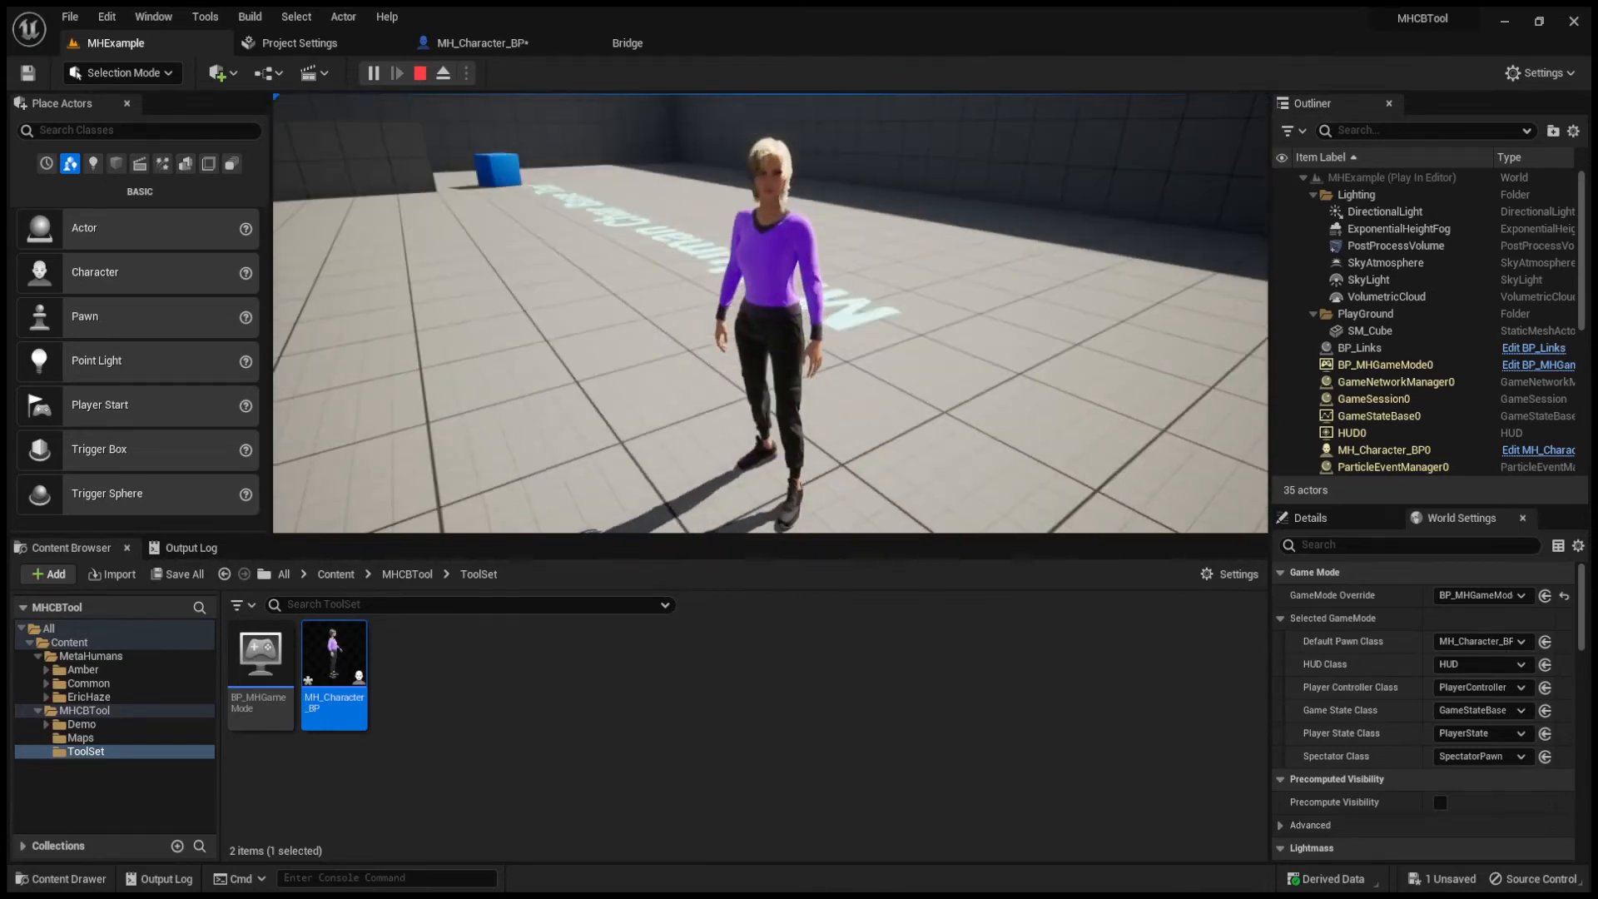
key("w")
key("s")
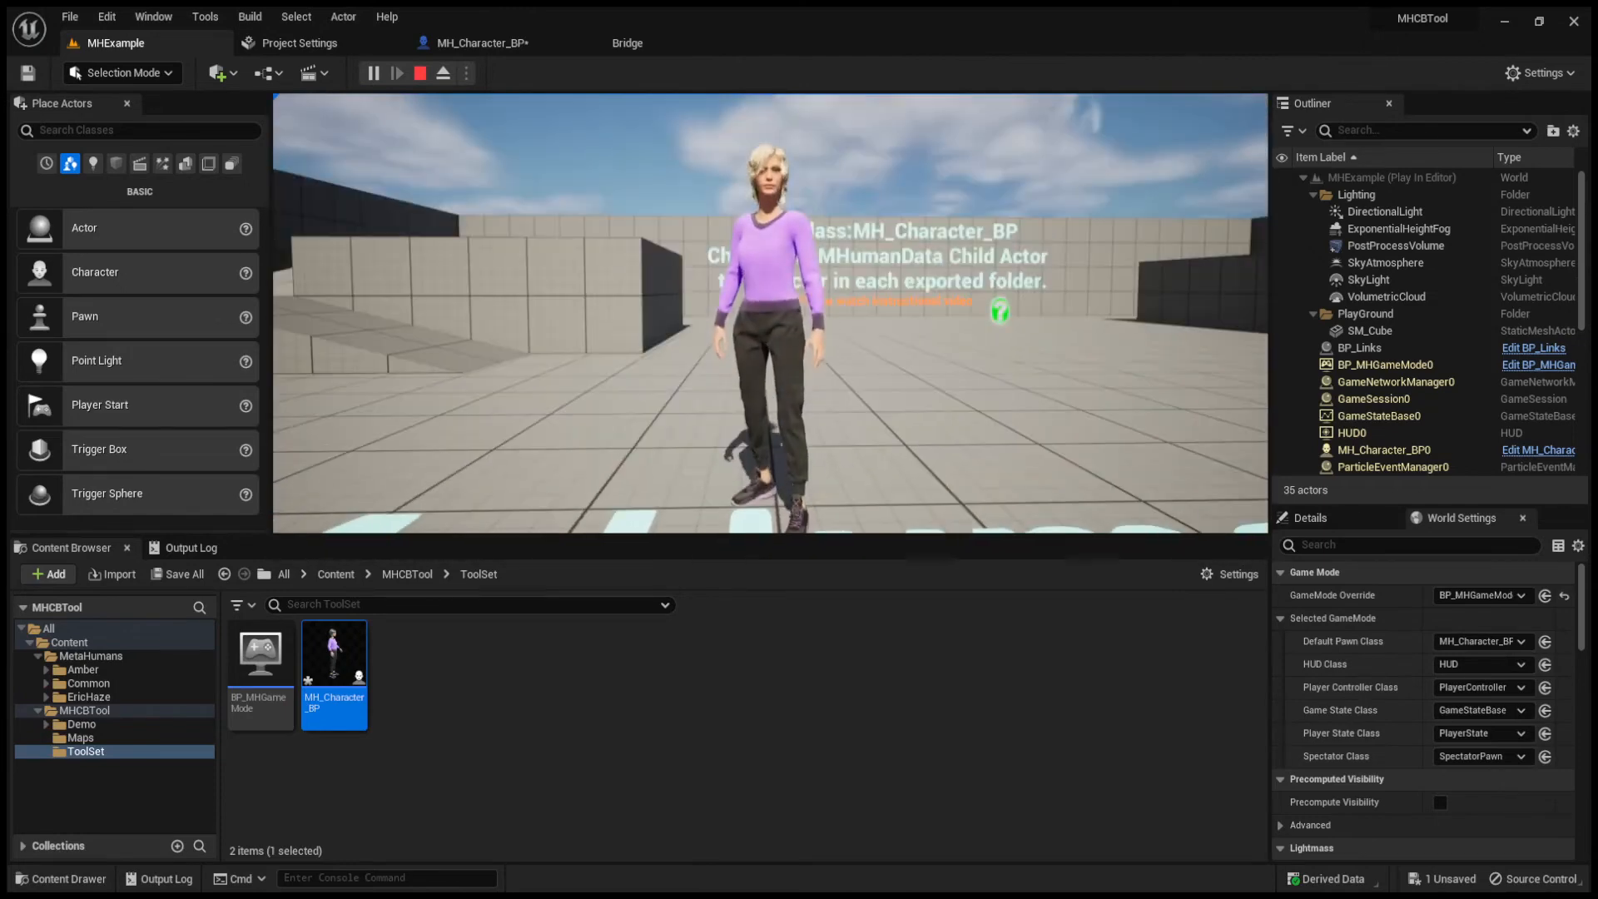
key("Escape")
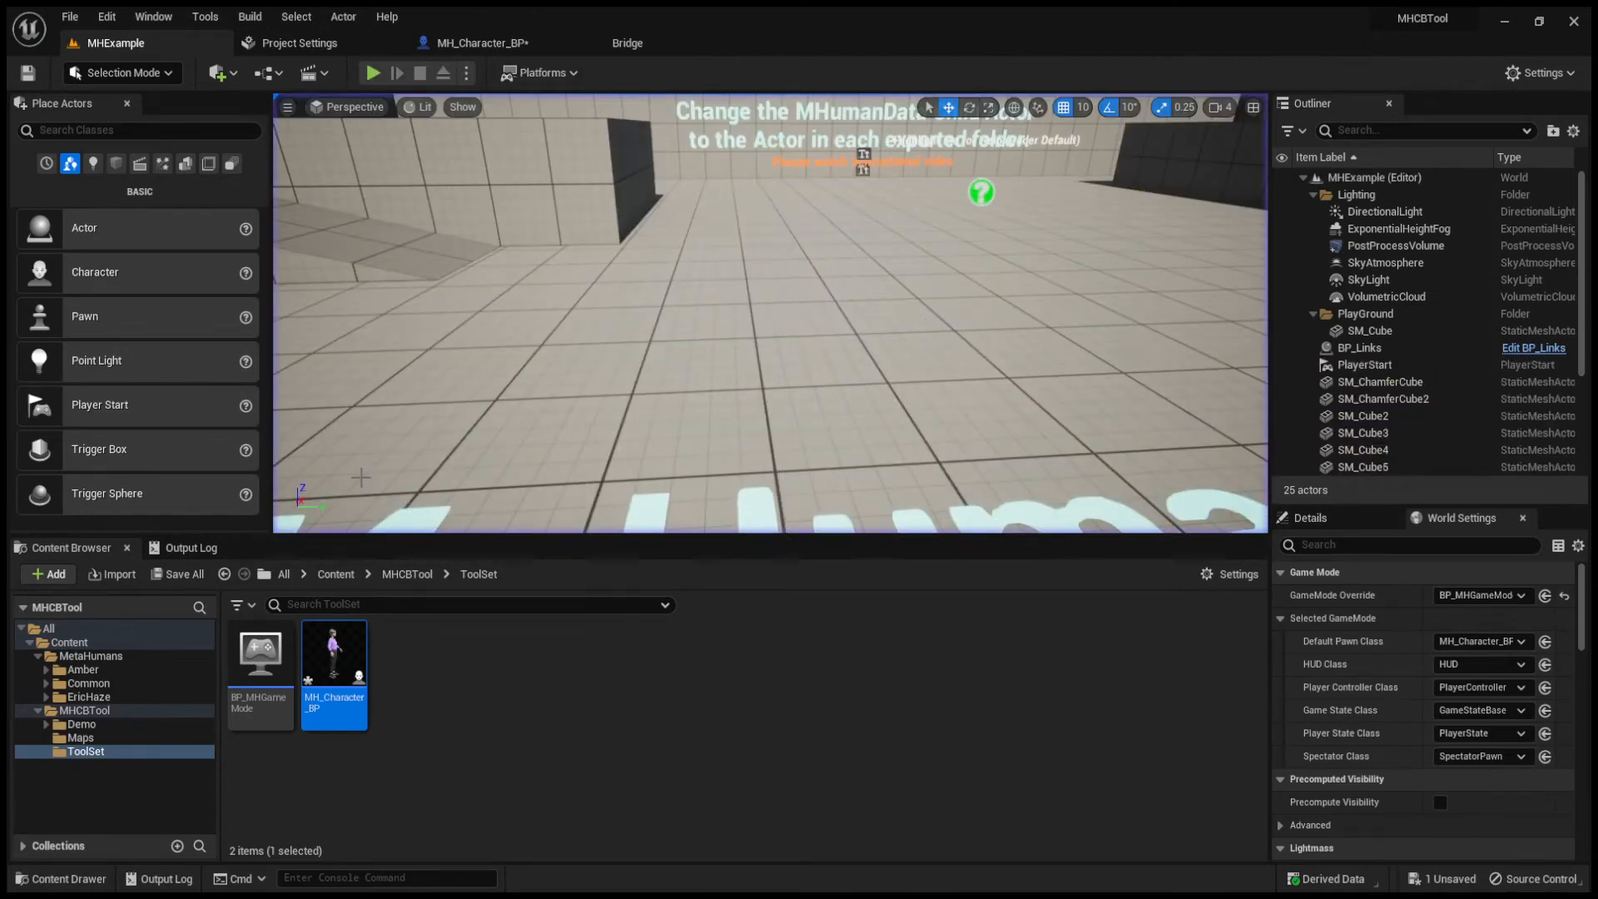
Switch MHumanData's Child Actor Class to BP_EricHaze in MH_Character_BP, and play-test MHExample by moving that character in all directions
left_click(506, 45)
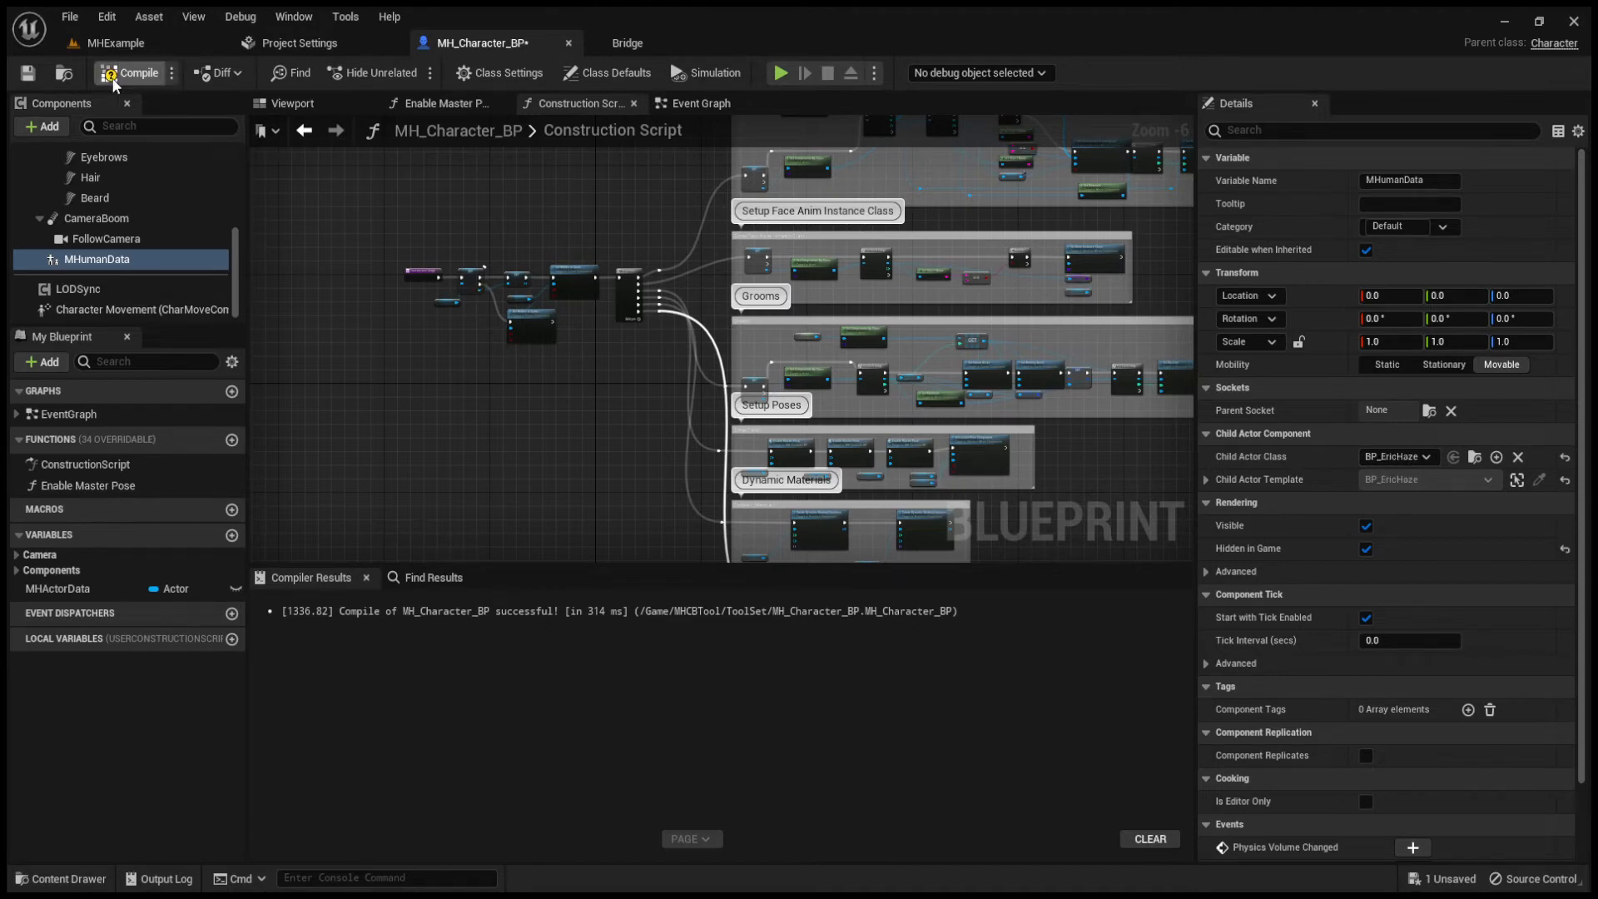
left_click(144, 50)
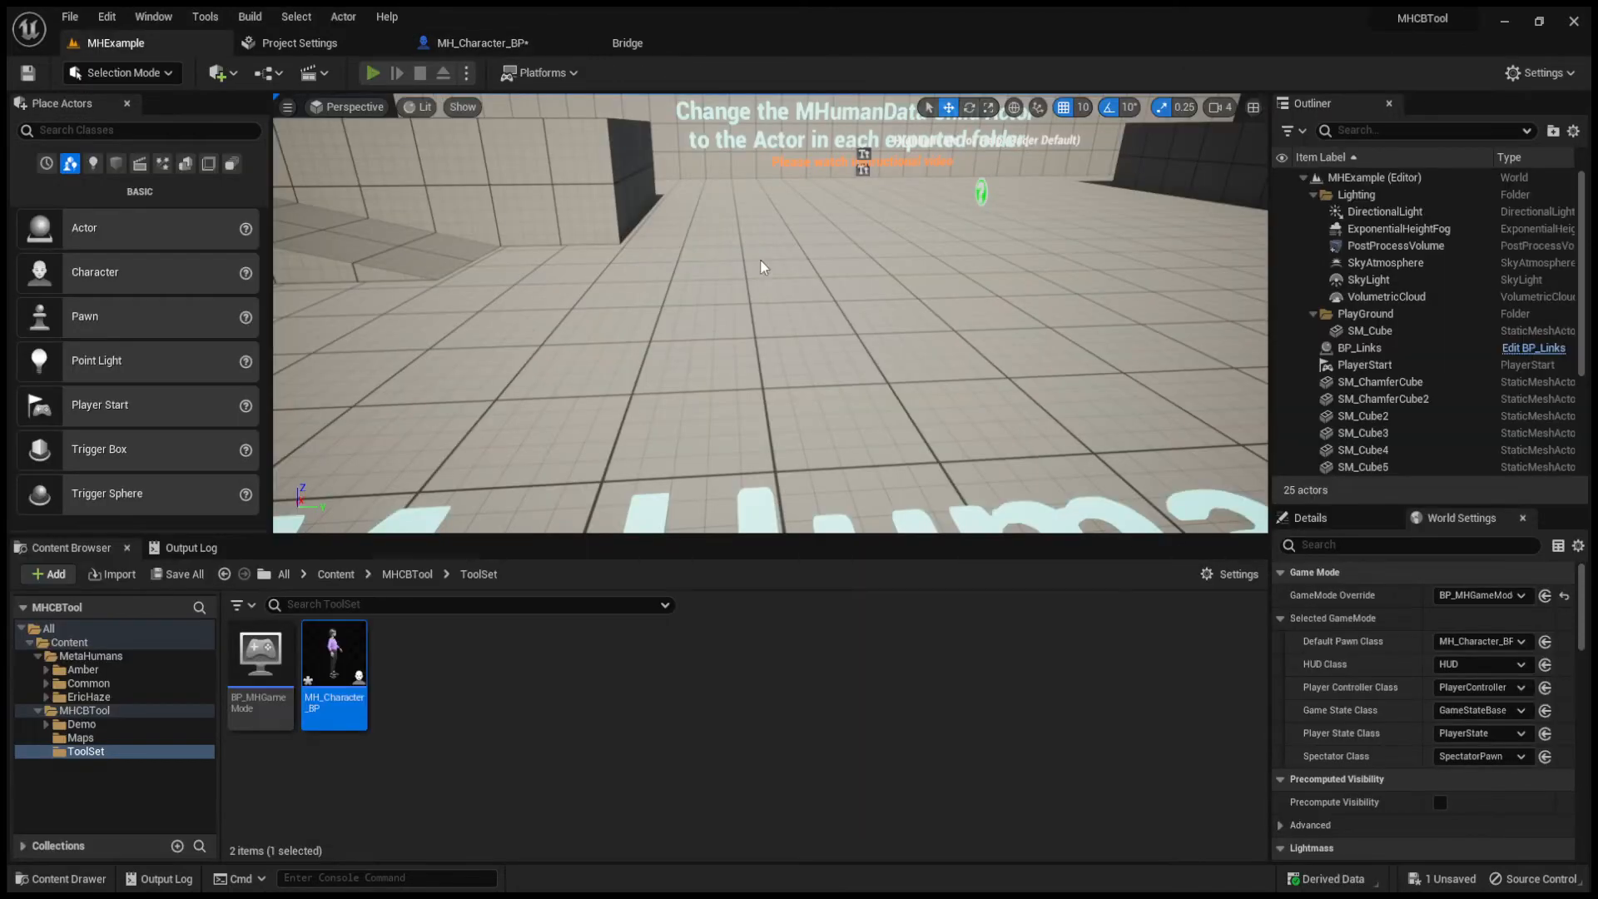
key("alt+p")
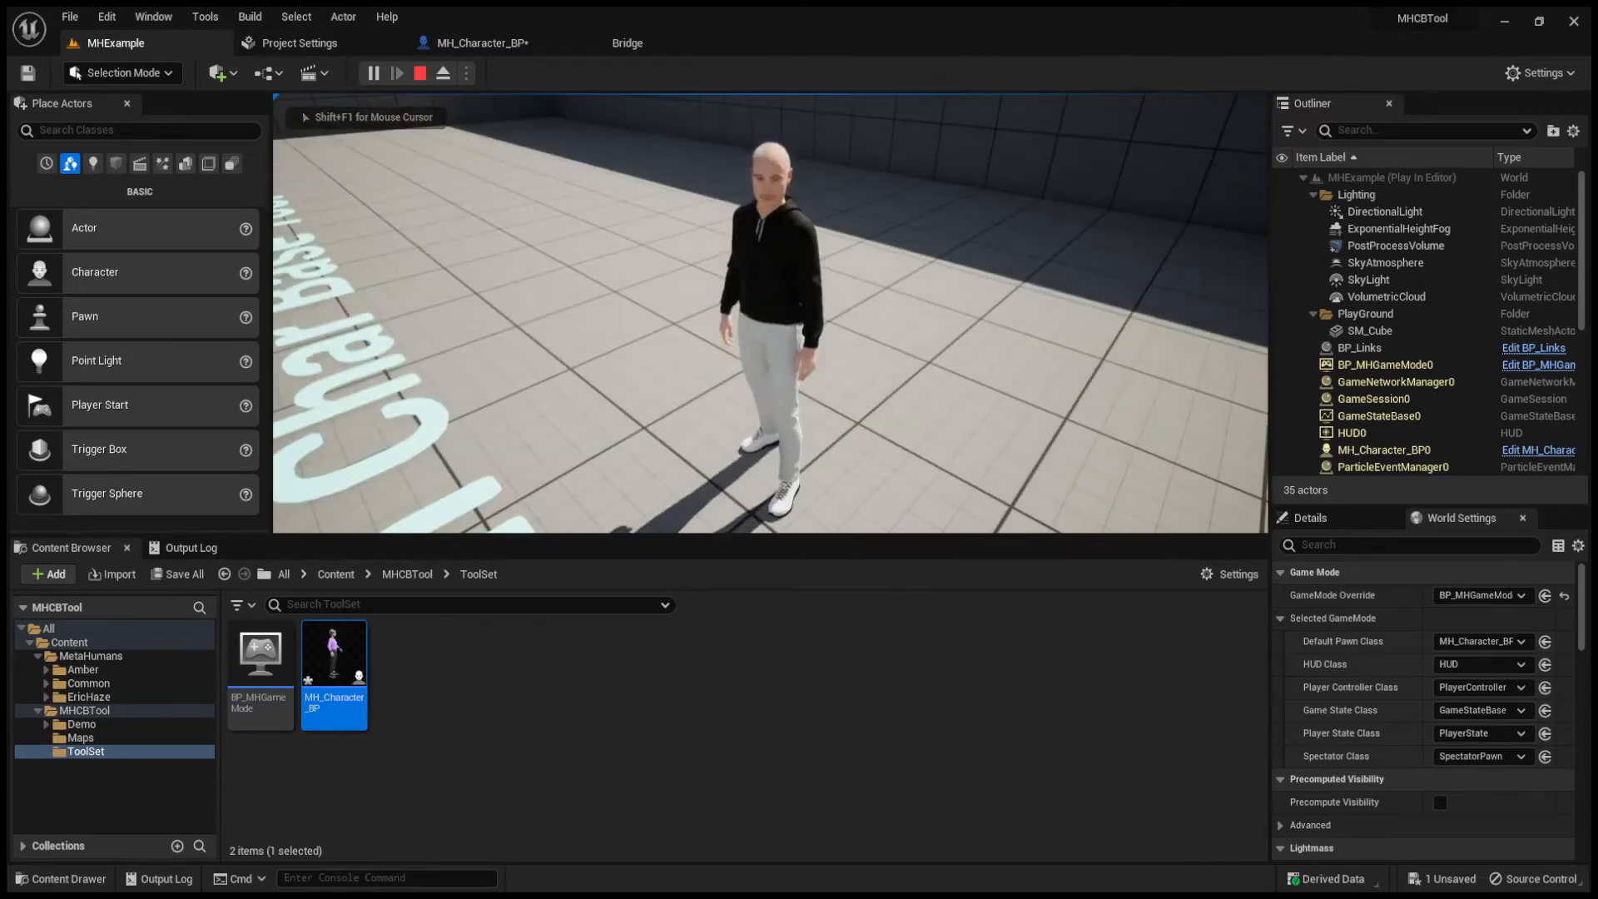
key("w")
key("s")
key("a")
key("d")
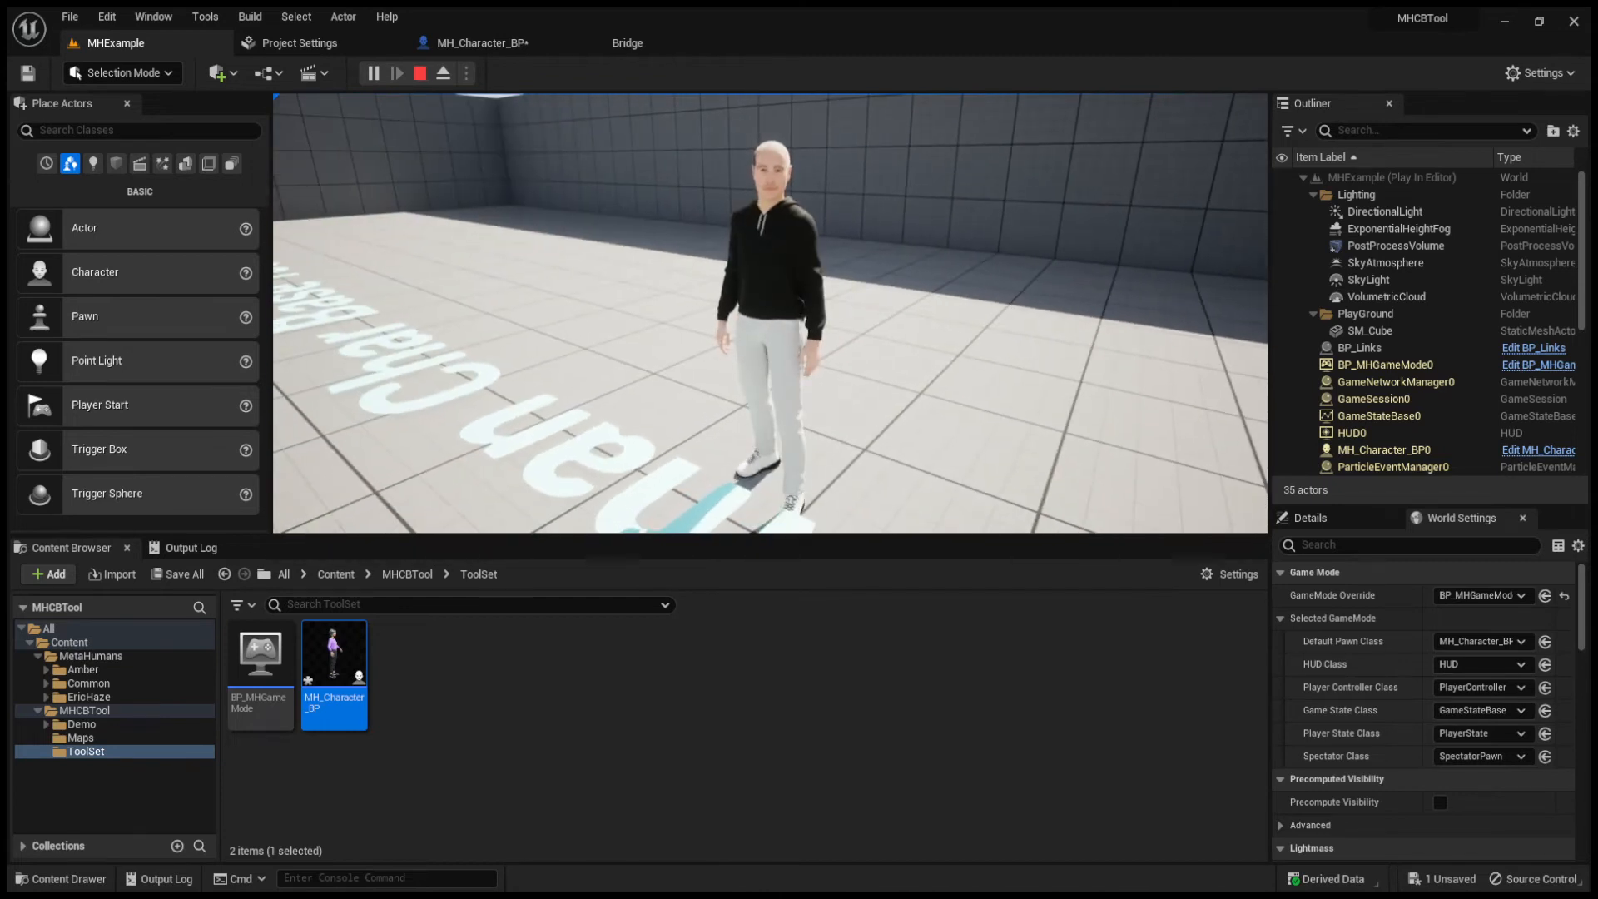
key("Escape")
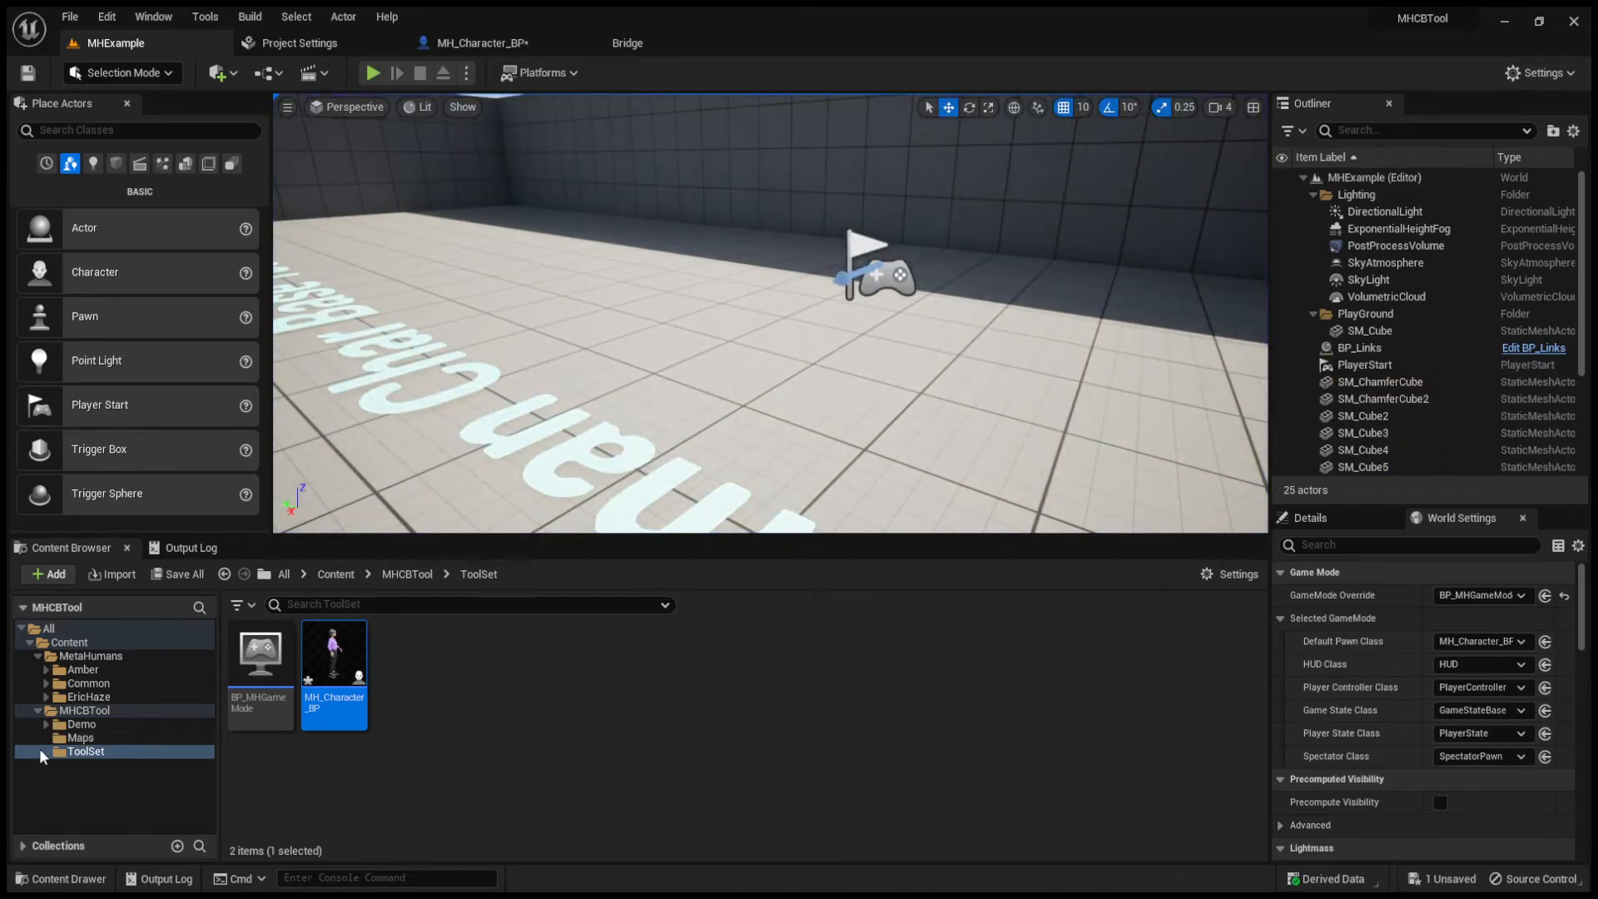
Examine the project's MHCBTool and MetaHumans content folders, including the Common subfolder of MetaHumans
left_click(86, 712)
left_click(85, 751)
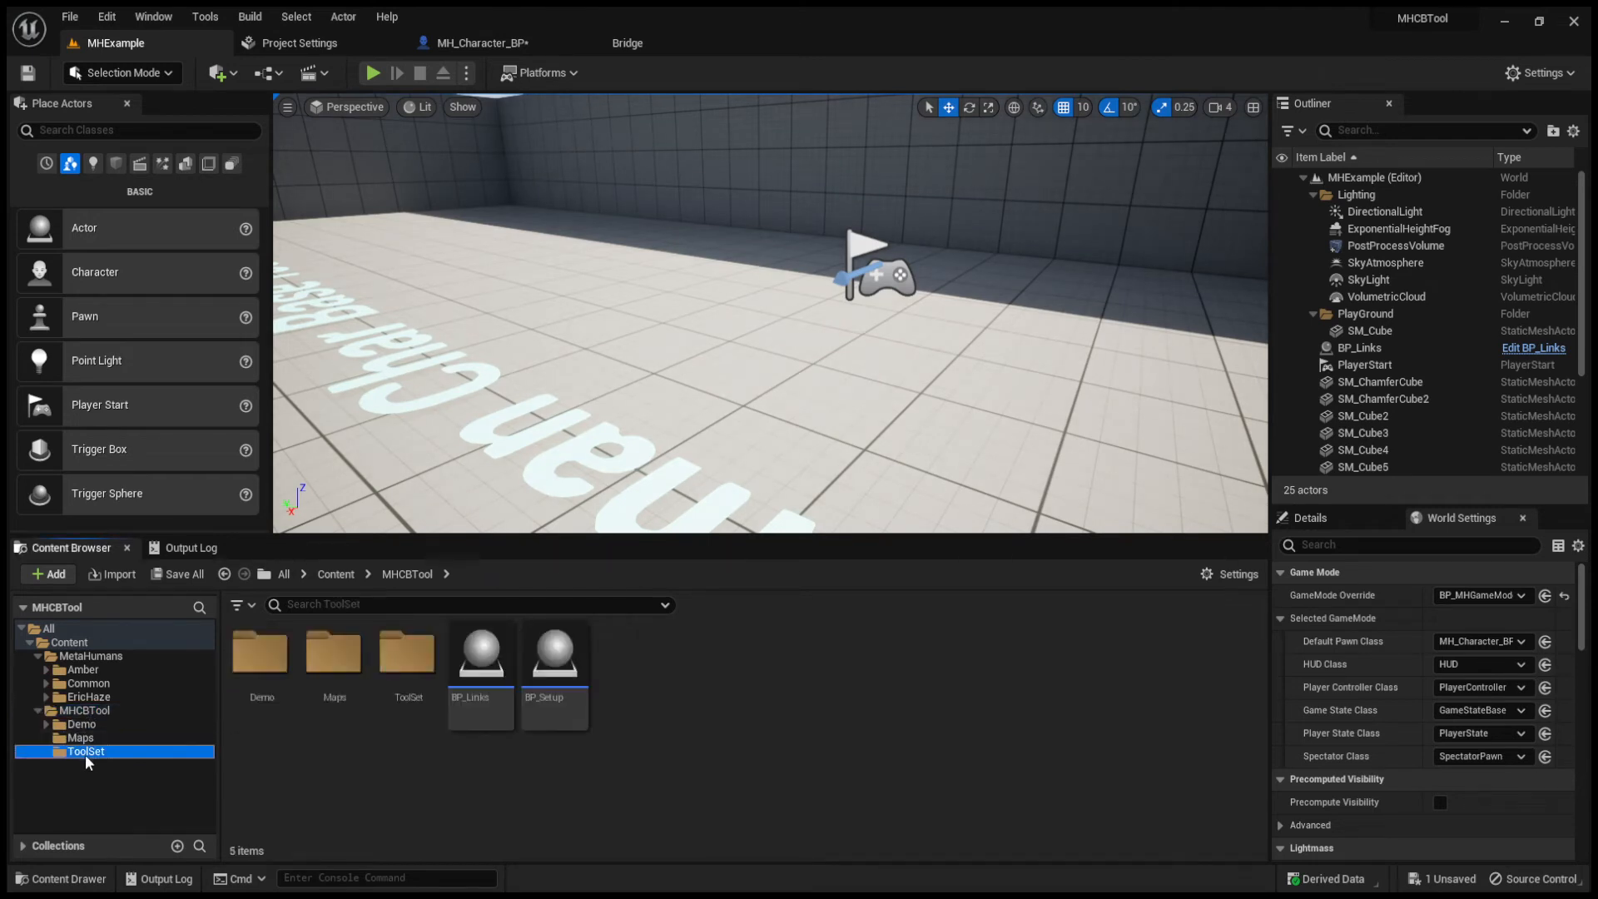
left_click(83, 697)
left_click(89, 656)
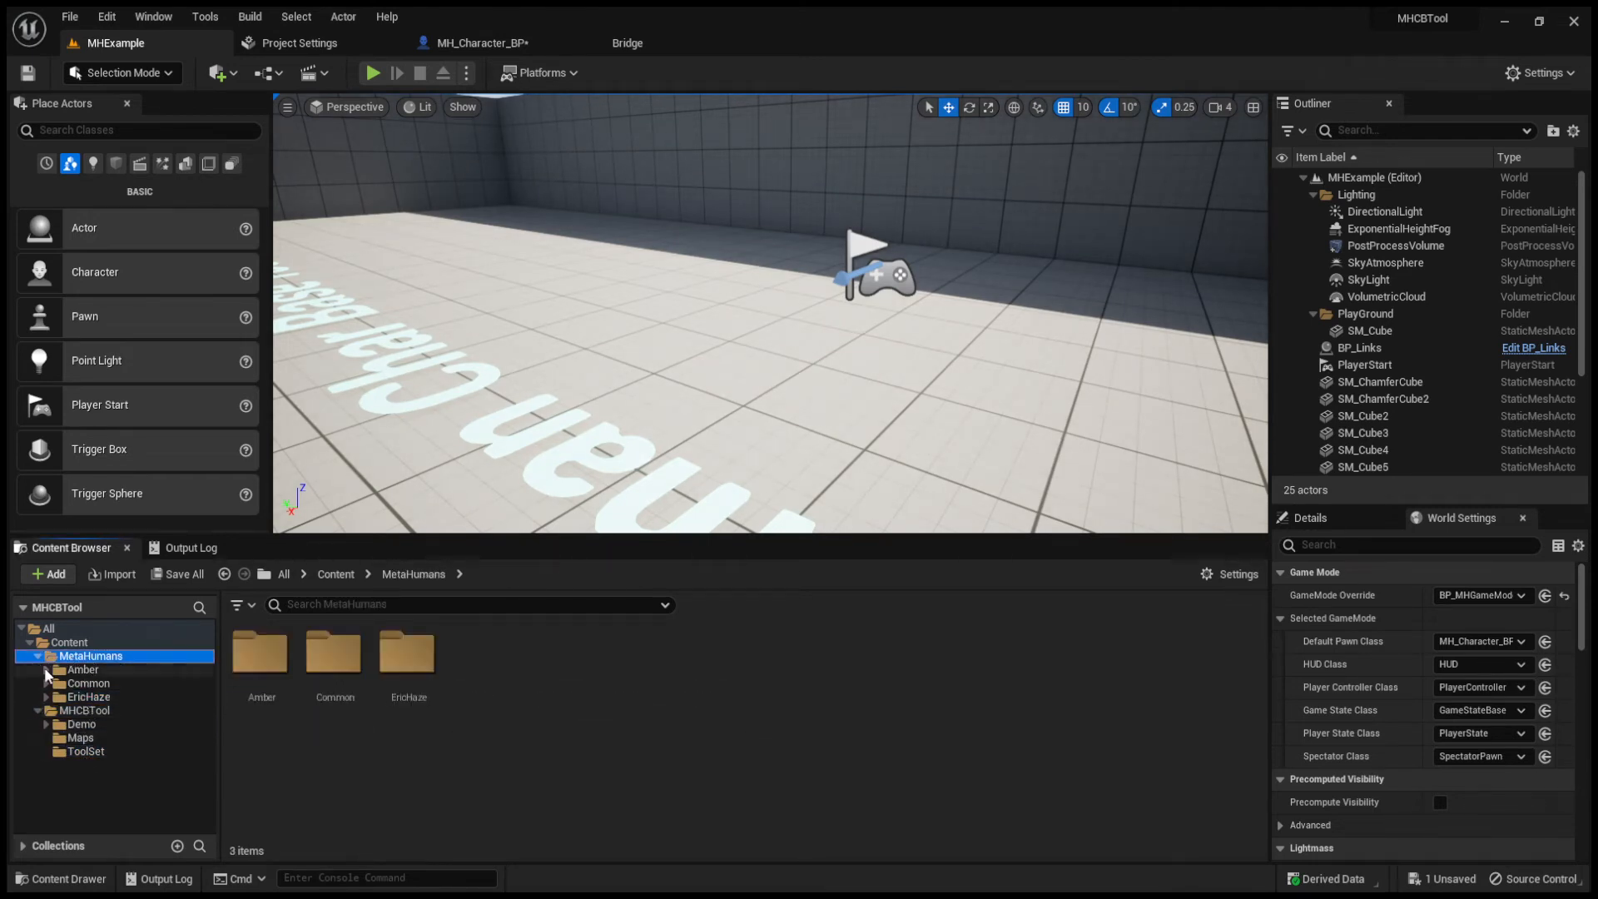
left_click(38, 657)
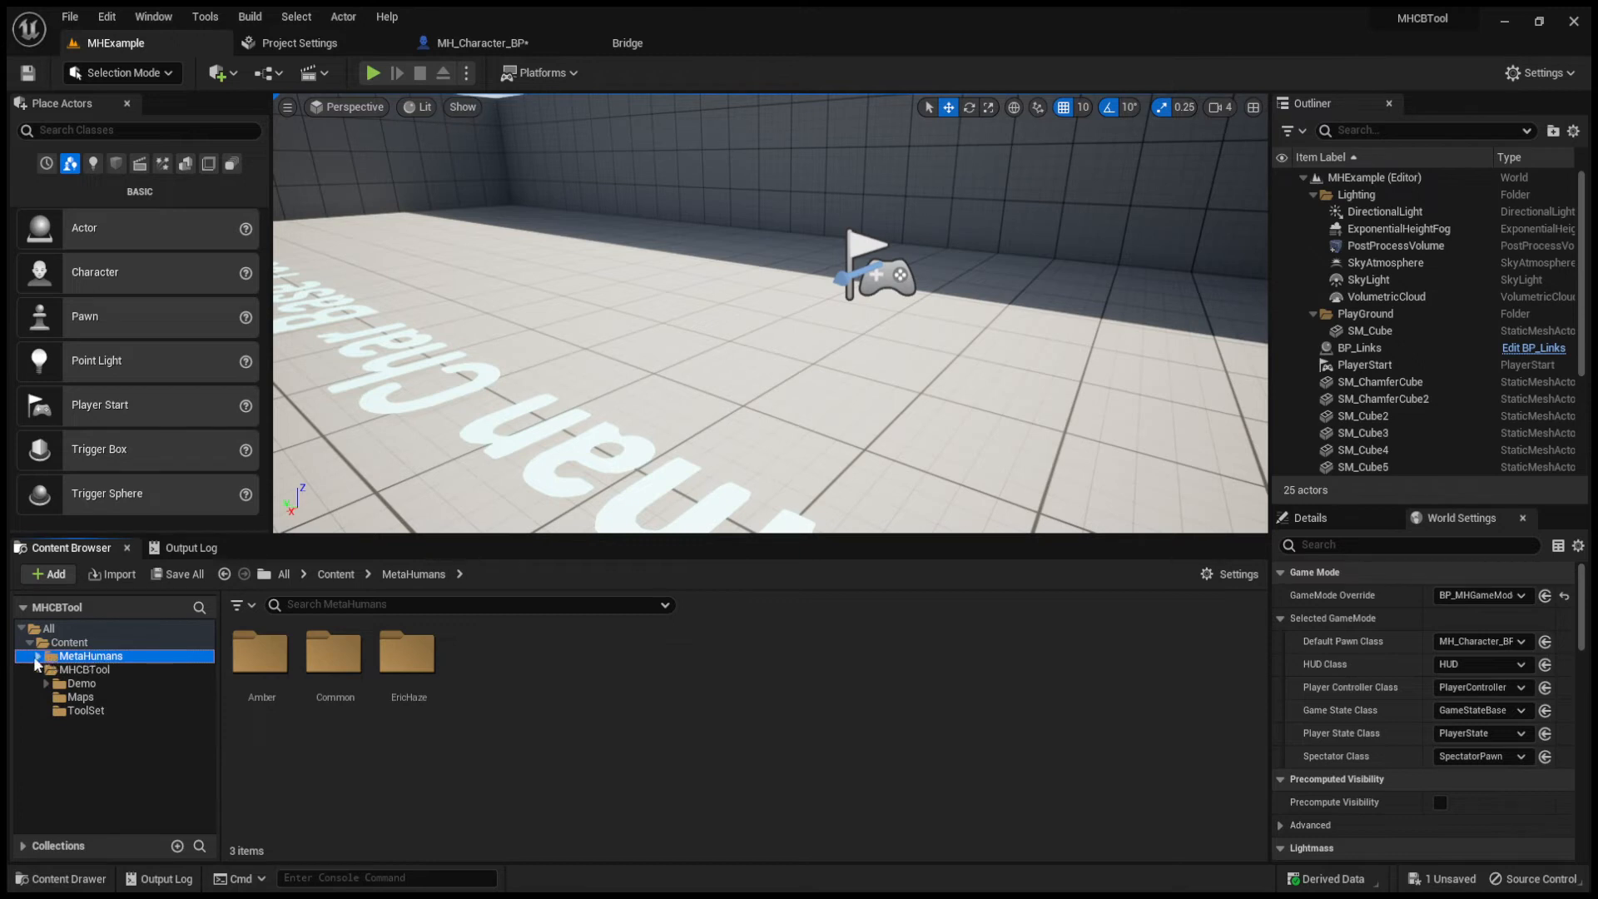
left_click(38, 658)
left_click(84, 683)
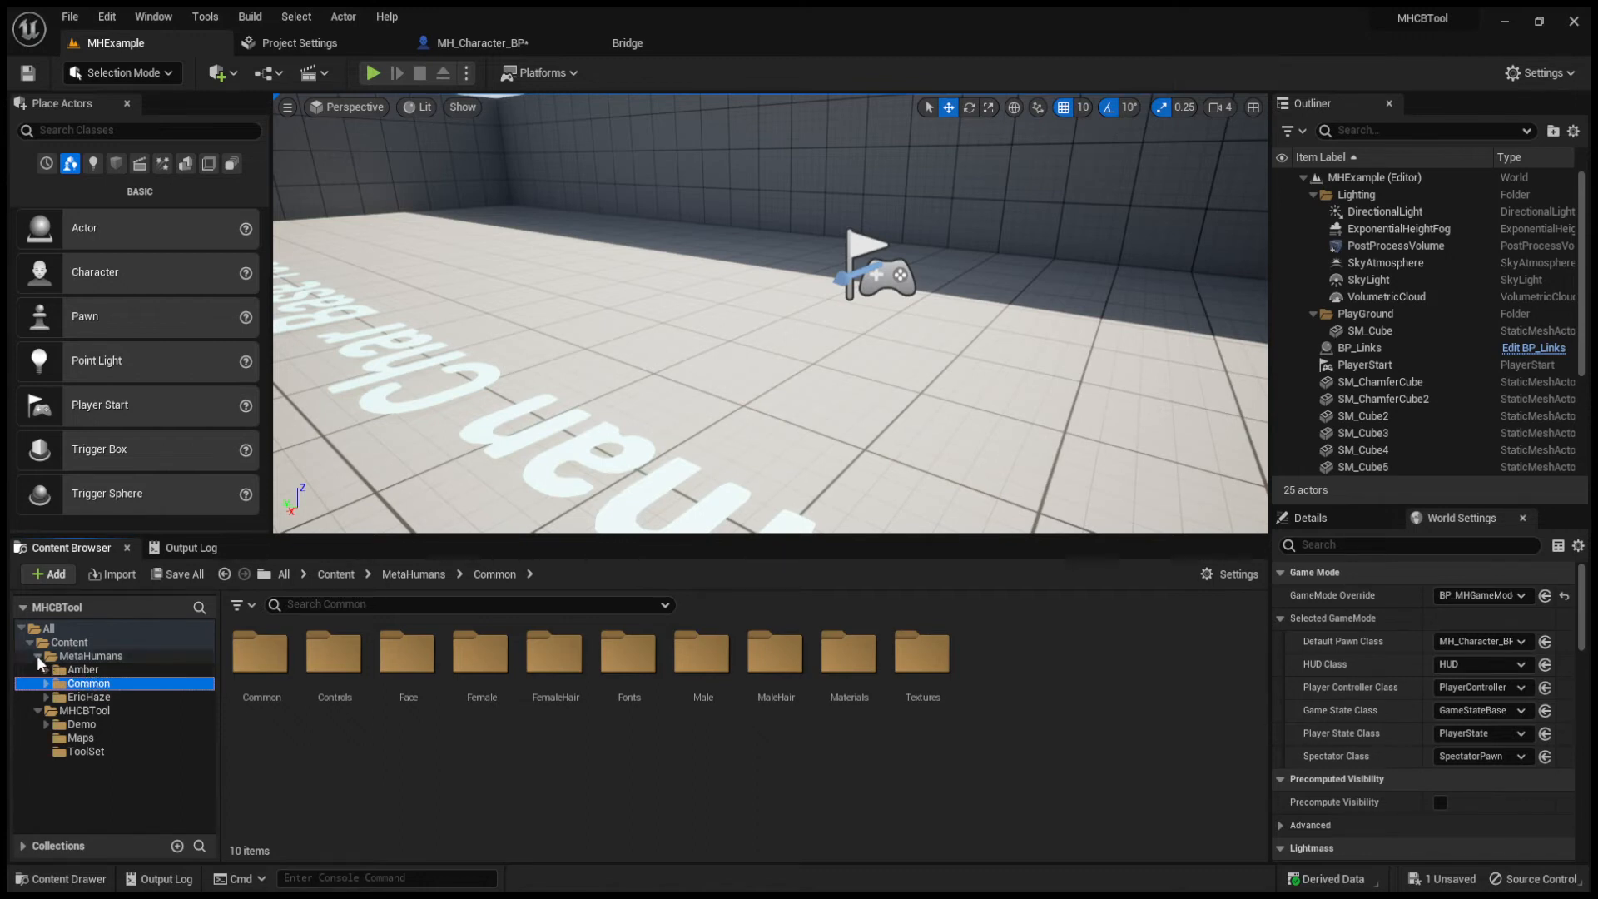
left_click(79, 657)
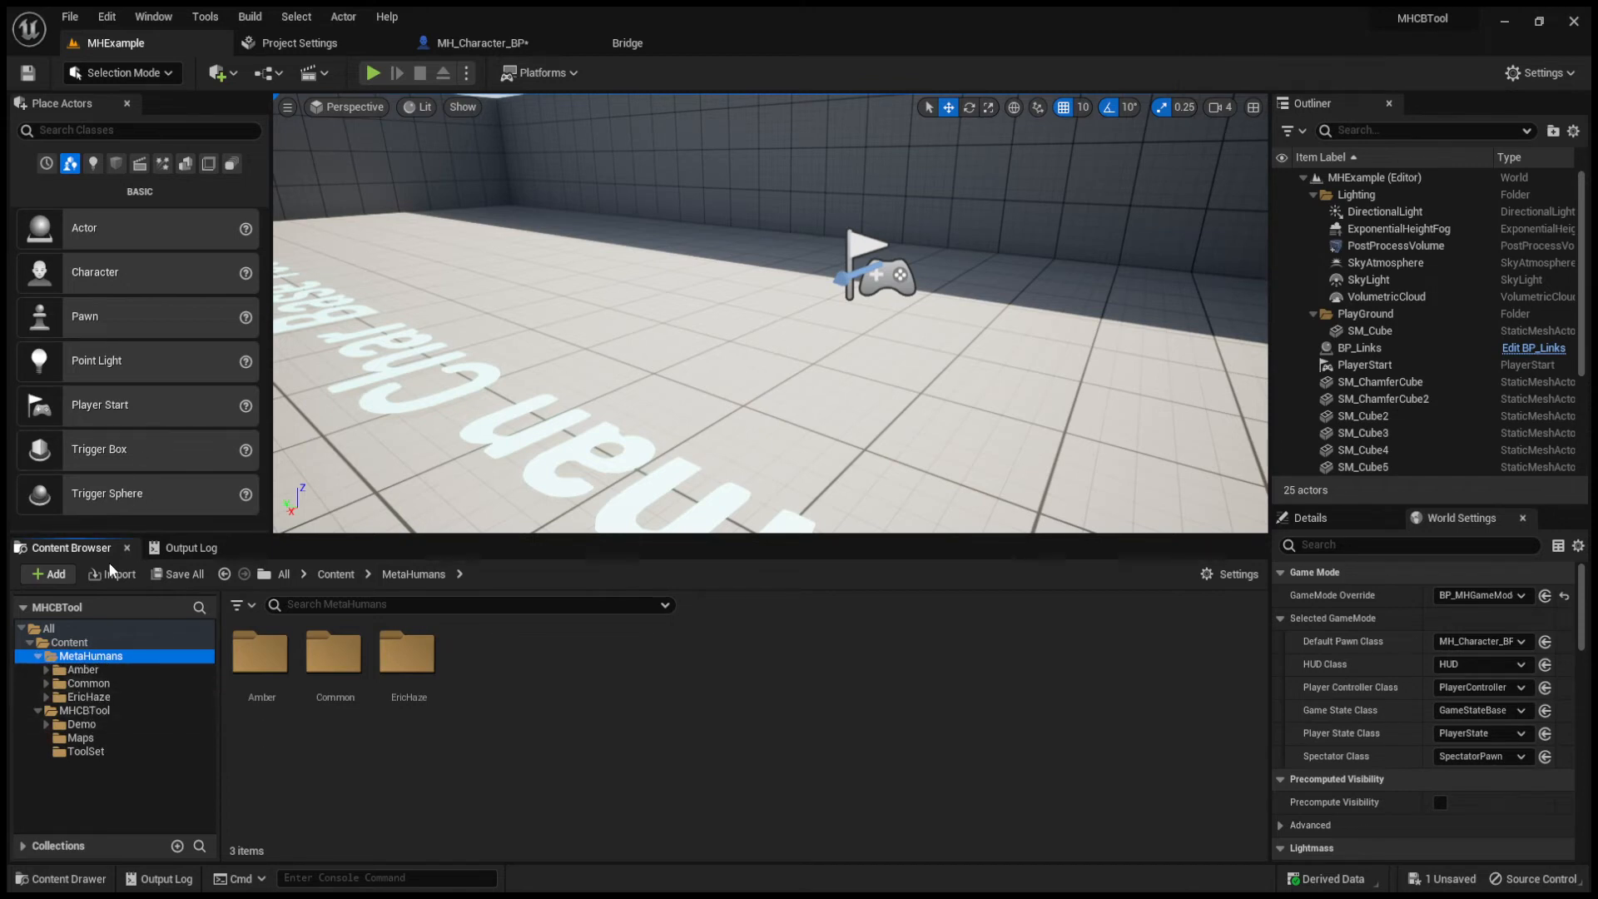
Add the downloaded Pia MetaHuman from Quixel Bridge to the project
left_click(634, 42)
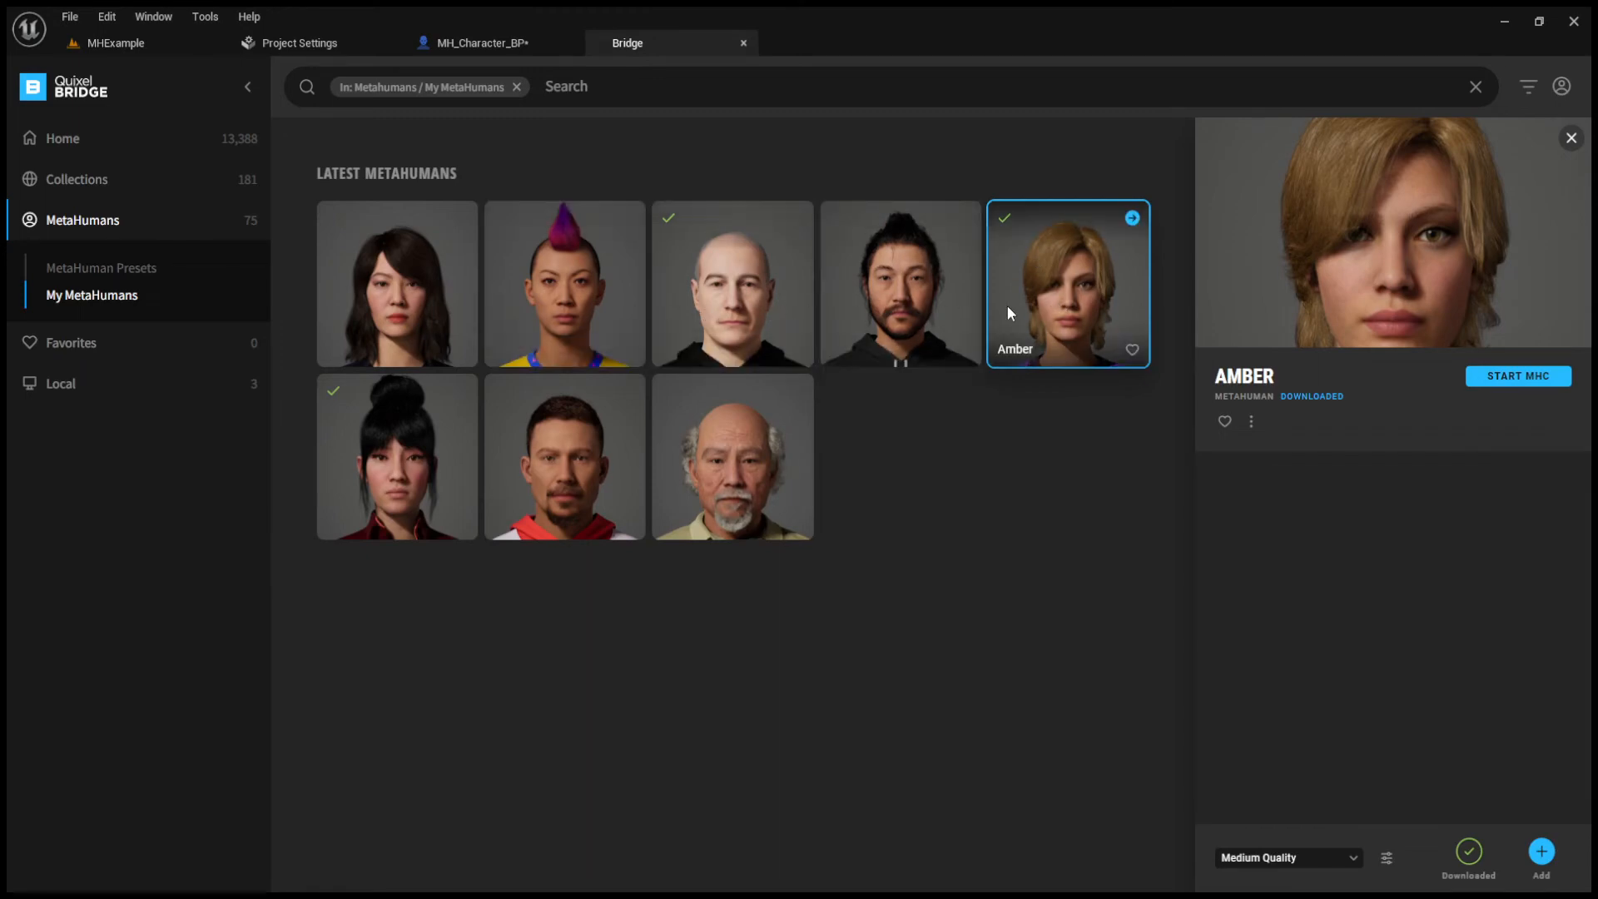
left_click(452, 445)
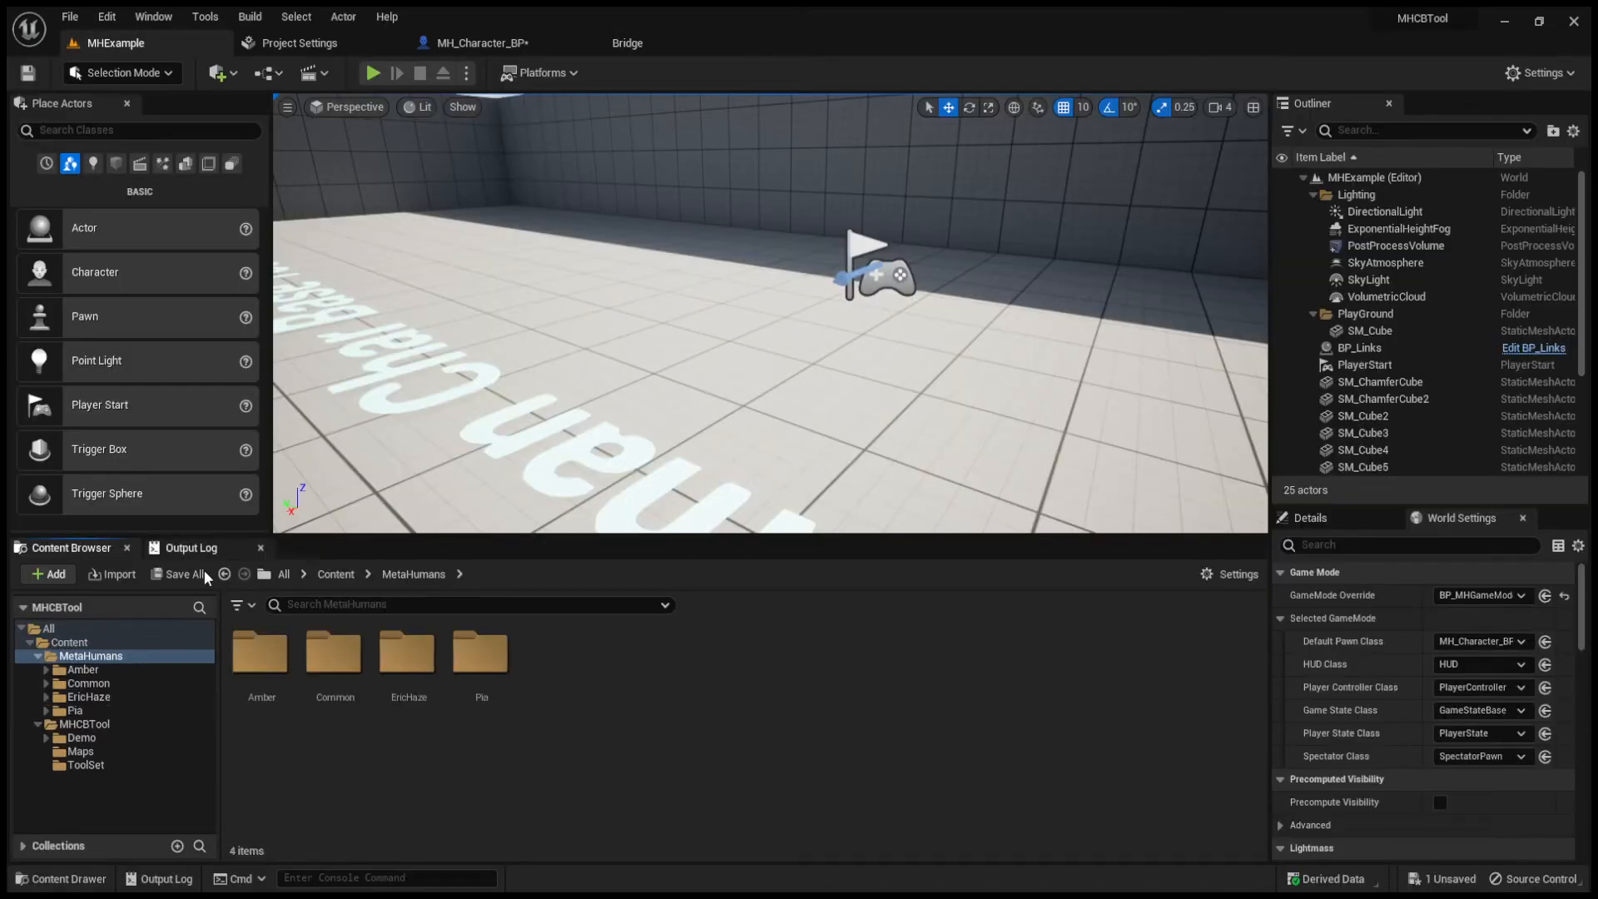
Open the BP_Pia blueprint from the MetaHumans/Pia folder, check its Event Graph and class settings, and close it
left_click(93, 707)
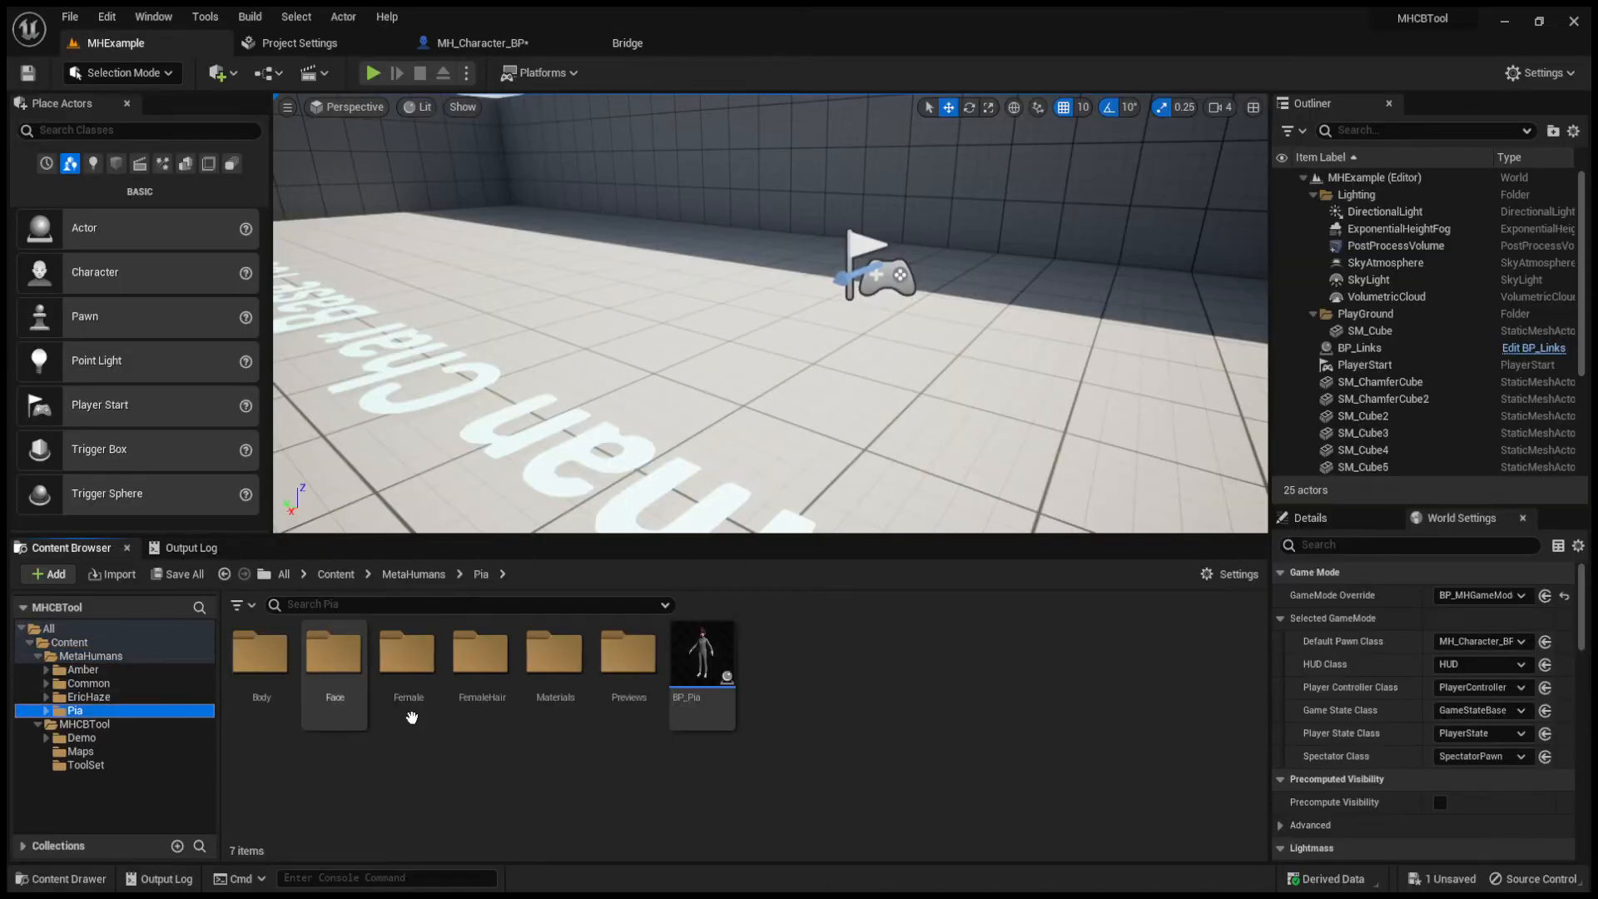
double_click(702, 658)
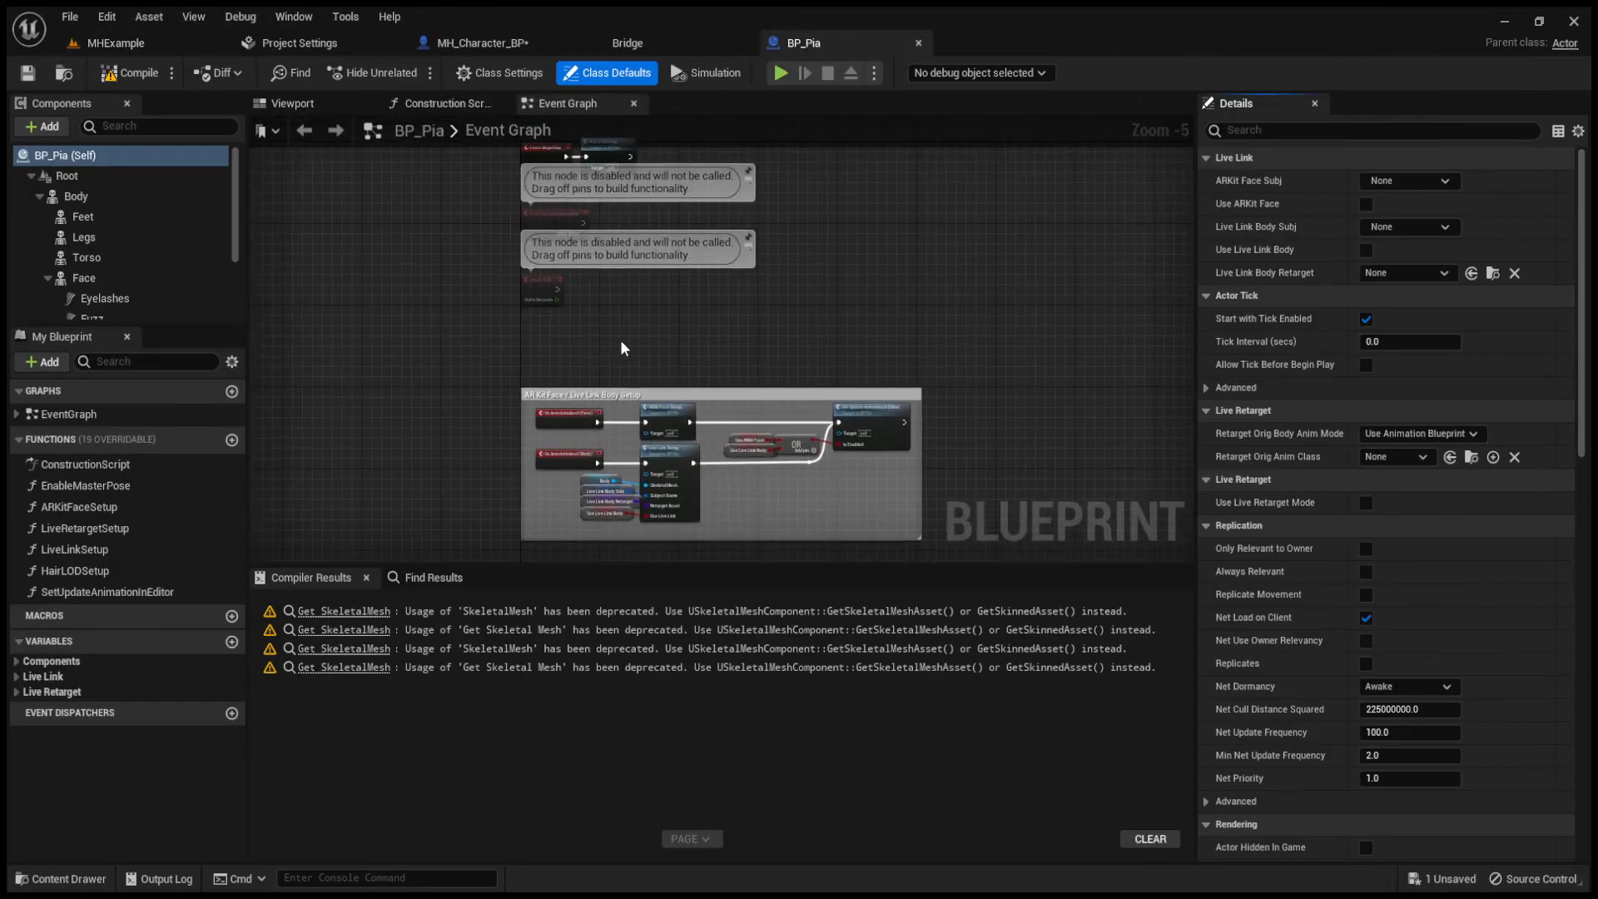
left_click(499, 72)
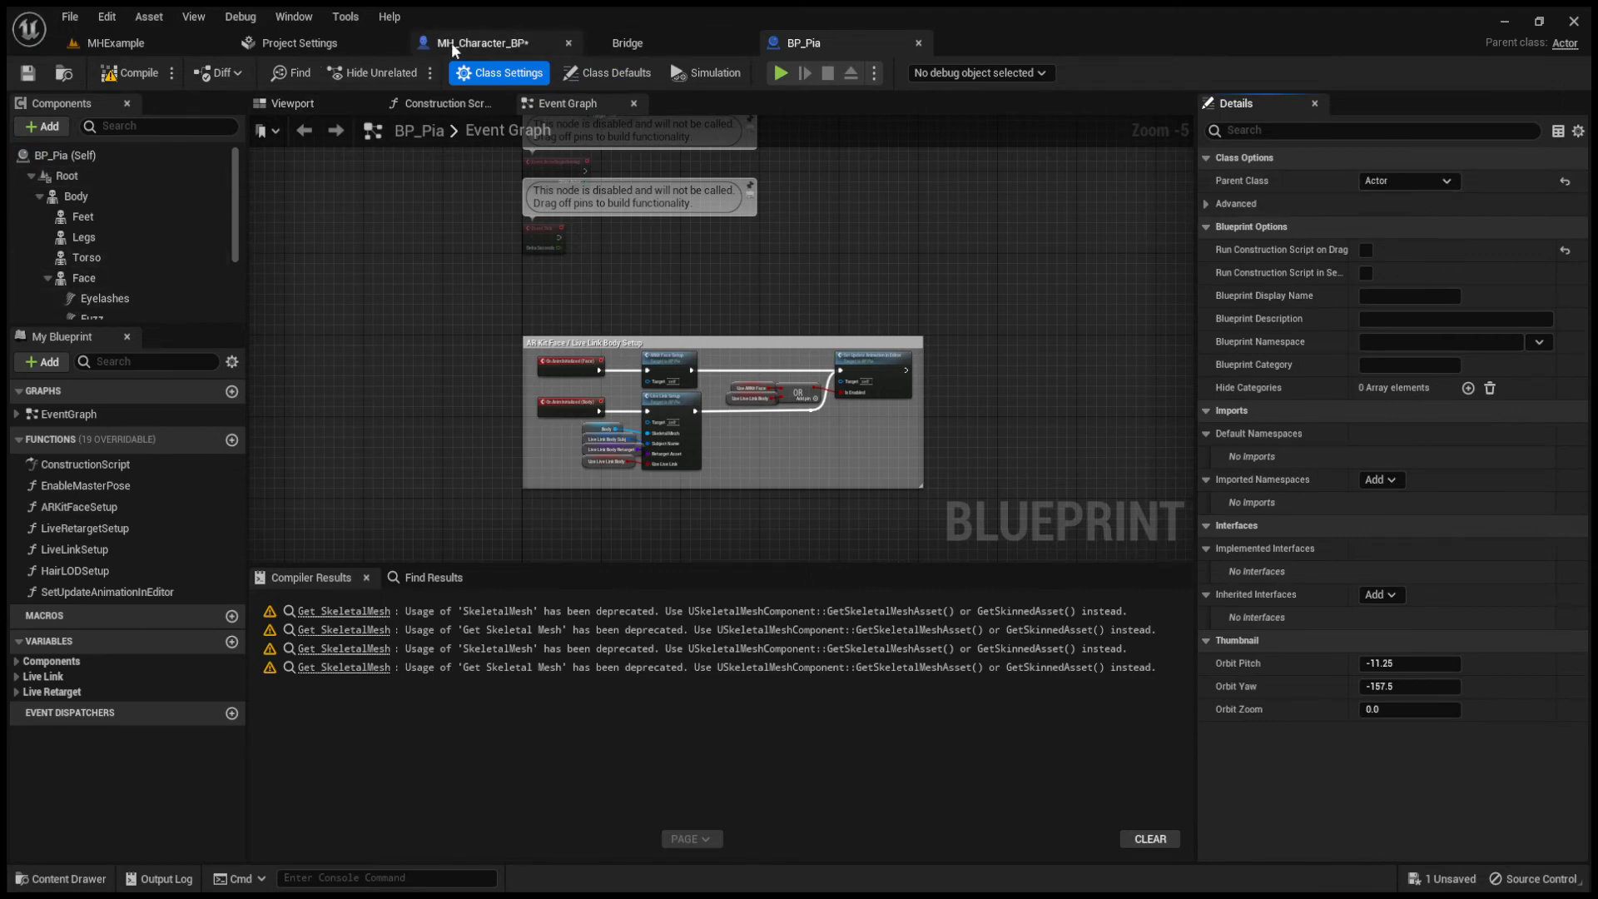
left_click(474, 43)
left_click(800, 43)
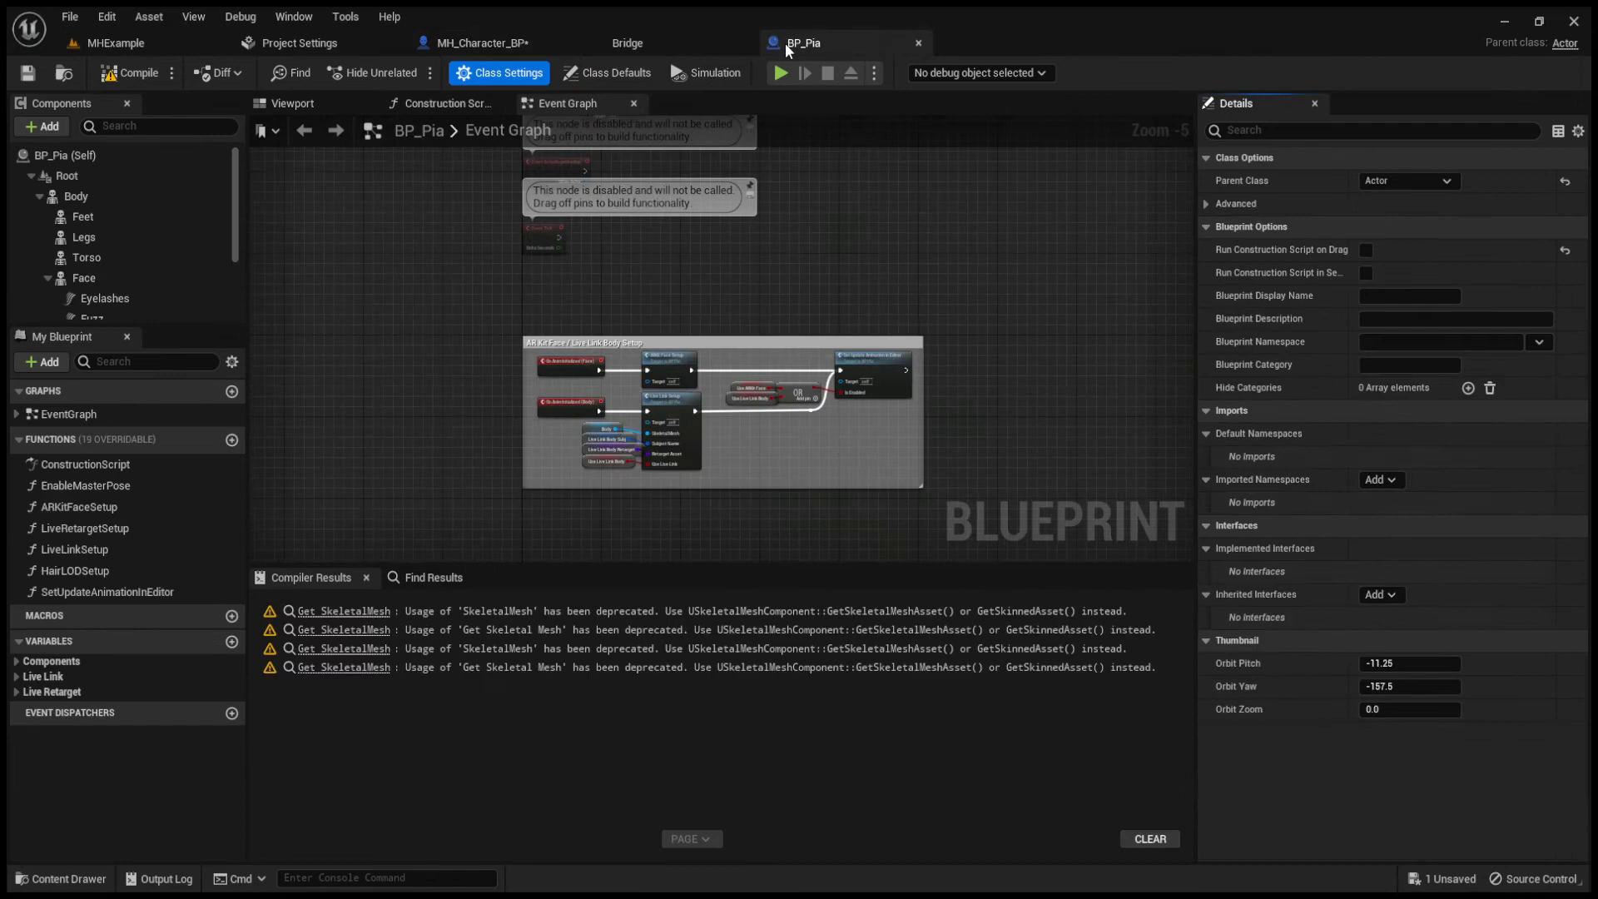
left_click(919, 42)
Set the MHumanData component's Child Actor Class to BP_Pia in MH_Character_BP and compile the blueprint
left_click(483, 44)
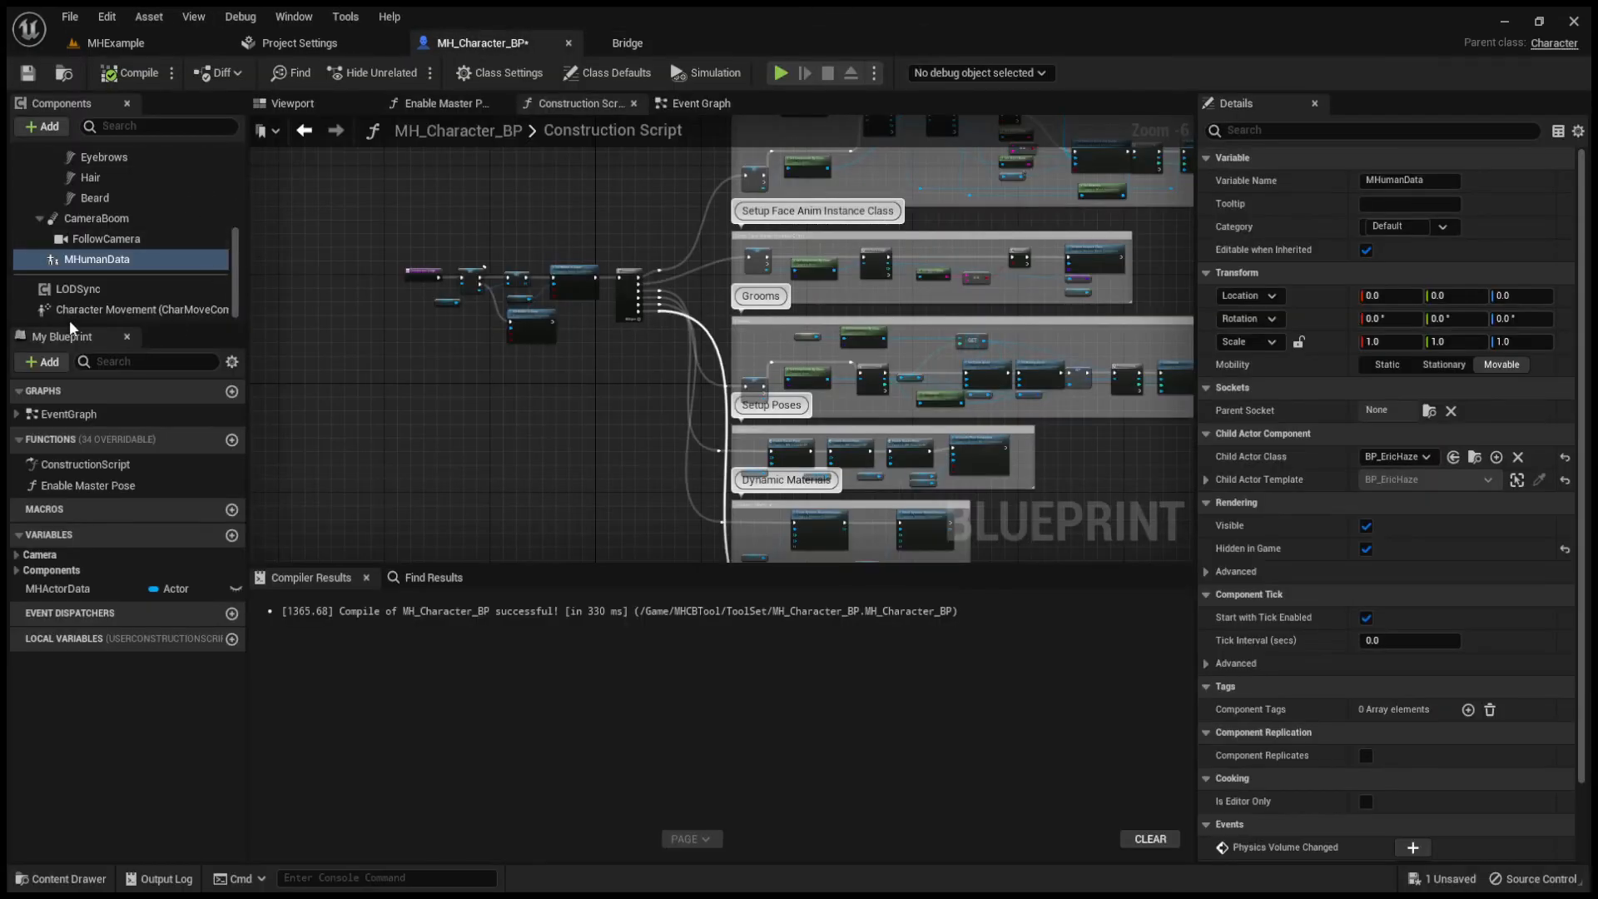
left_click(103, 265)
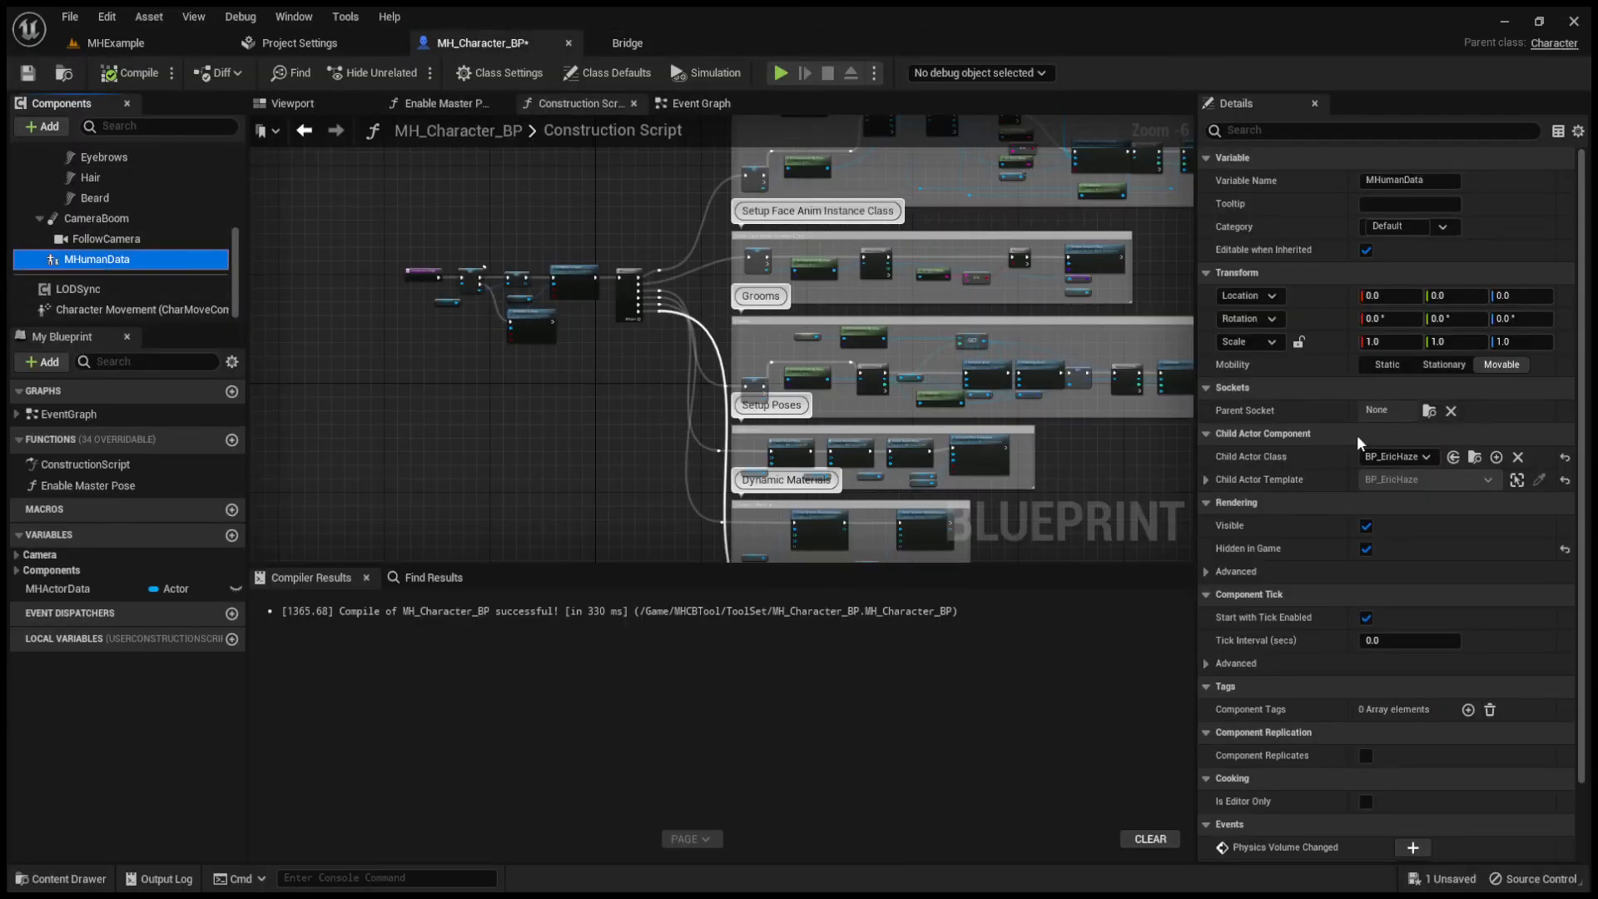
left_click(1413, 461)
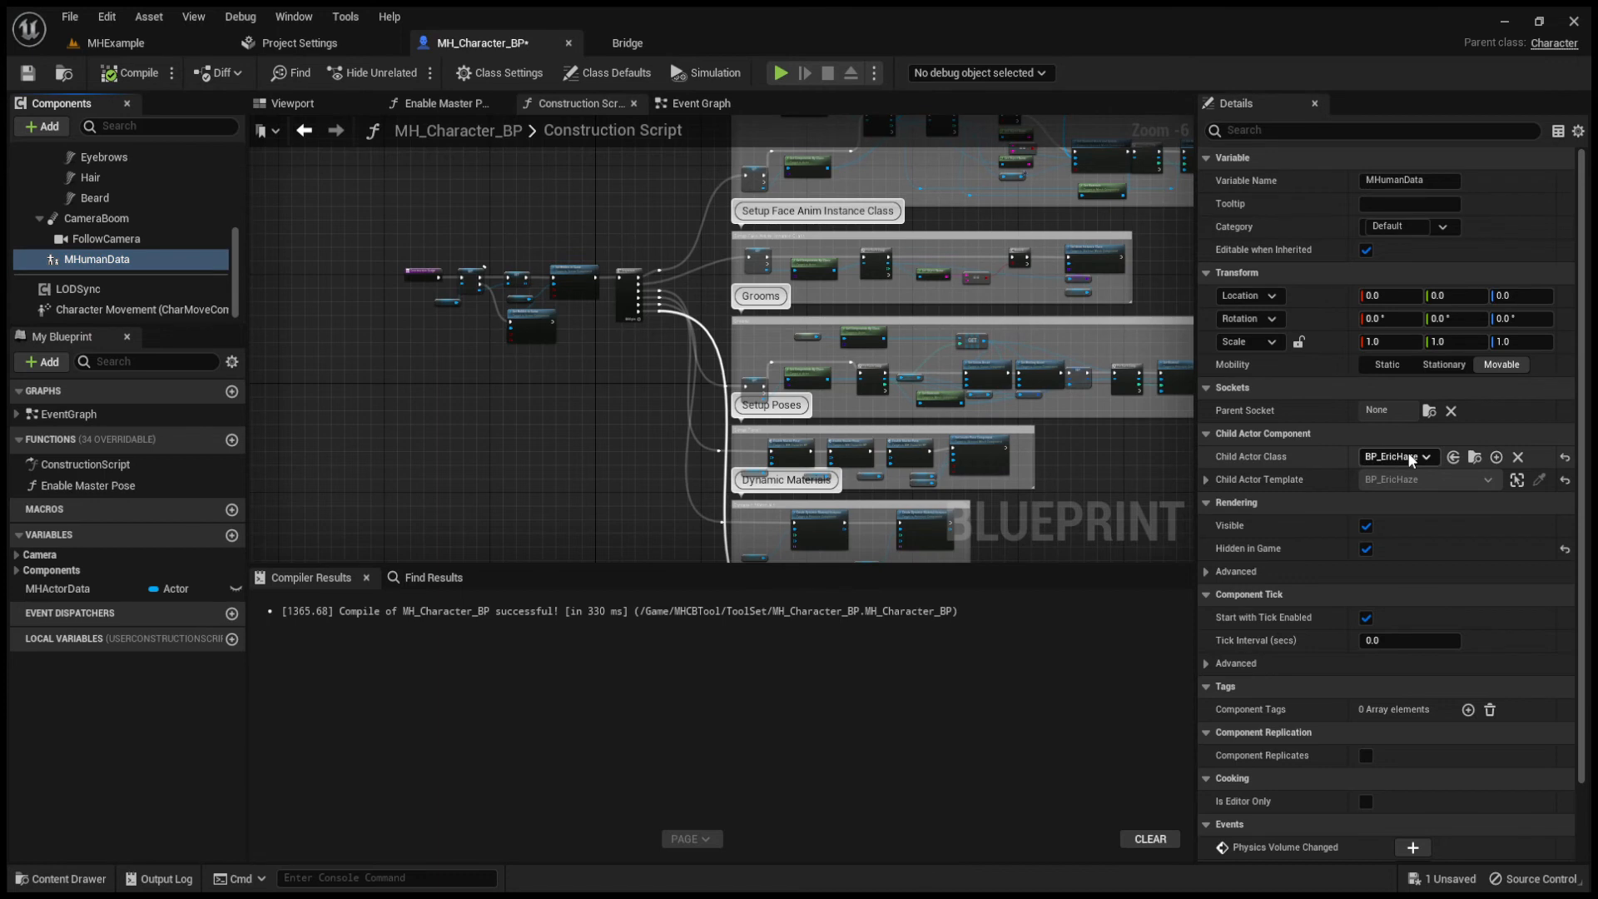
left_click(1419, 518)
left_click(130, 75)
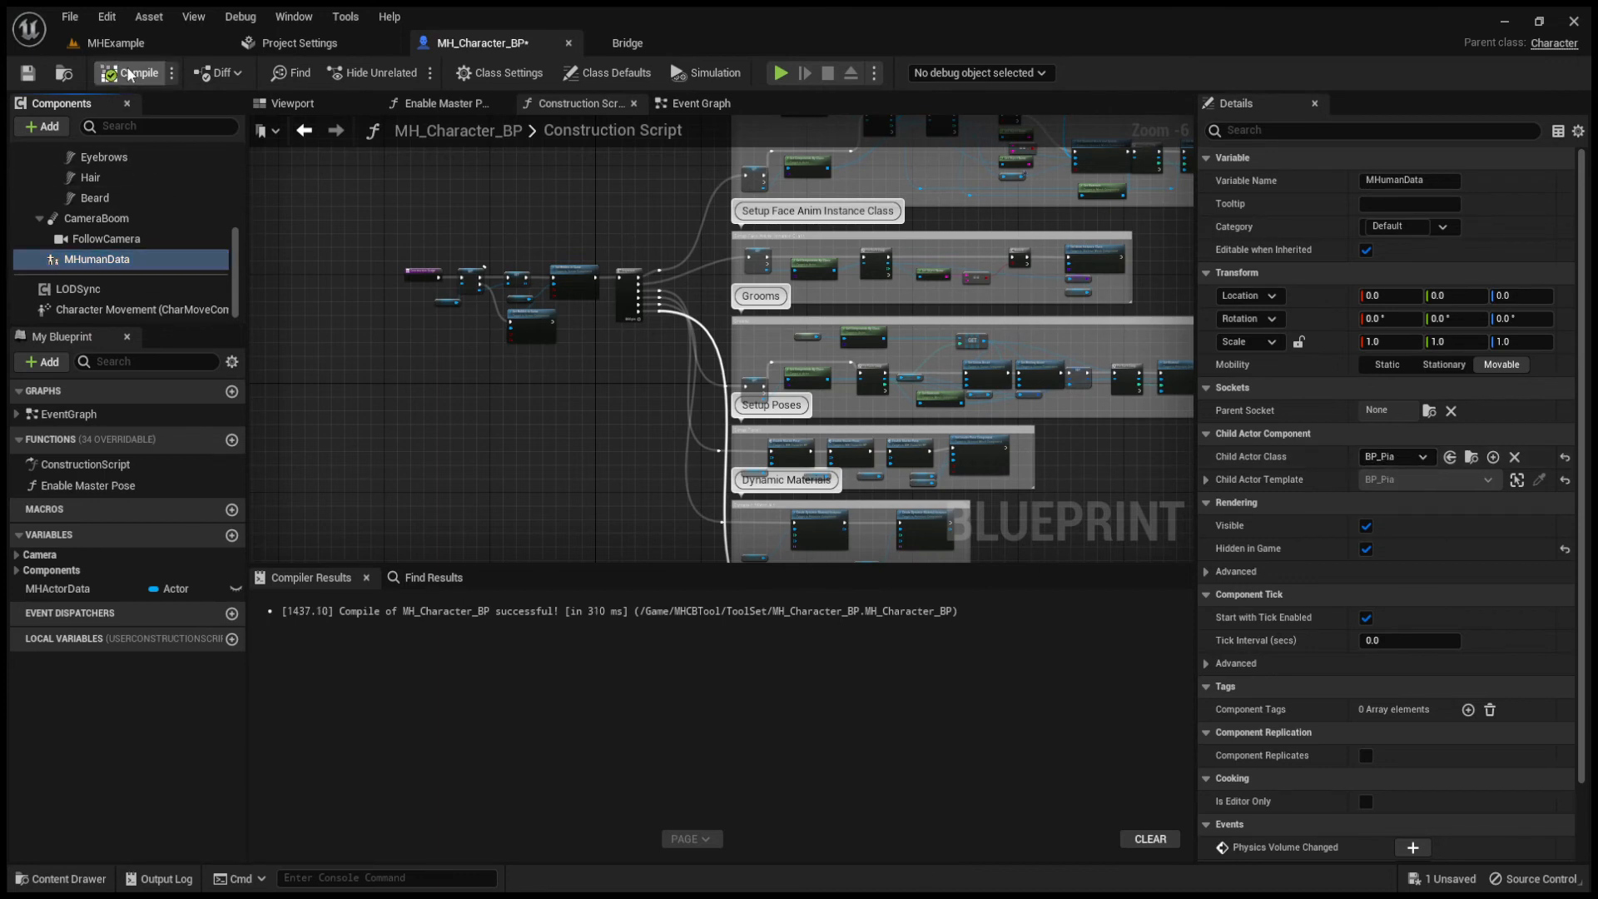
Play-test the MHExample level with the Pia character, running, jumping and turning it around the playground
left_click(116, 42)
left_click(364, 72)
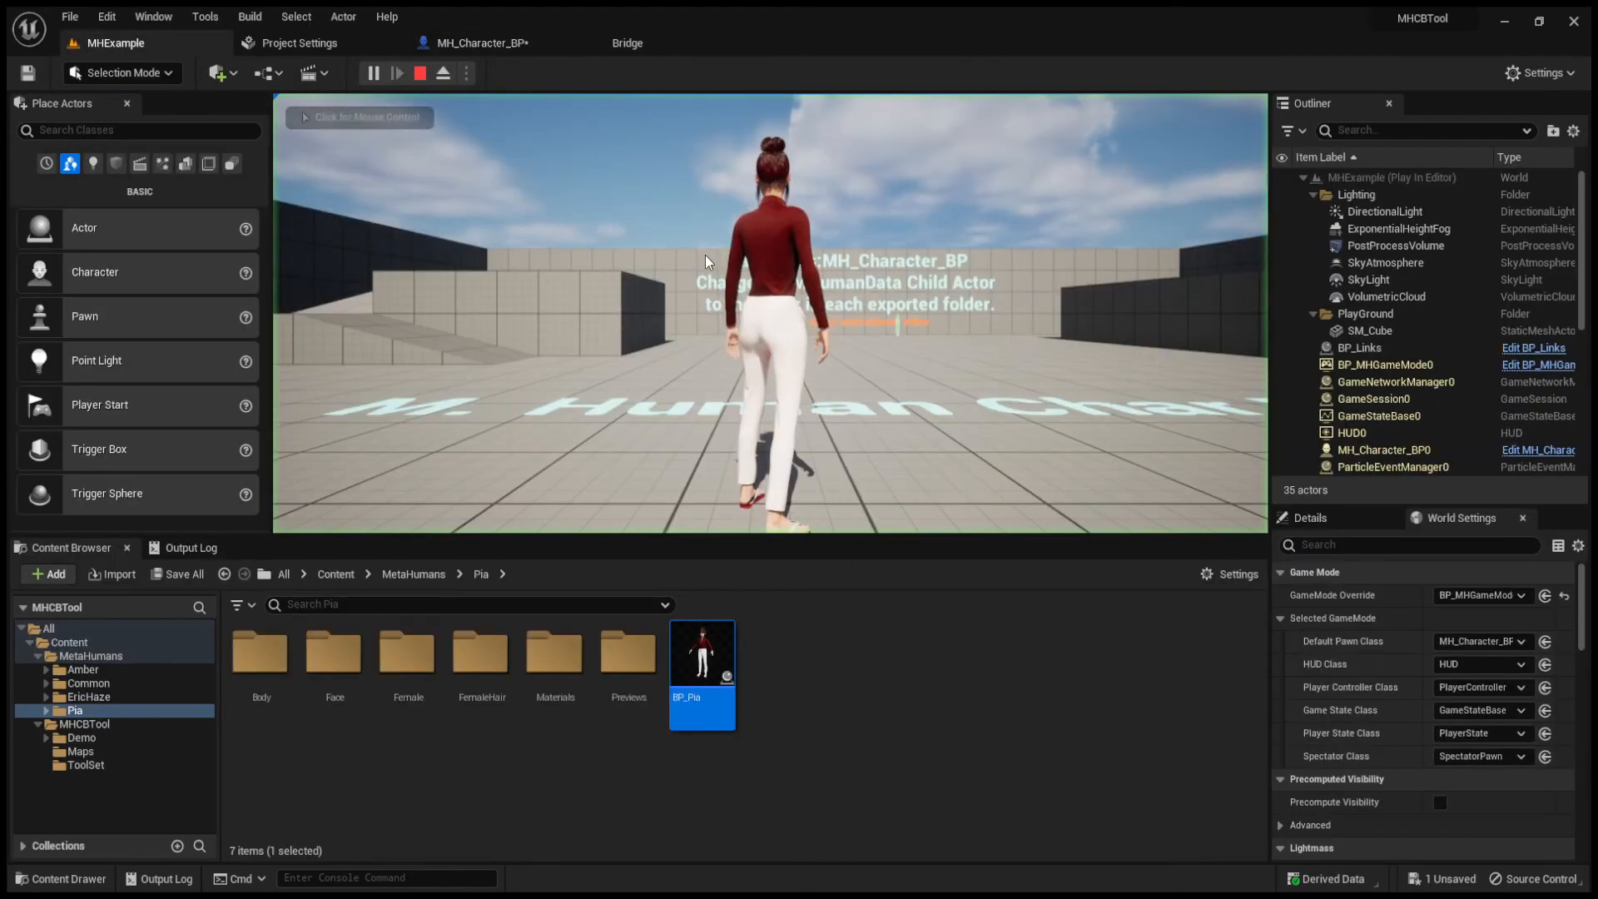
left_click(706, 255)
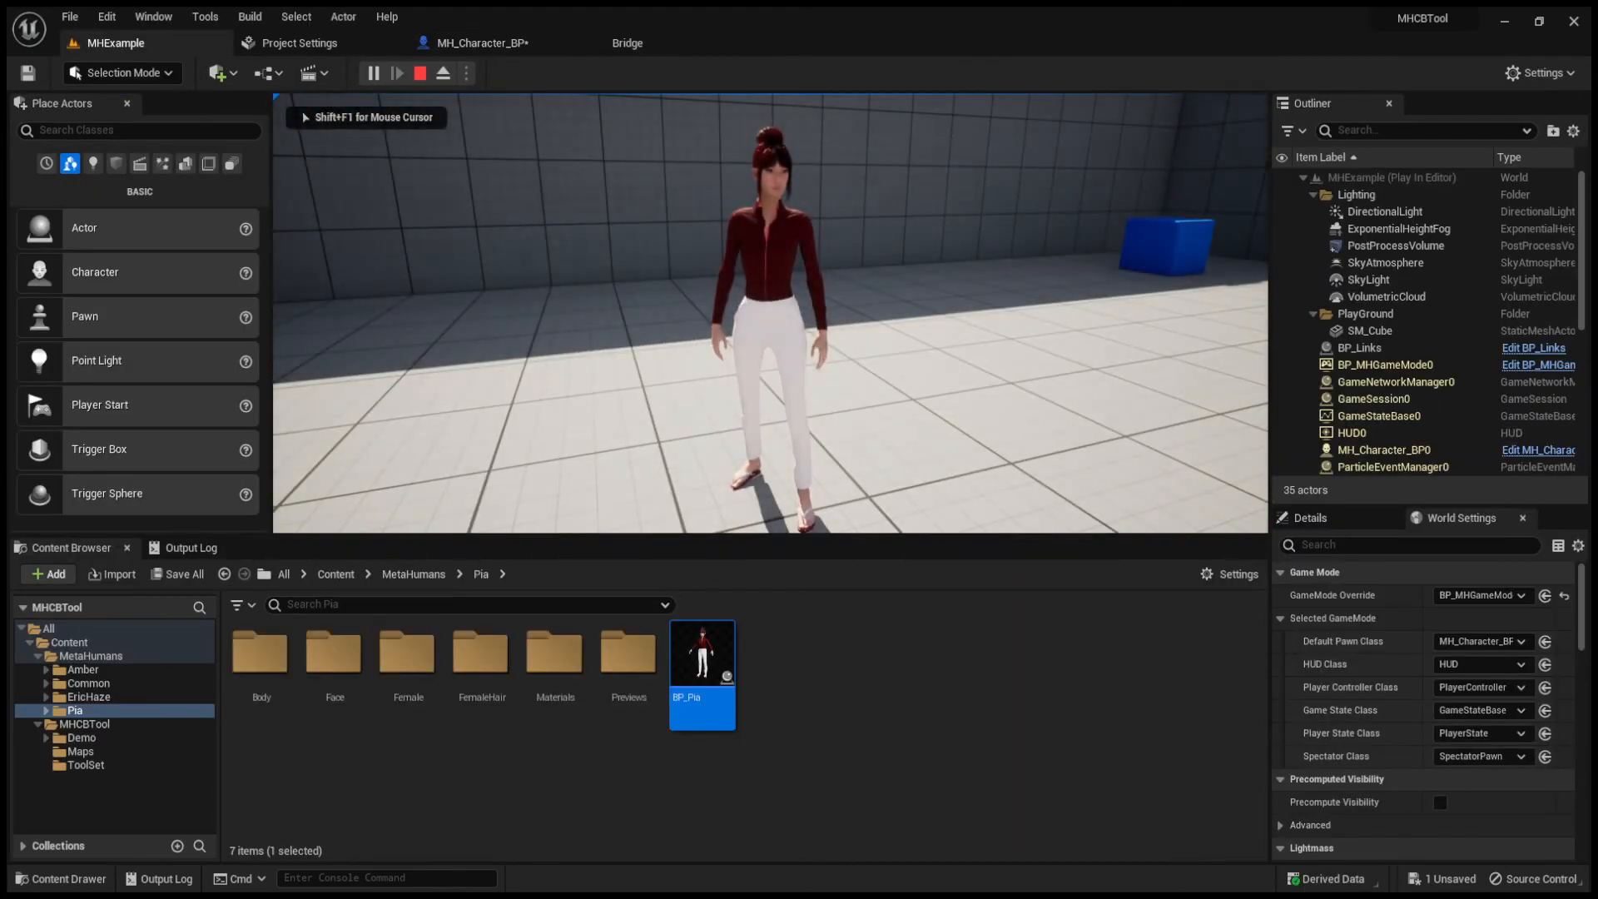
key("w")
key("space")
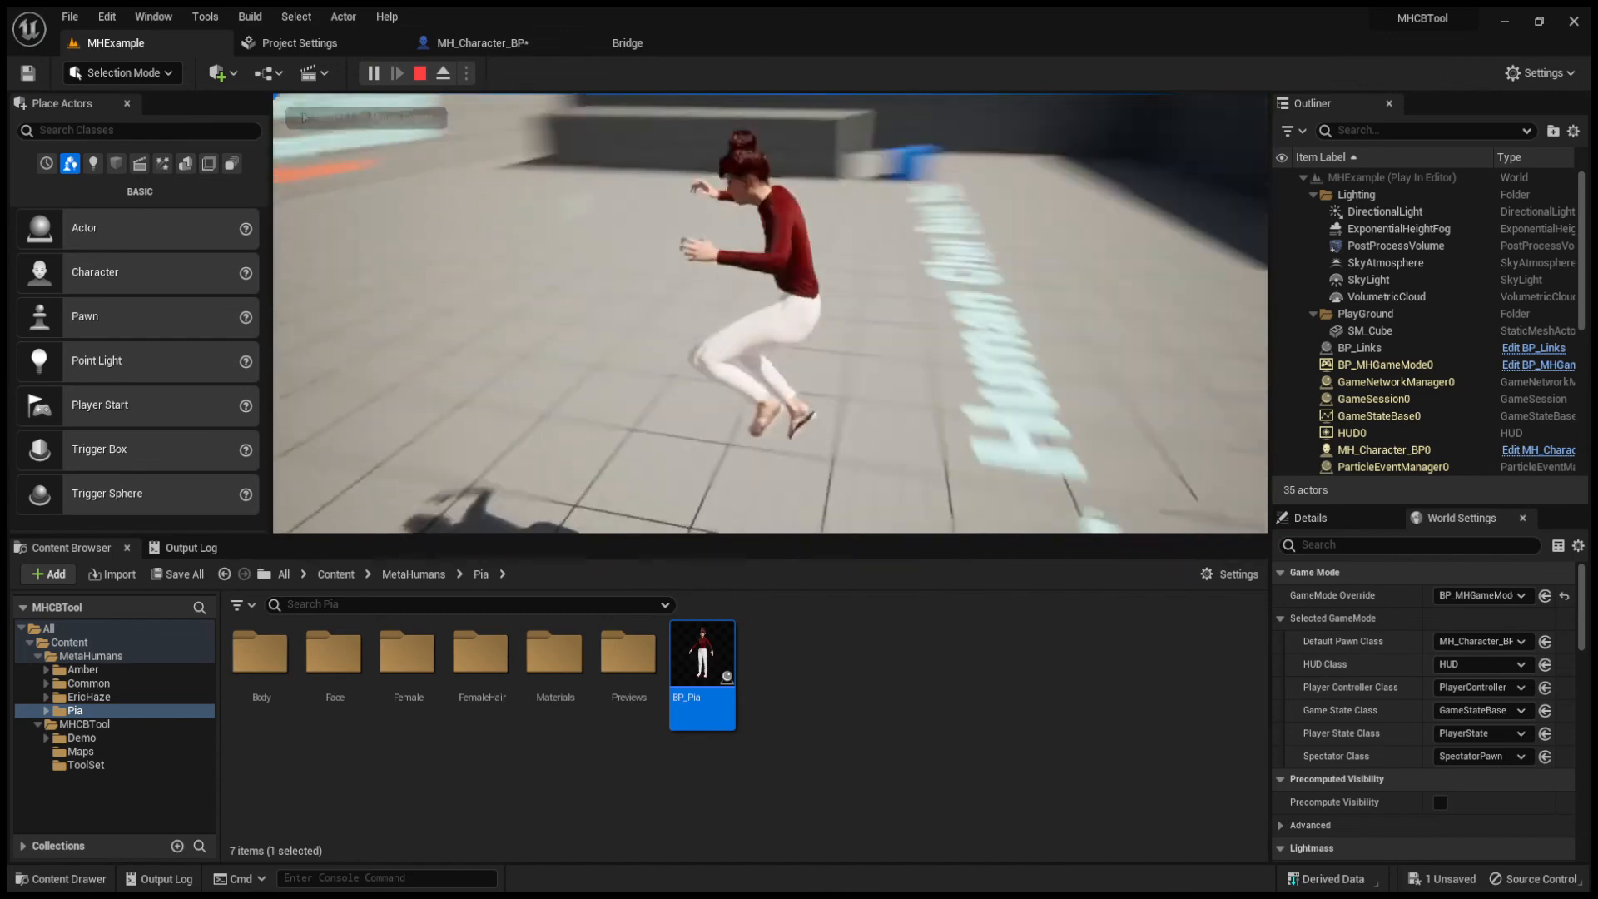
key("w")
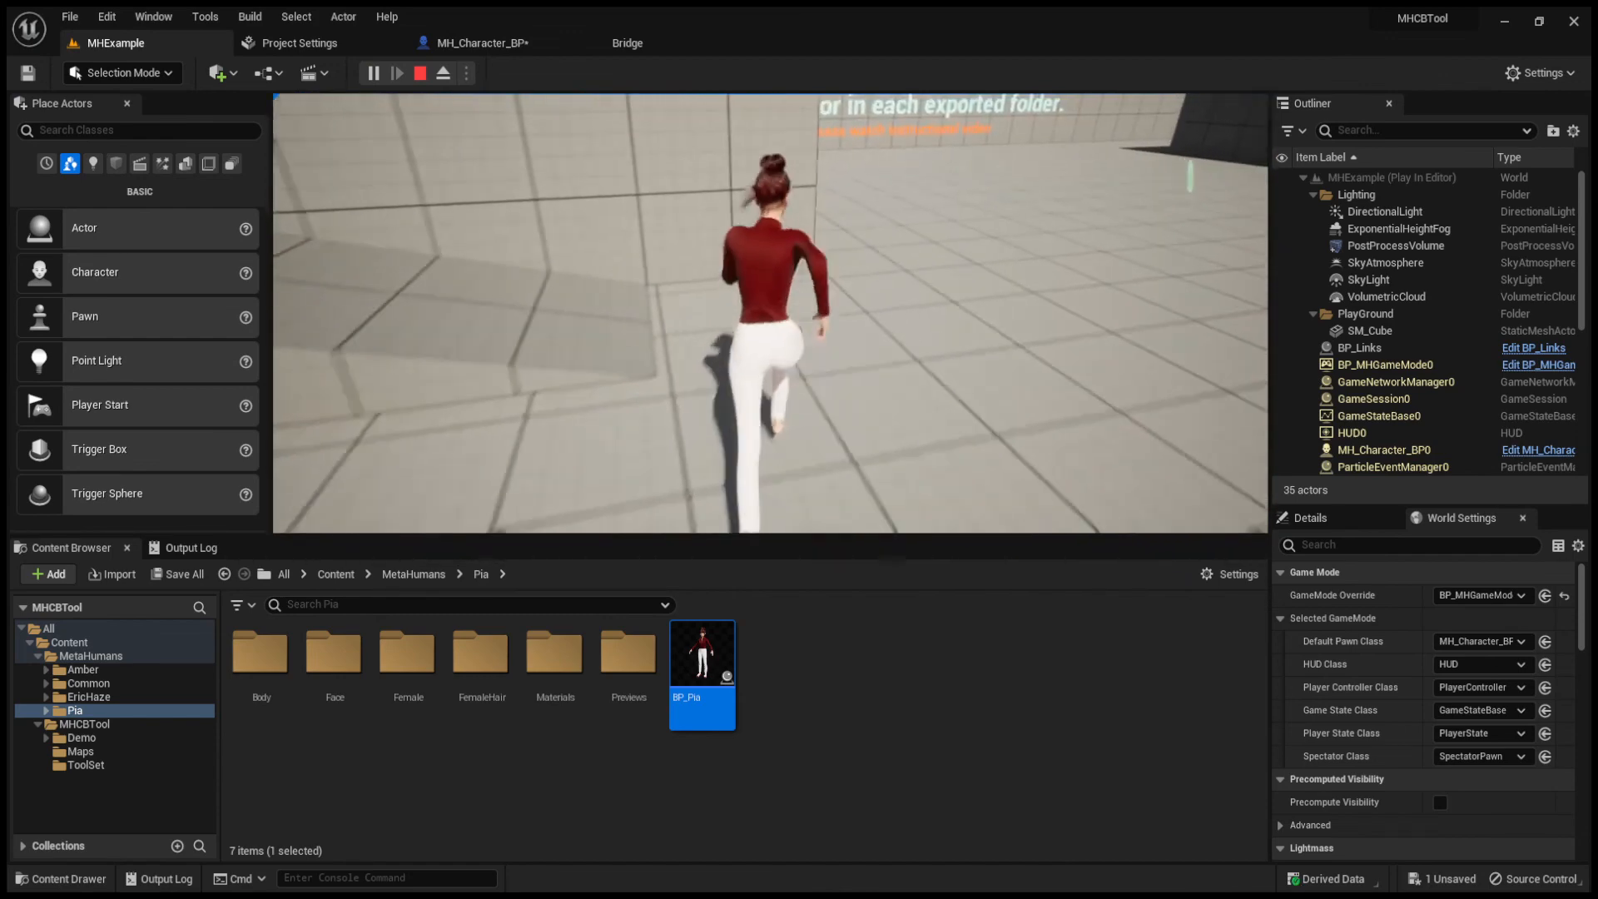
key("d")
key("s")
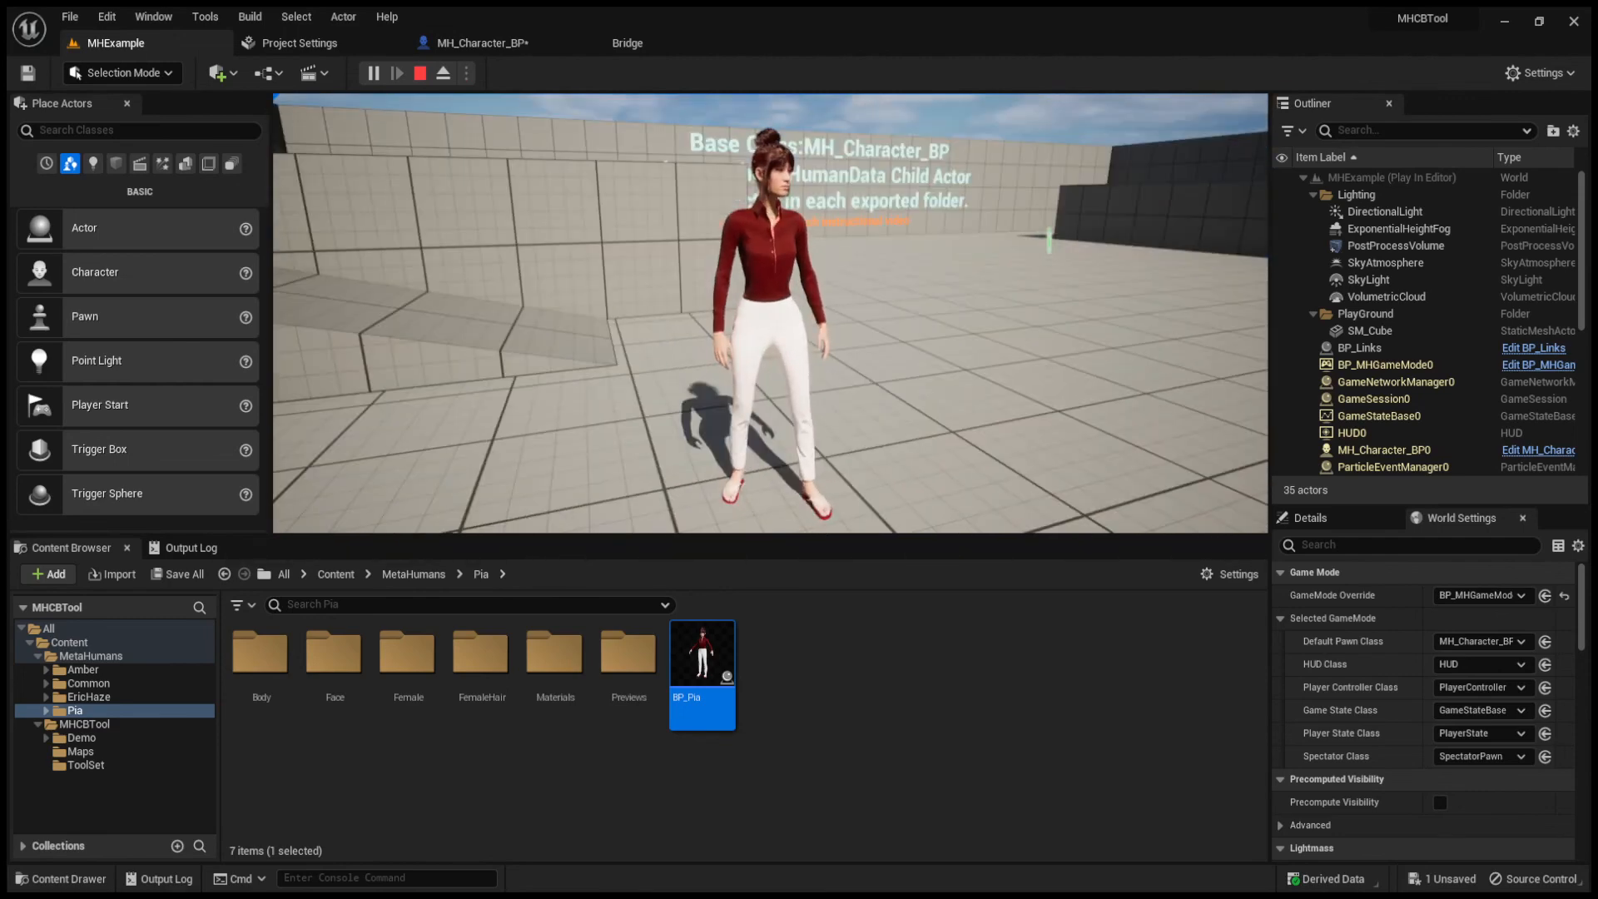
View the running play session in full screen and move the Pia character sideways, forward and backward
key("F11")
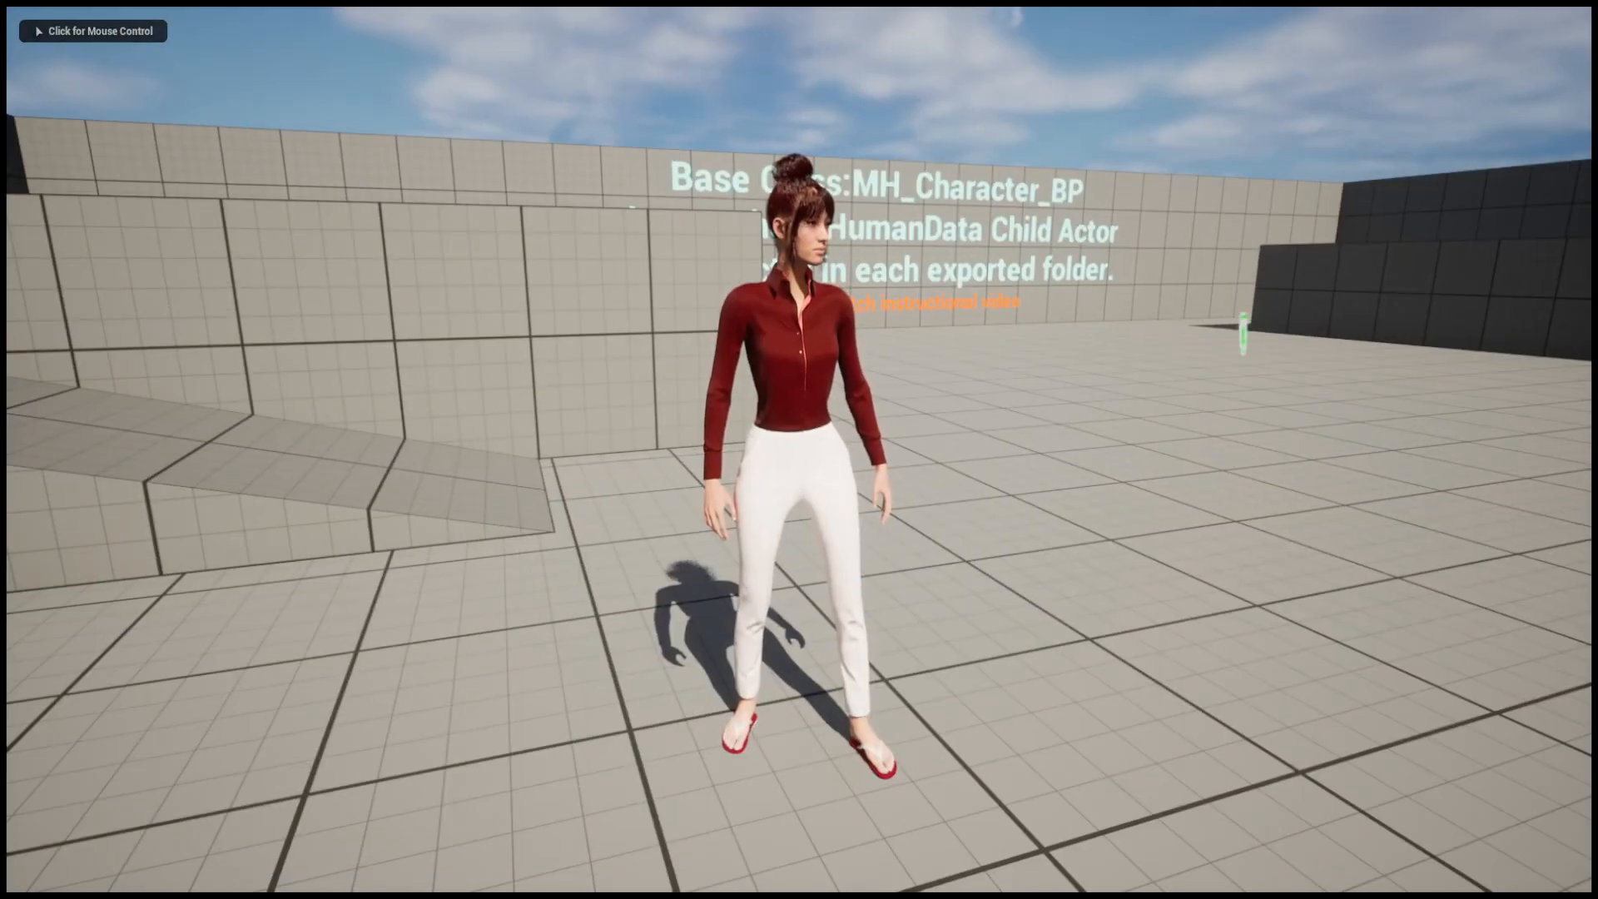
key("a")
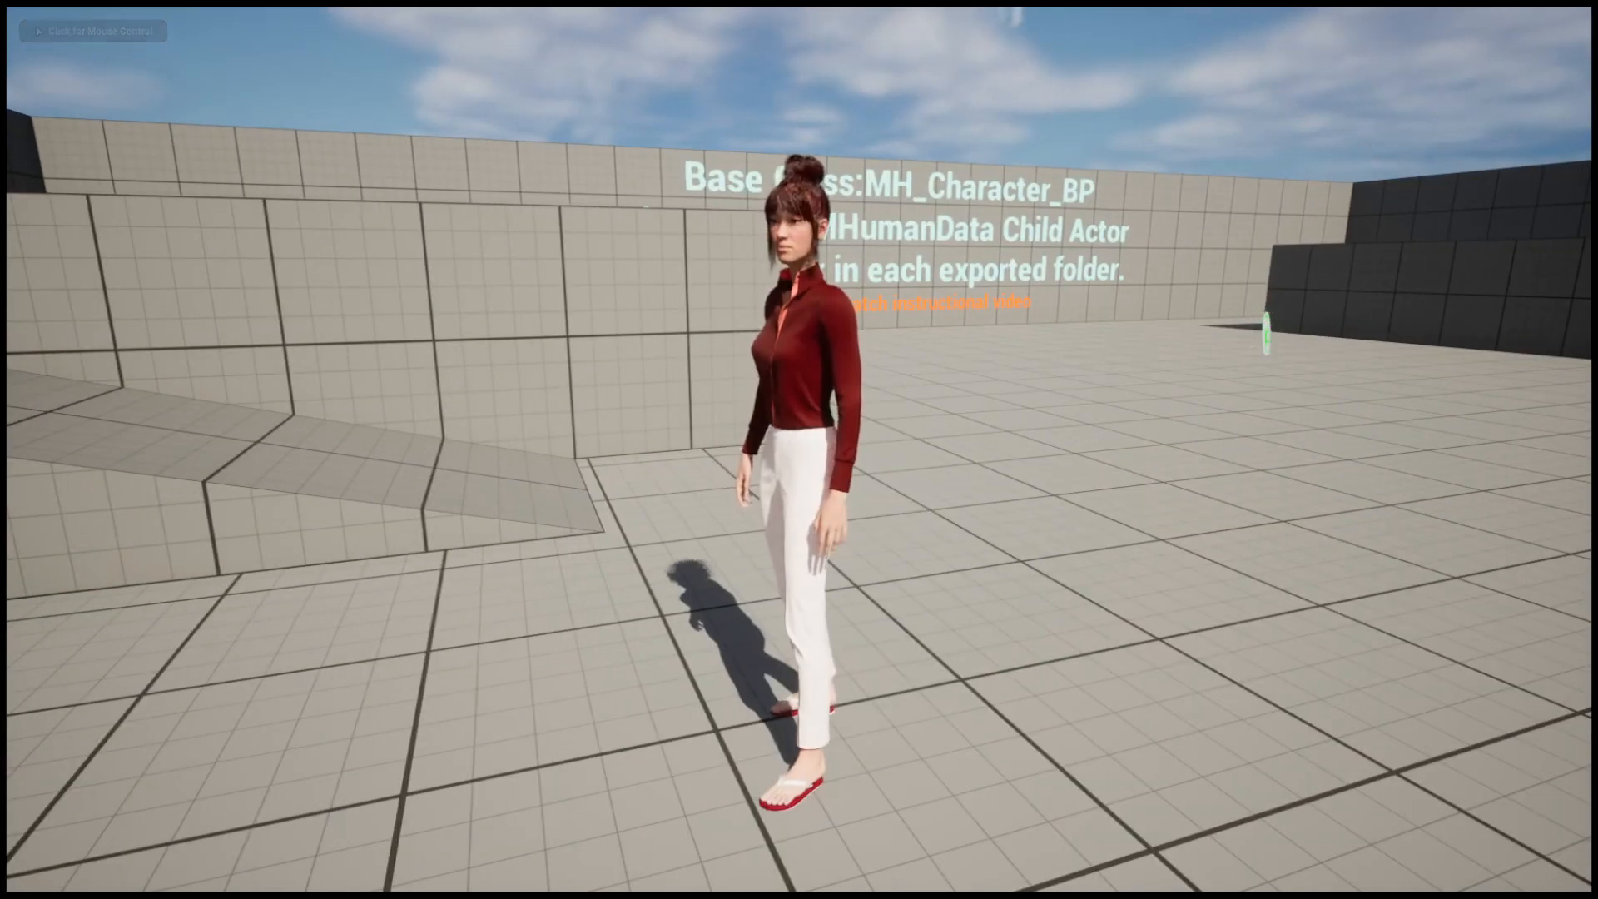
key("d")
key("a")
key("d")
key("a")
key("w")
key("s")
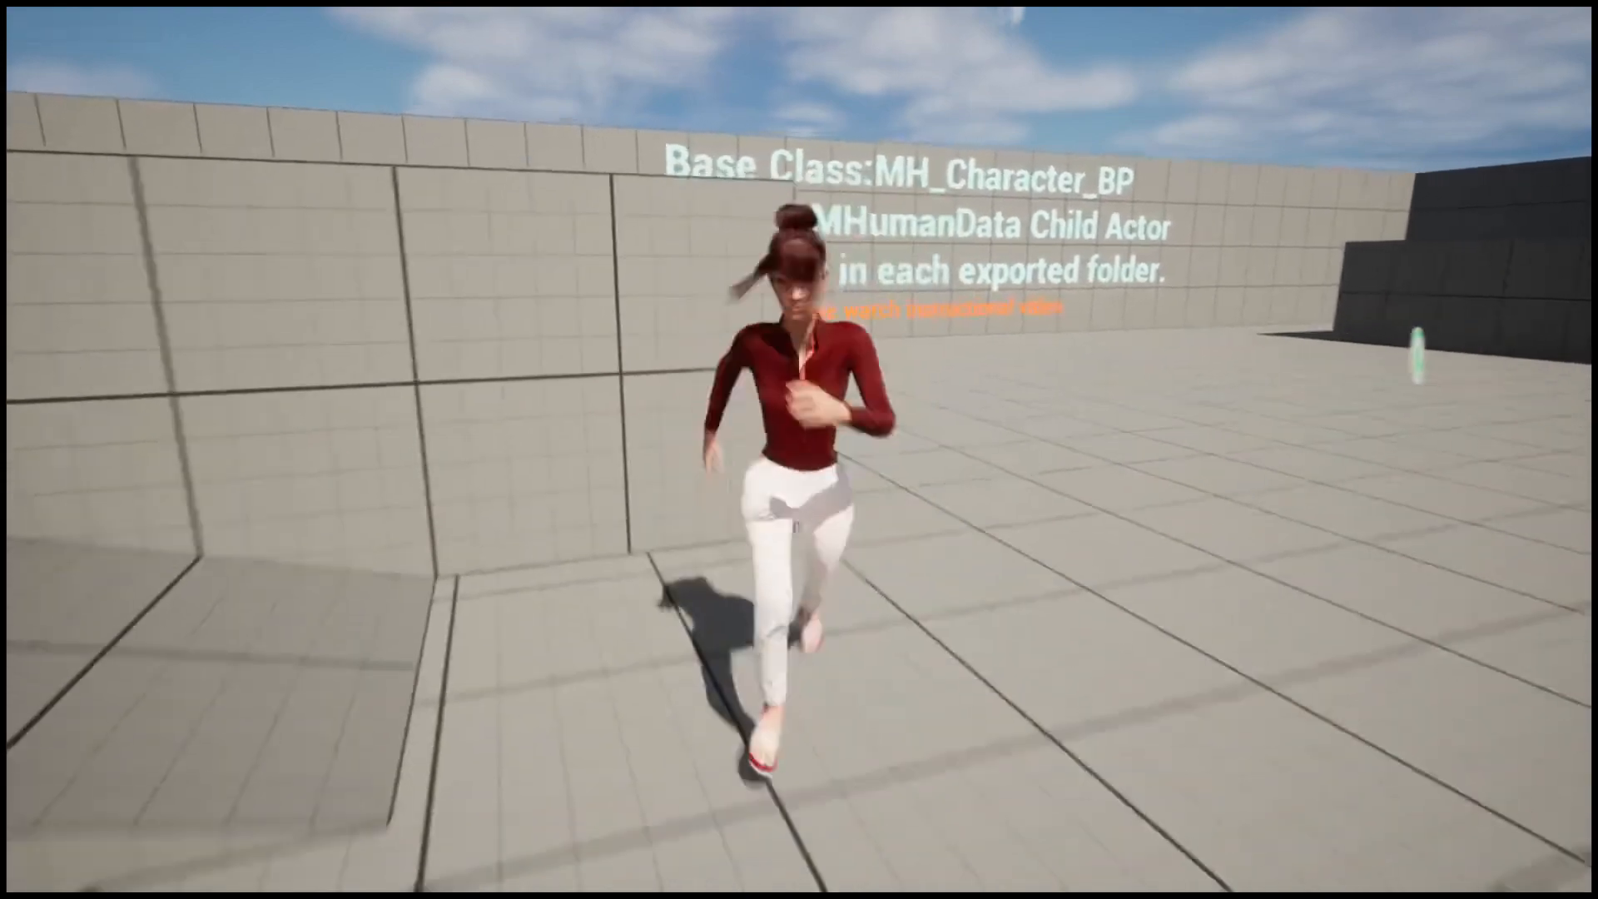